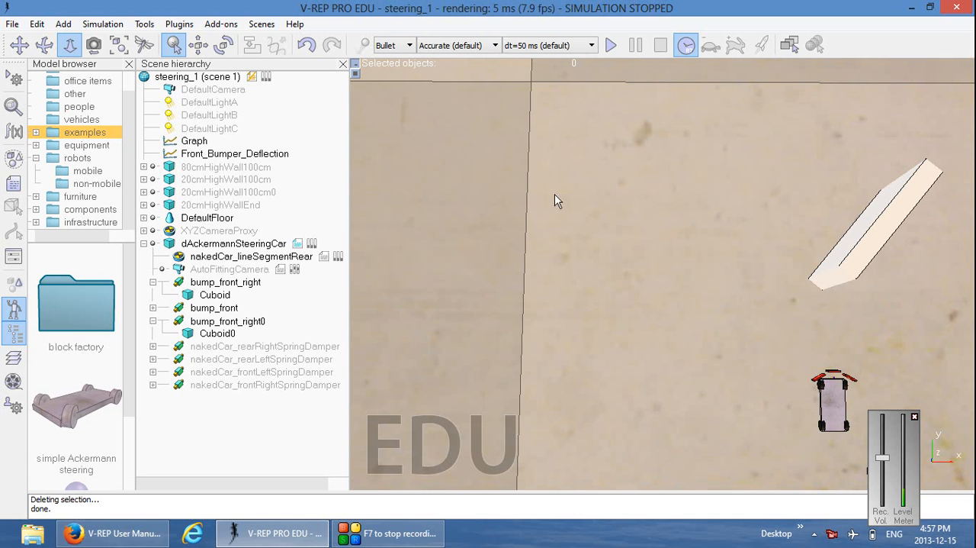
right_click(571, 226)
mouse_move(607, 270)
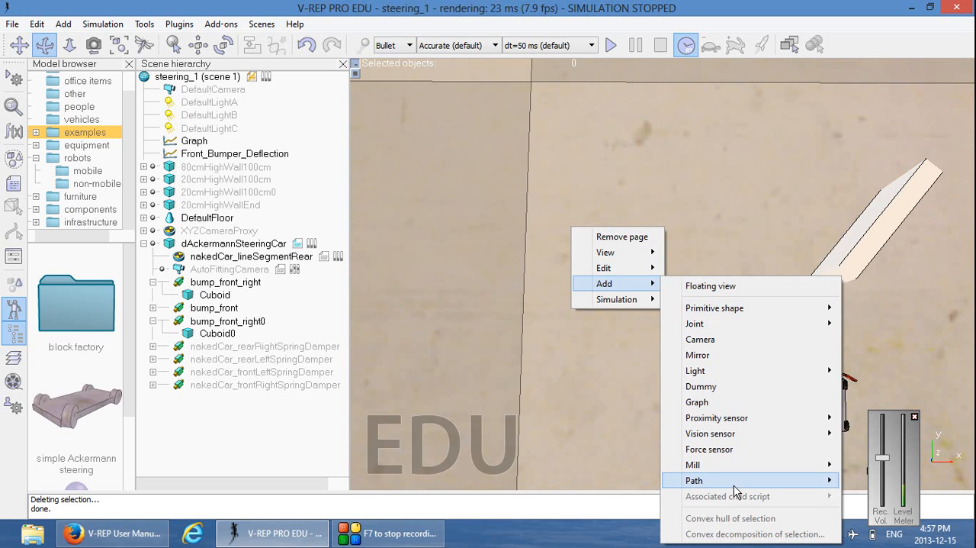
mouse_move(736, 488)
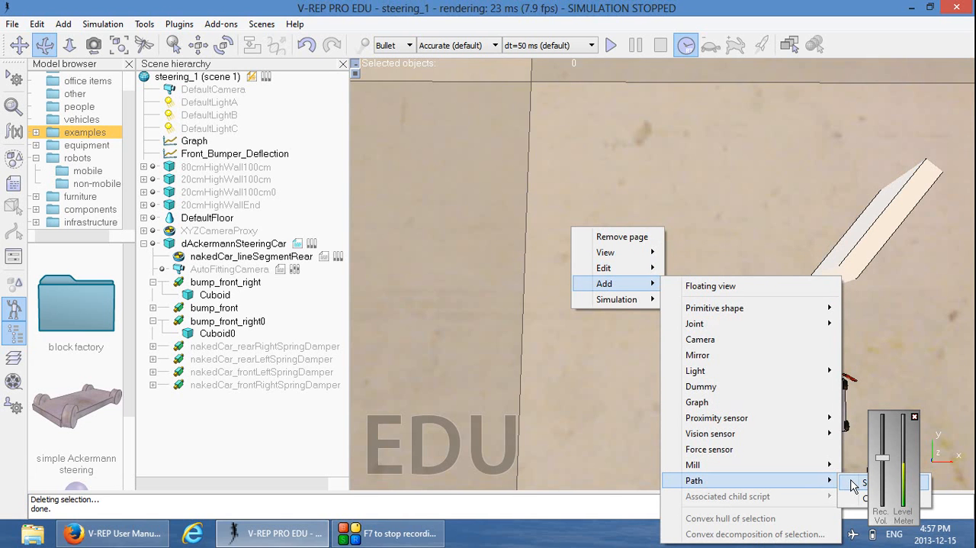
click(442, 261)
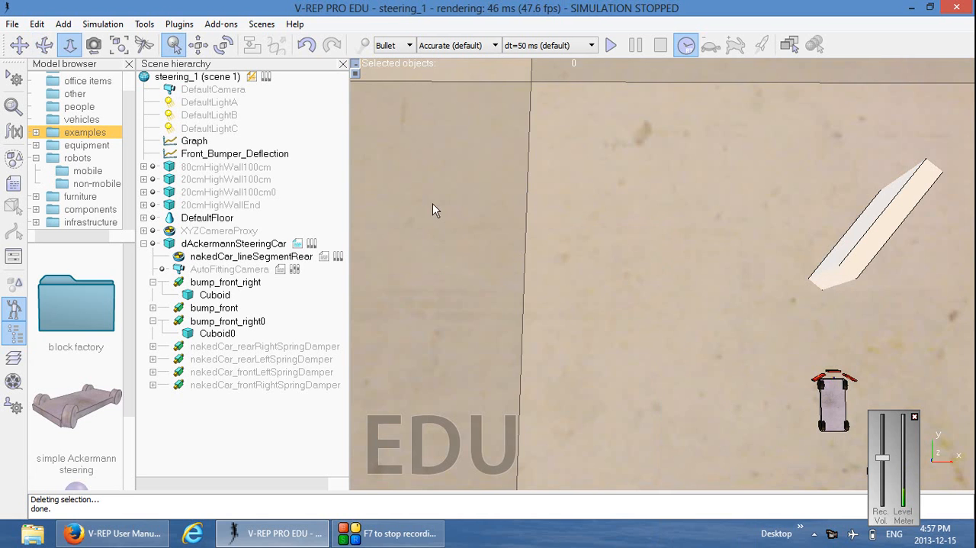
Add a segment-type path to the scene
right_click(432, 203)
mouse_move(469, 262)
mouse_move(606, 458)
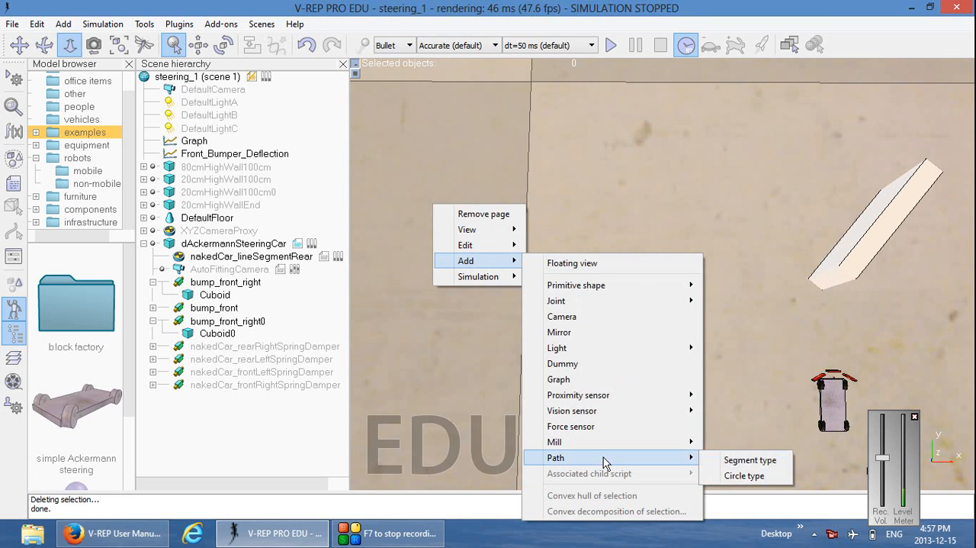
click(744, 461)
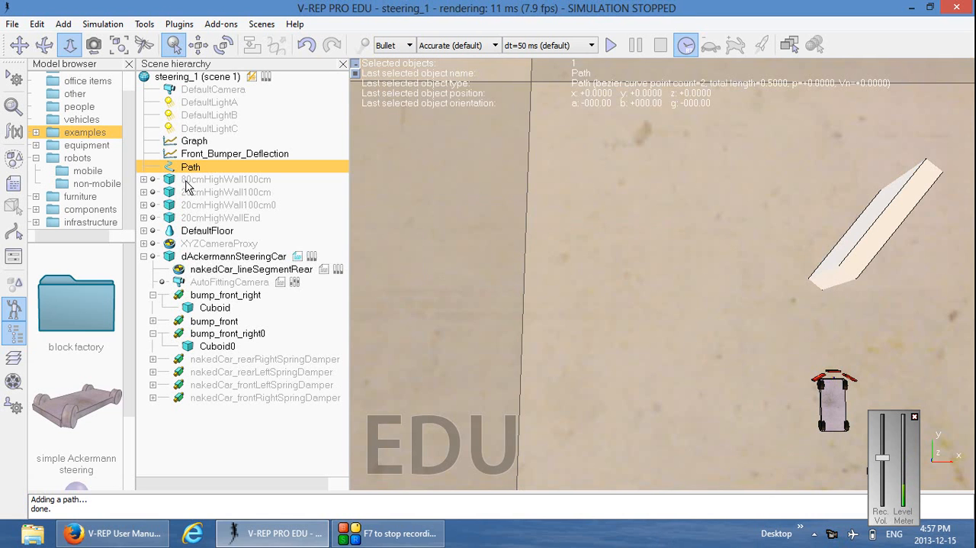
Enter path edit mode for the new path and move the Path edition dialog clear of the curve
right_click(169, 164)
right_click(170, 166)
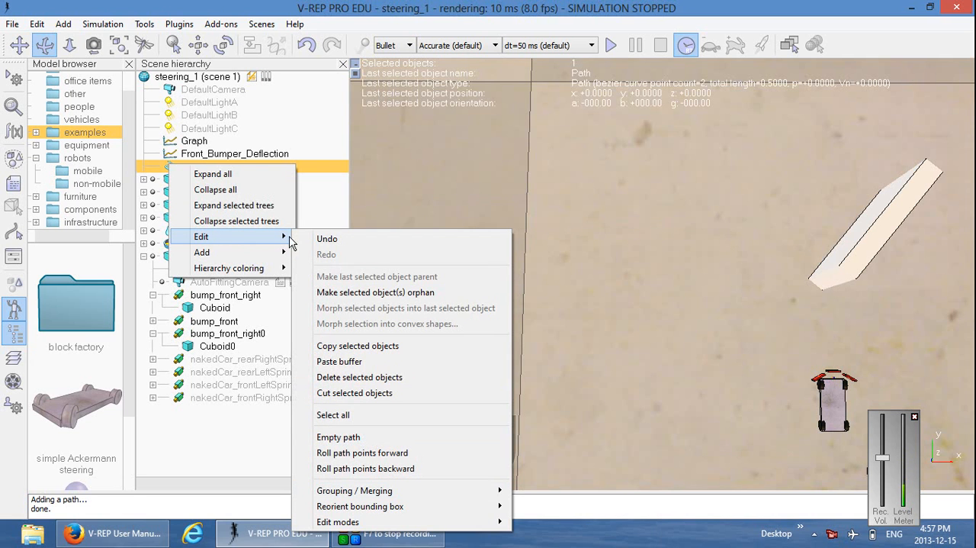
mouse_move(347, 524)
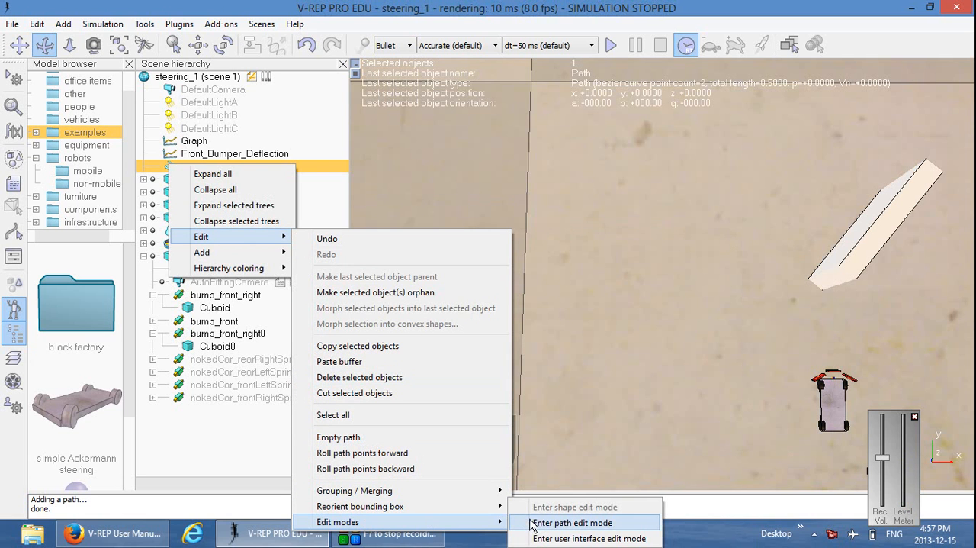
click(534, 524)
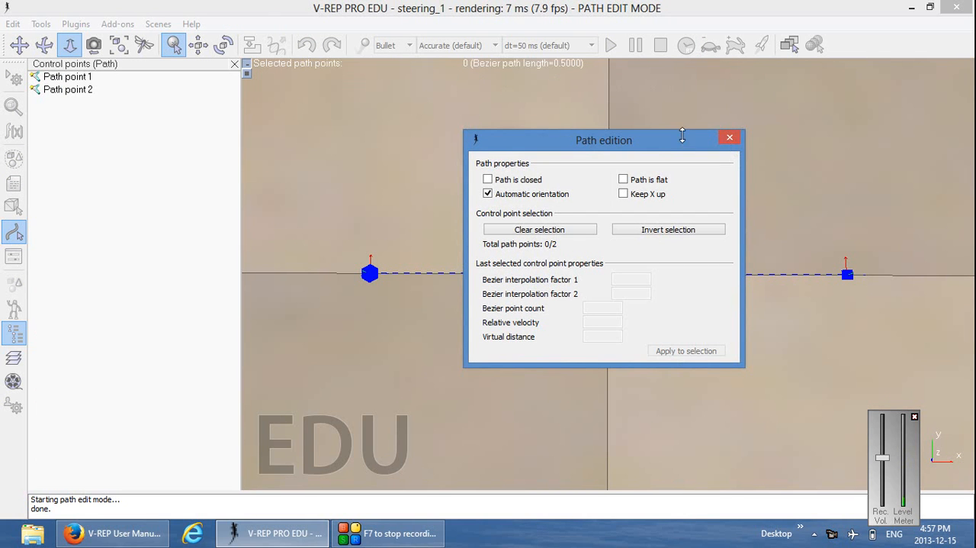
drag(658, 138, 442, 305)
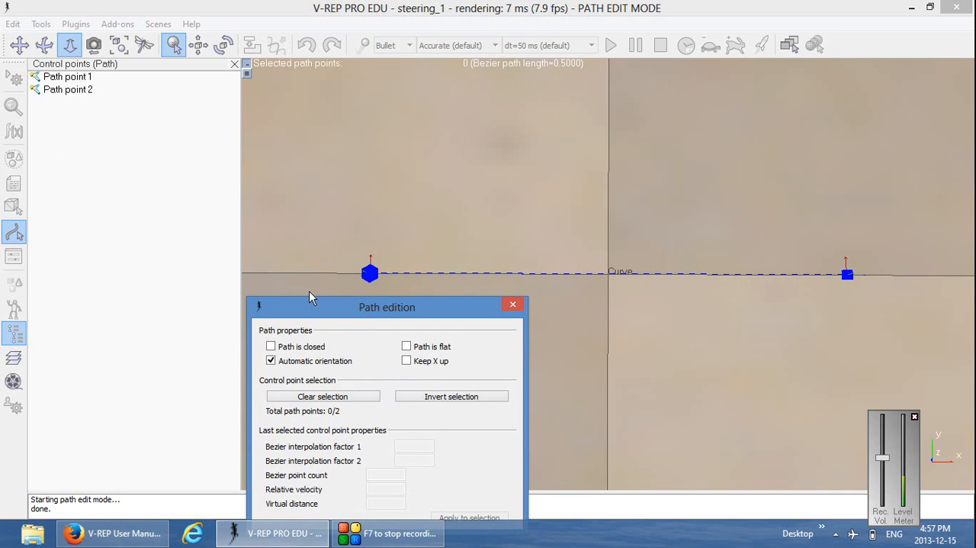
drag(353, 308, 743, 25)
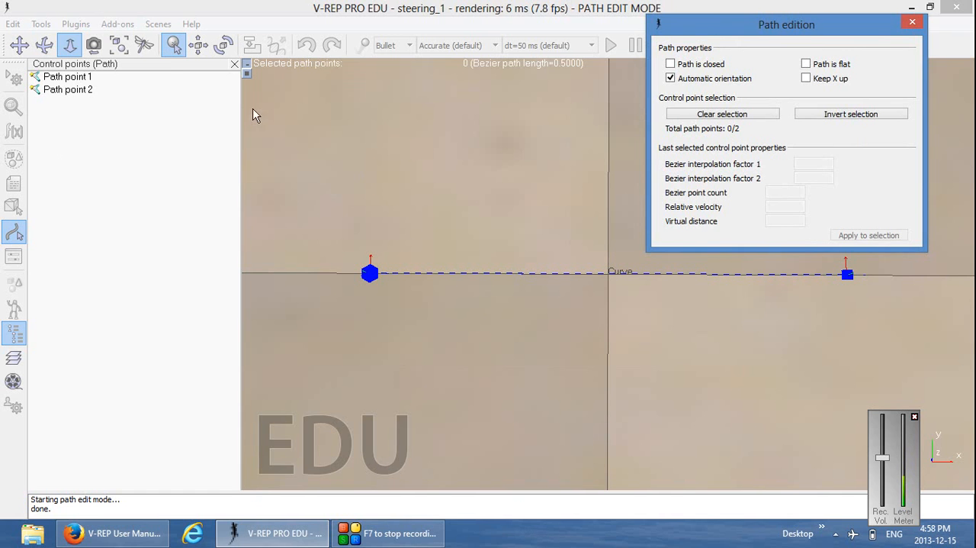
Delete Path point 2 from the path's control points
click(421, 187)
click(67, 45)
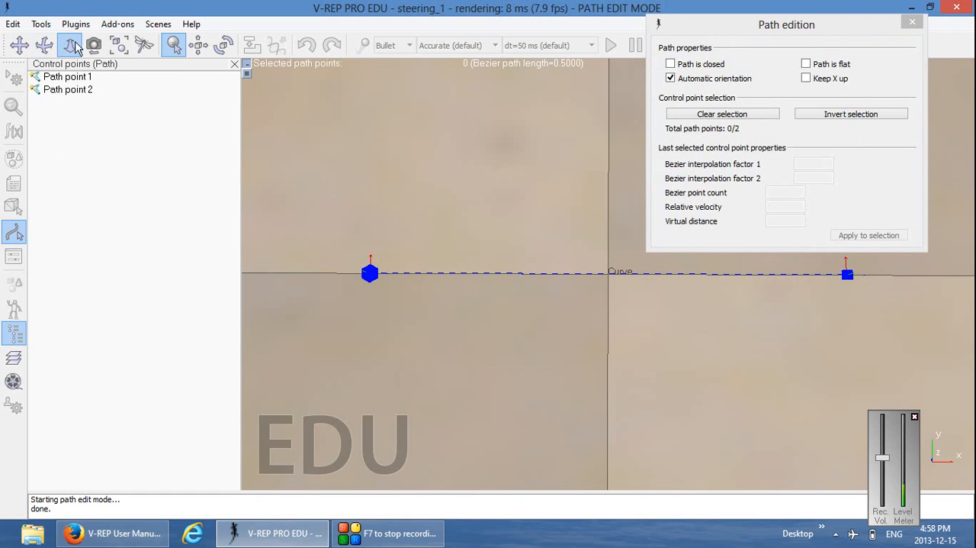
drag(522, 287, 547, 122)
drag(561, 250, 569, 147)
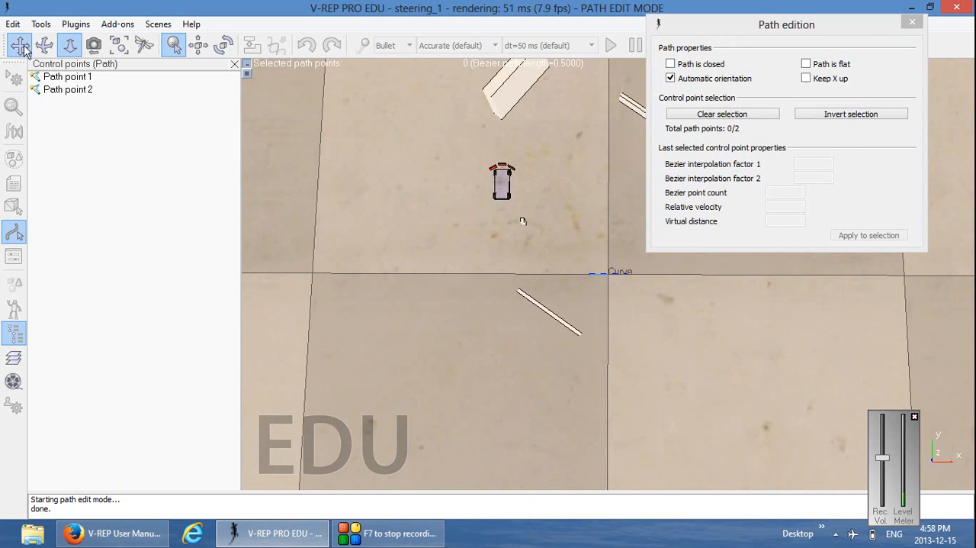
click(21, 46)
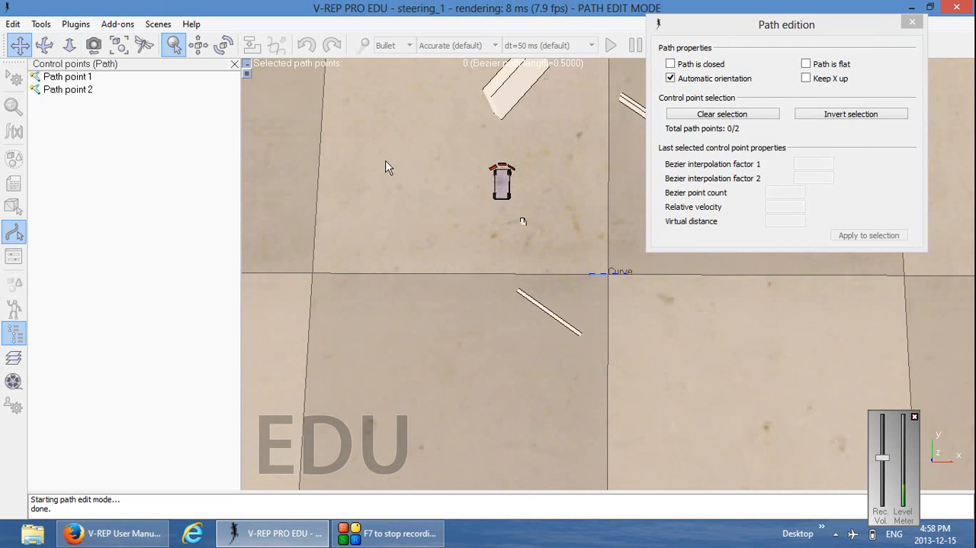
drag(386, 166, 468, 276)
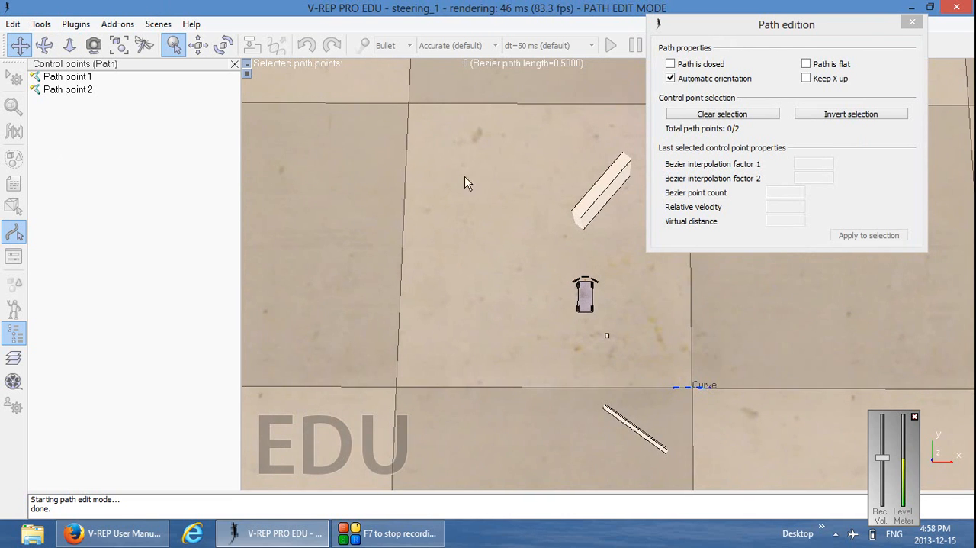
drag(464, 181, 519, 209)
click(87, 92)
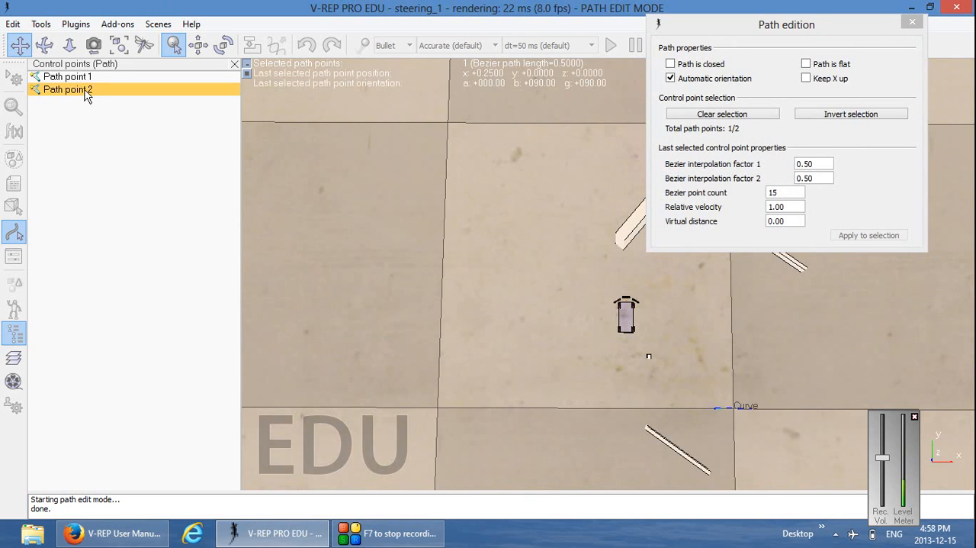
right_click(87, 94)
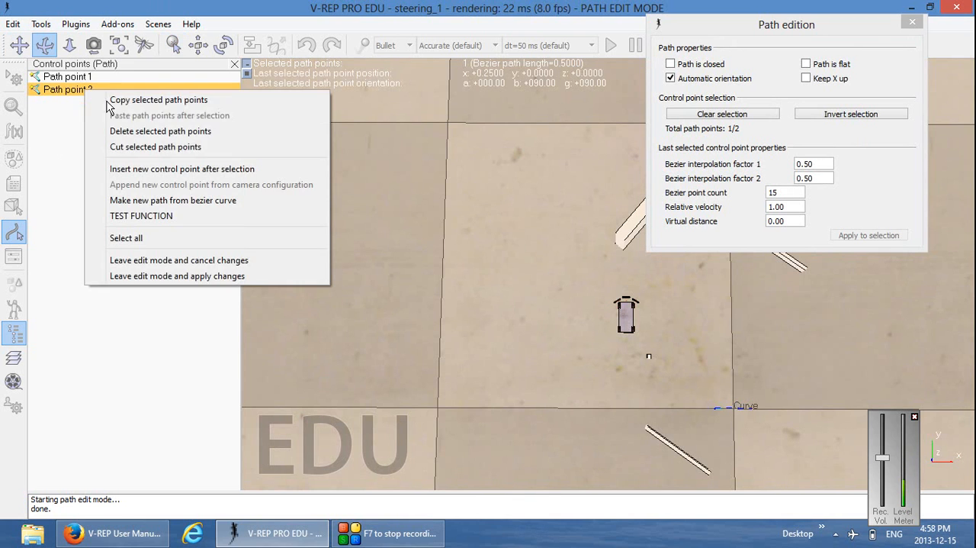
click(198, 131)
Move Path point 1 on the floor to about X -4.675, Y 2.375
click(81, 80)
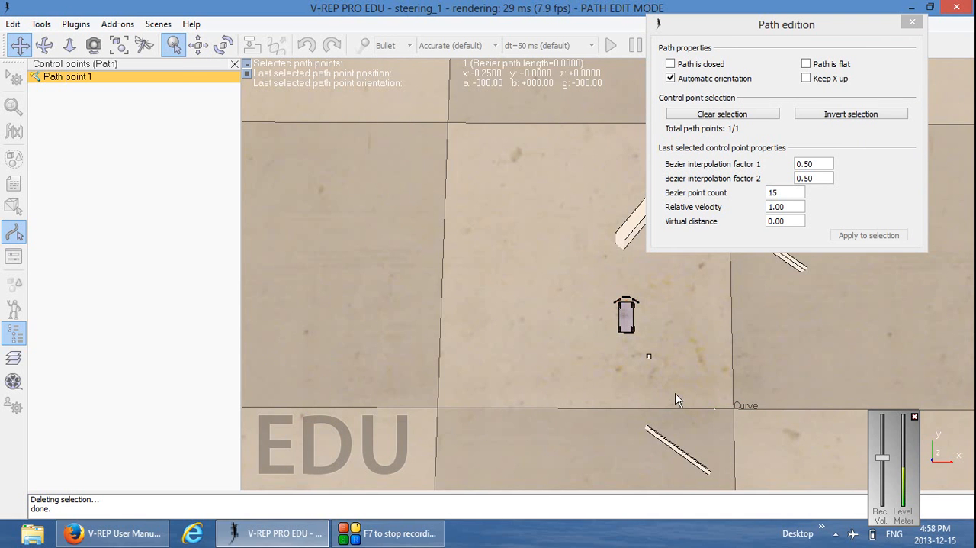
click(197, 47)
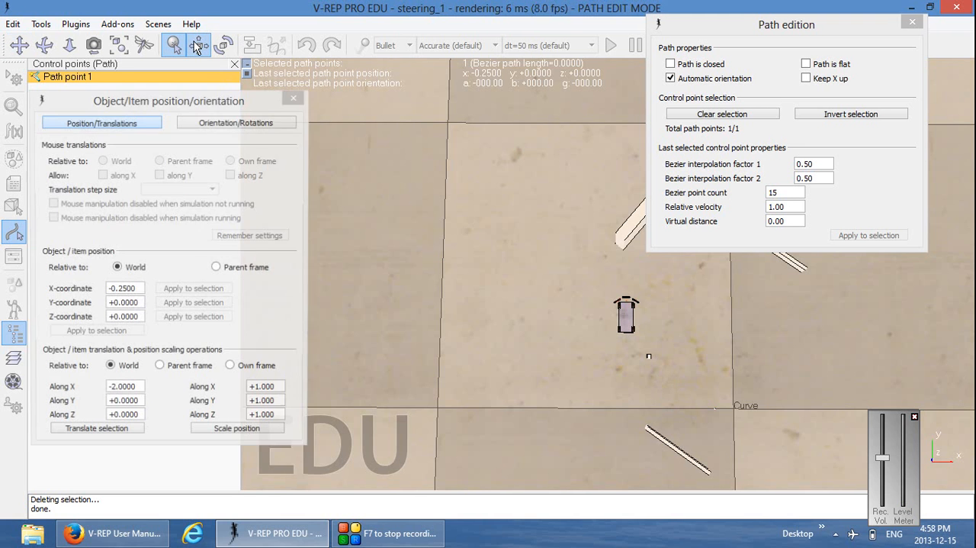
drag(212, 105, 224, 129)
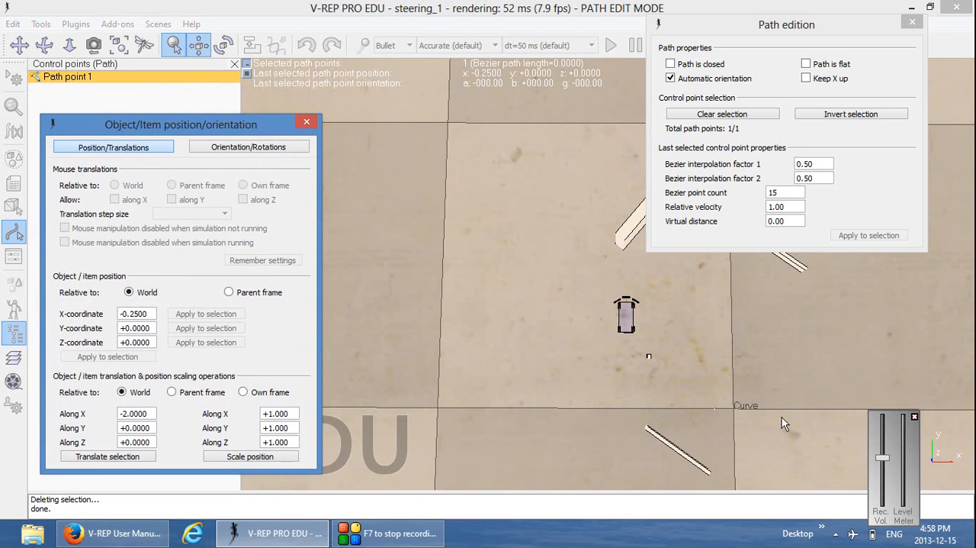
drag(741, 402, 400, 233)
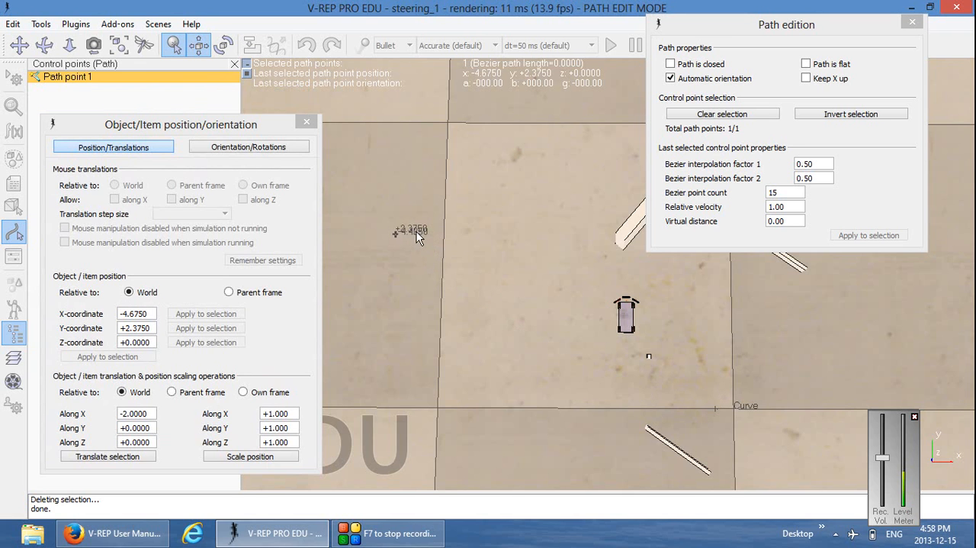
click(307, 124)
Insert a new control point after Path point 1
drag(401, 302, 553, 373)
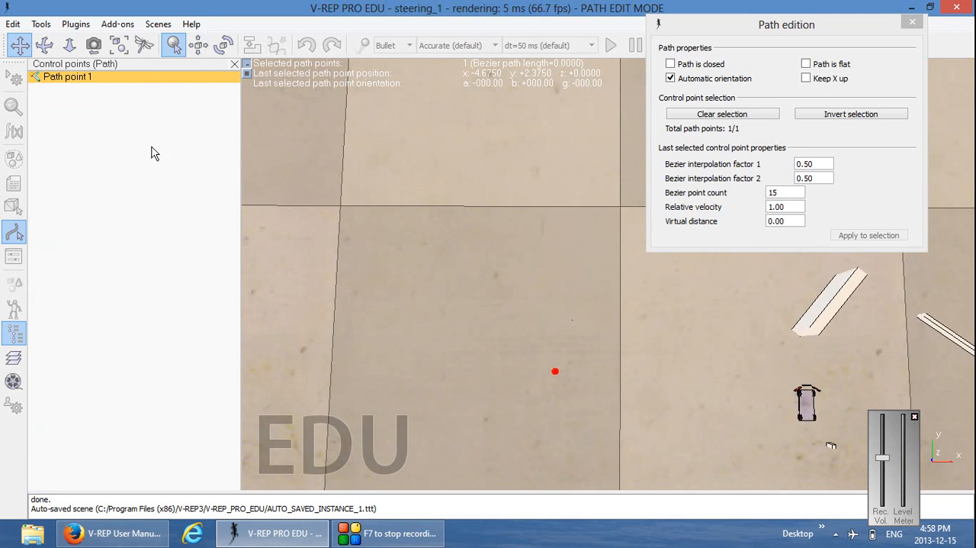
right_click(94, 77)
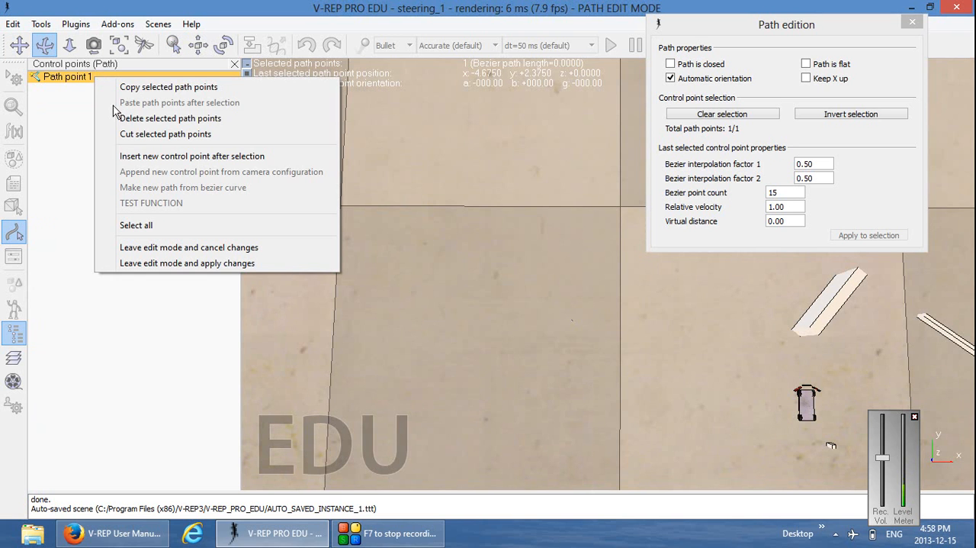
click(145, 158)
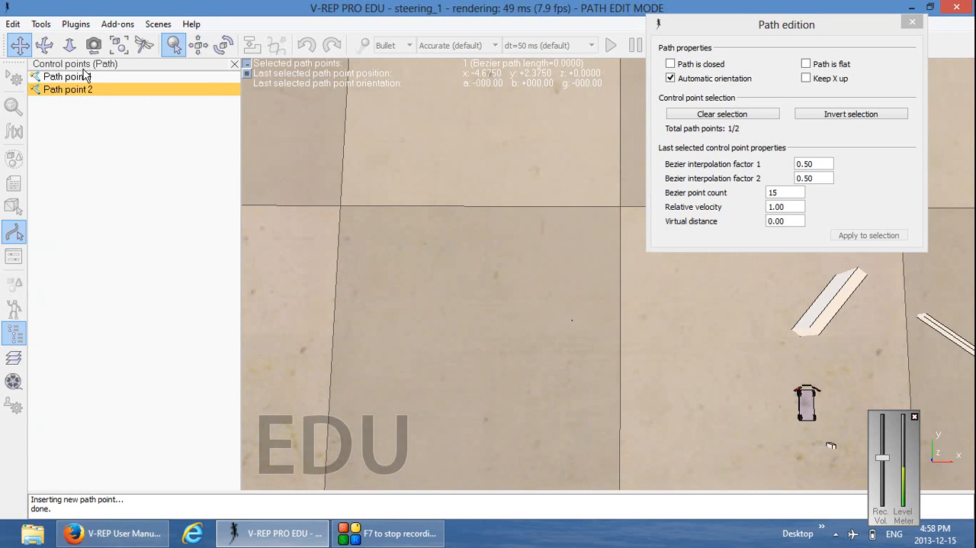
Translate Path point 2 relative to the world by 0 along X and 2 along Y
click(200, 45)
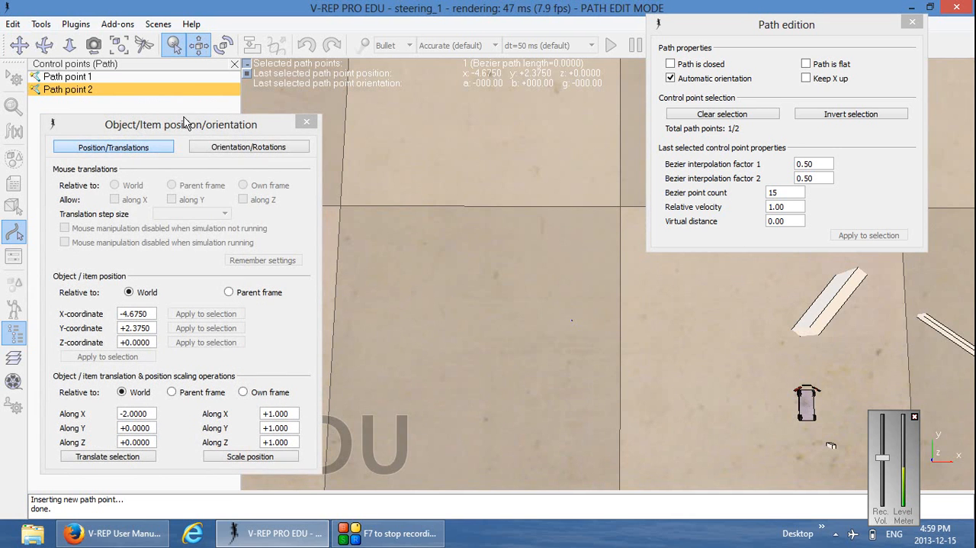
drag(184, 118, 187, 102)
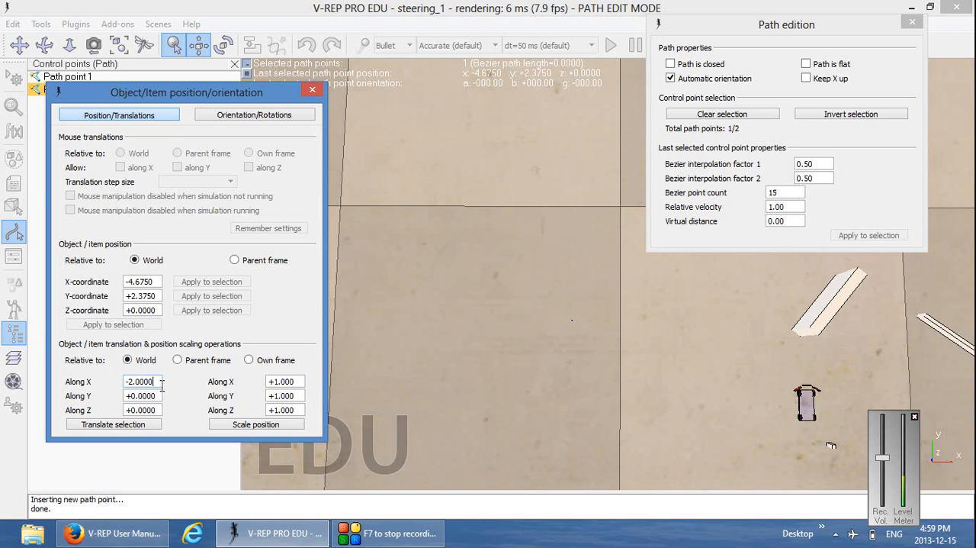
drag(162, 385, 84, 390)
text(0)
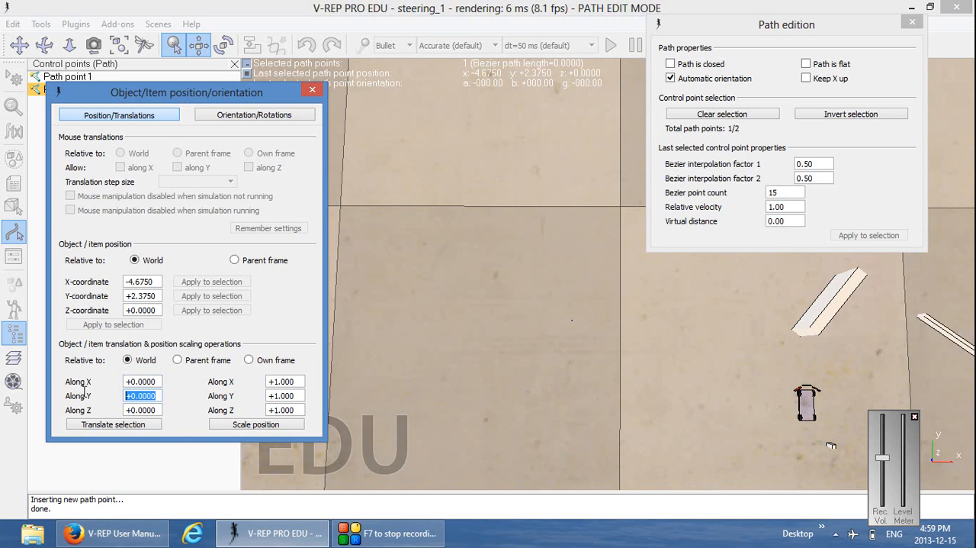
text(2)
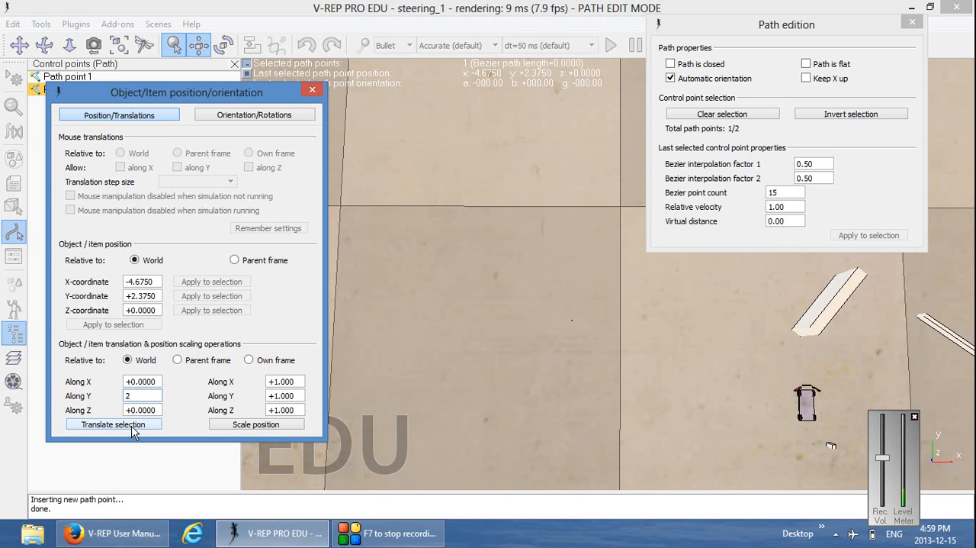
click(132, 425)
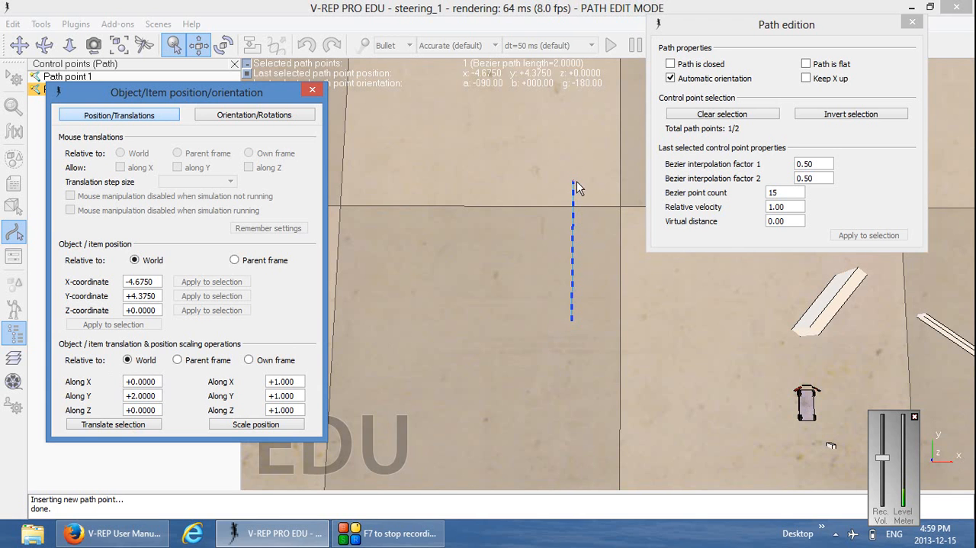
click(312, 90)
Insert a control point after Path point 2 and move it to about X -7.875, Y 4.4
right_click(92, 90)
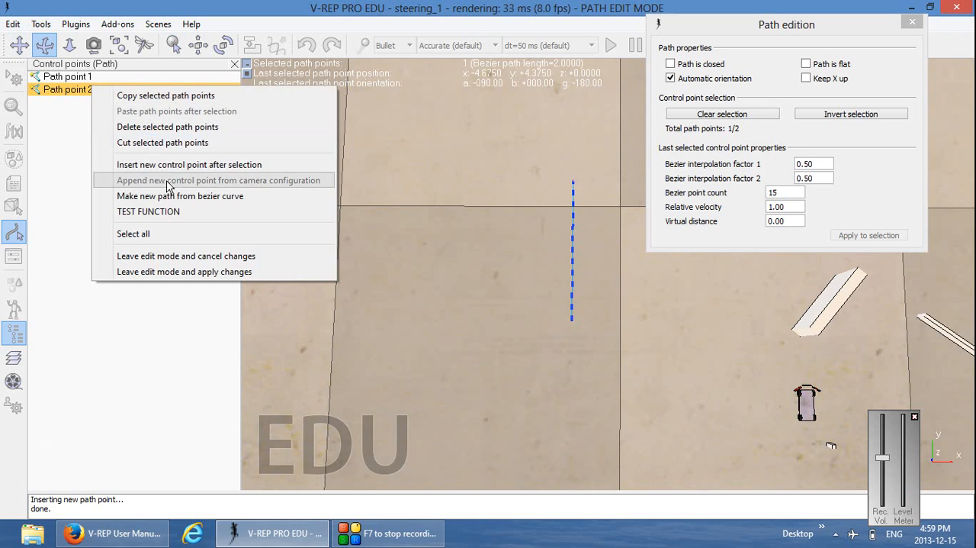
click(210, 164)
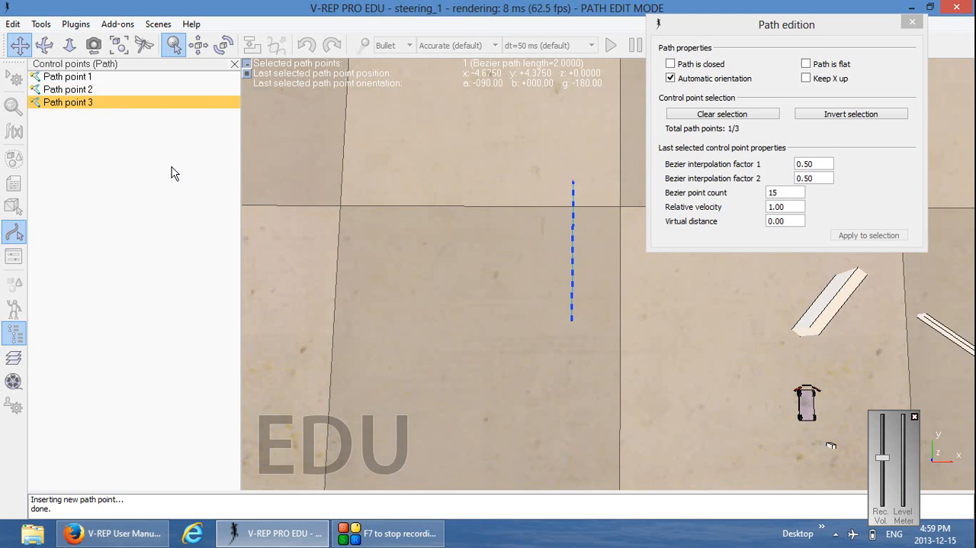
right_click(80, 107)
click(214, 7)
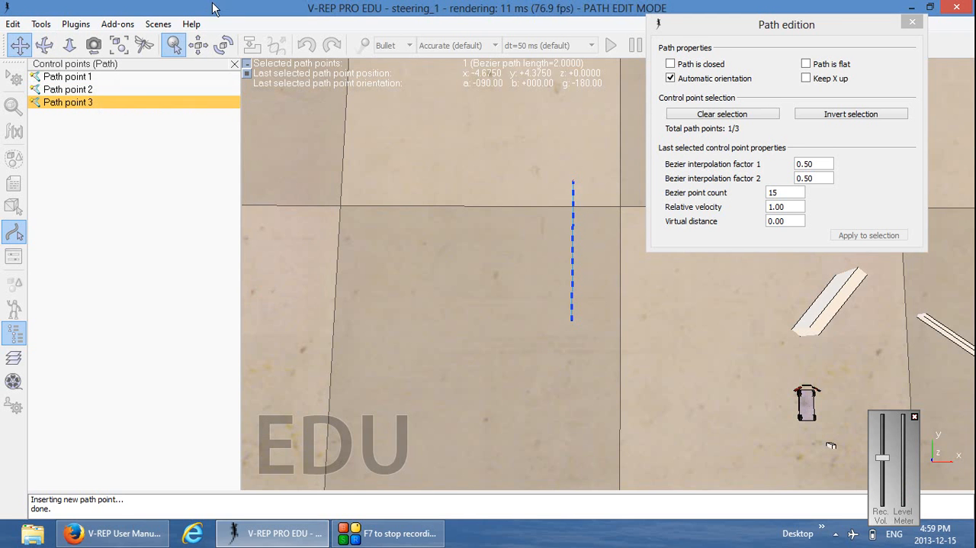
click(202, 42)
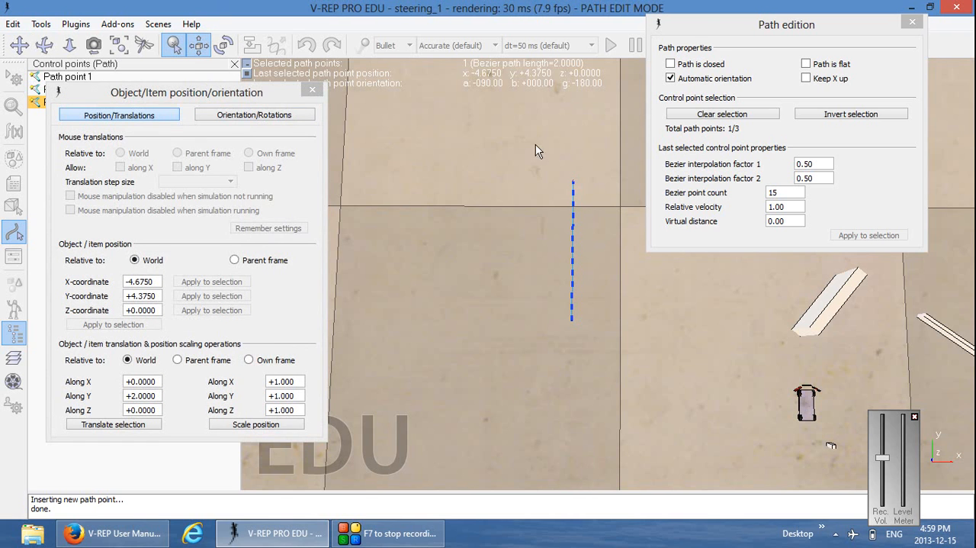
drag(574, 183, 351, 181)
click(314, 90)
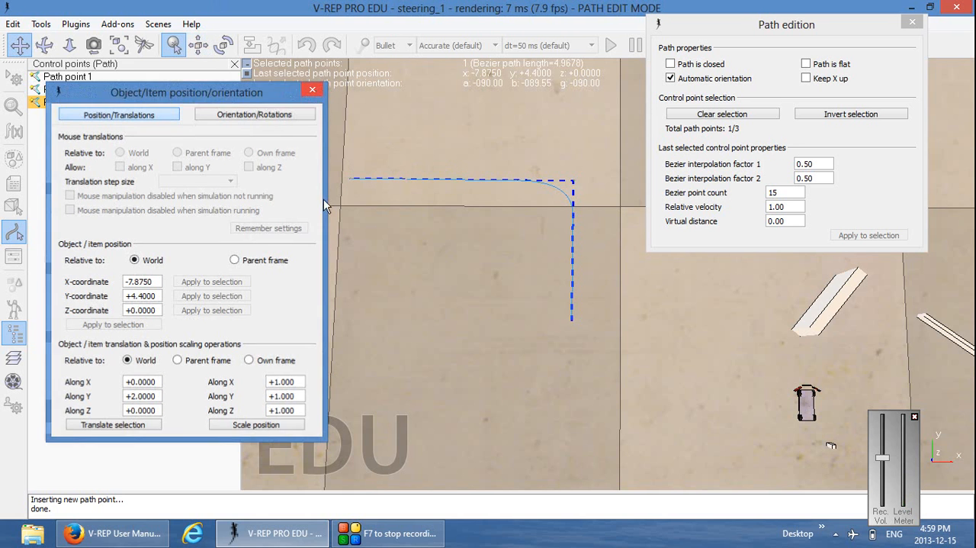
Insert a control point after Path point 3 and move it to about X -7.975, Y 1.8
drag(374, 325, 452, 349)
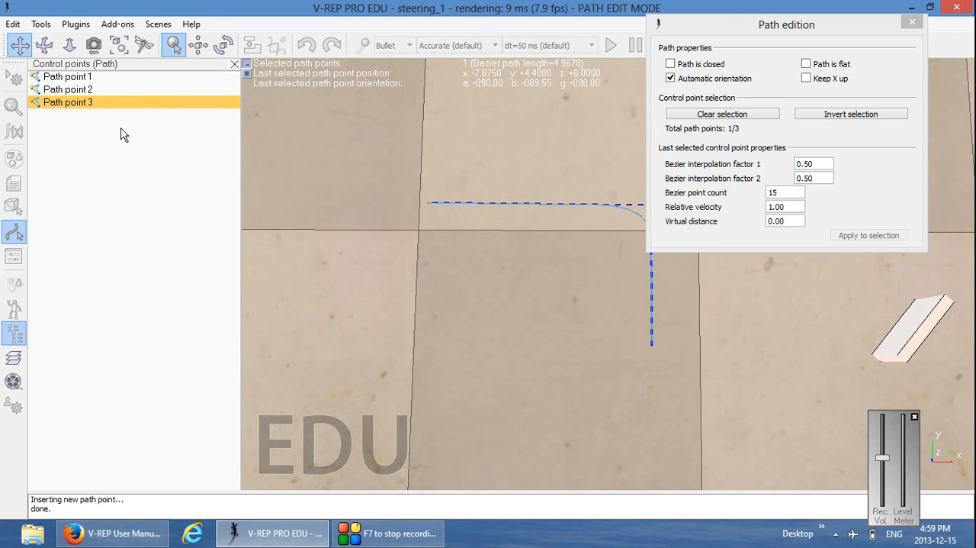
right_click(100, 106)
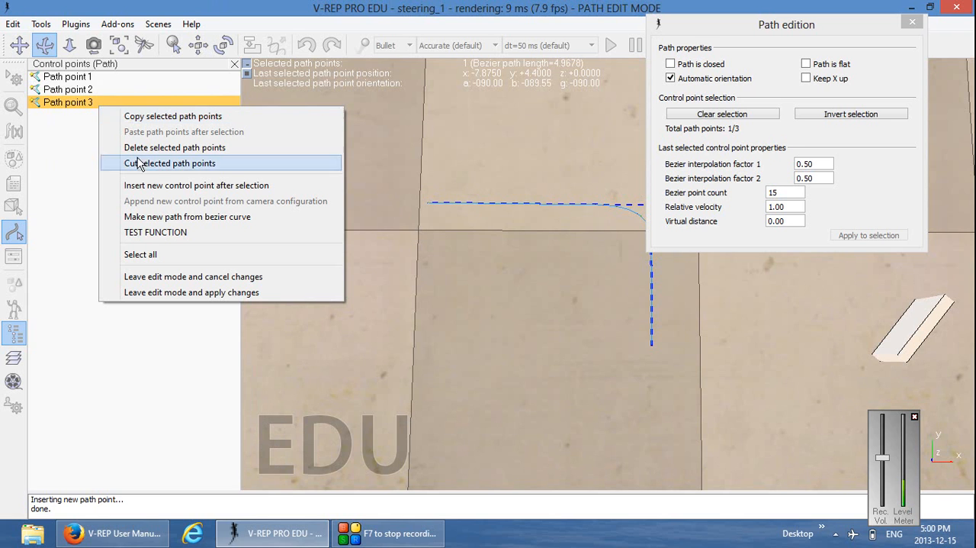
click(169, 187)
drag(419, 282, 435, 310)
click(199, 45)
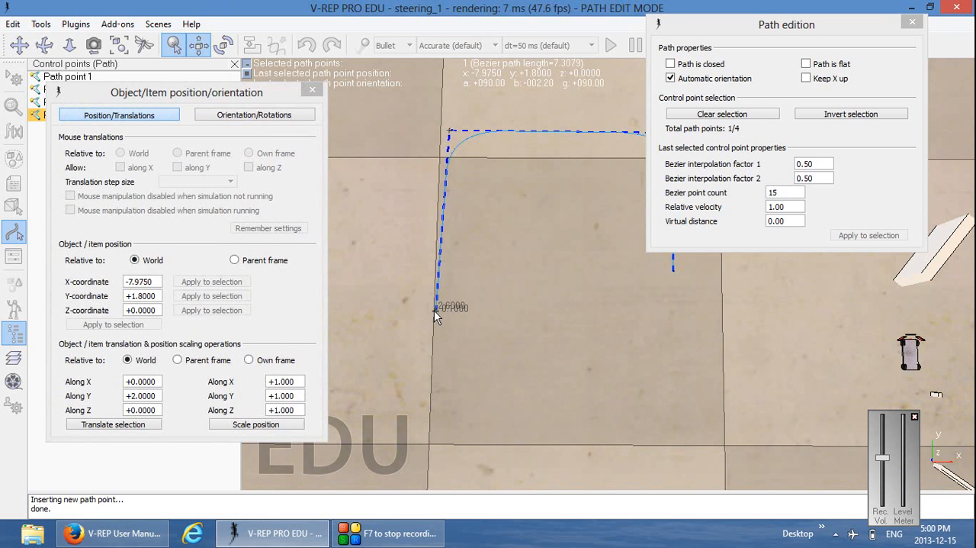
click(312, 92)
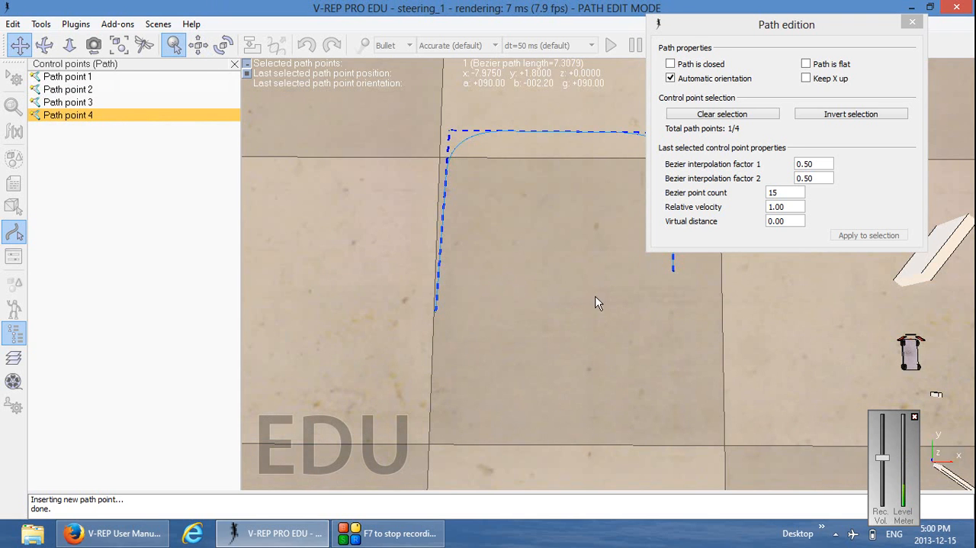
click(123, 237)
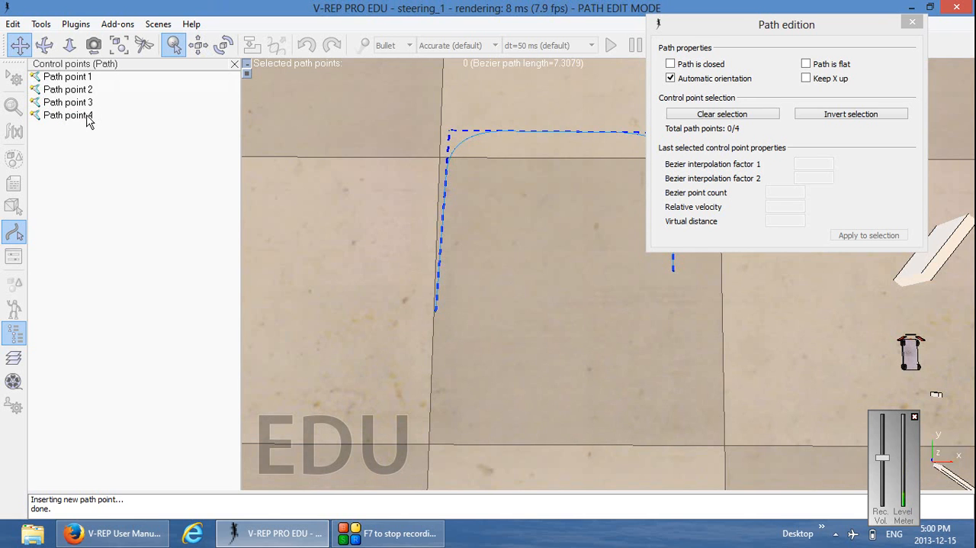
right_click(99, 150)
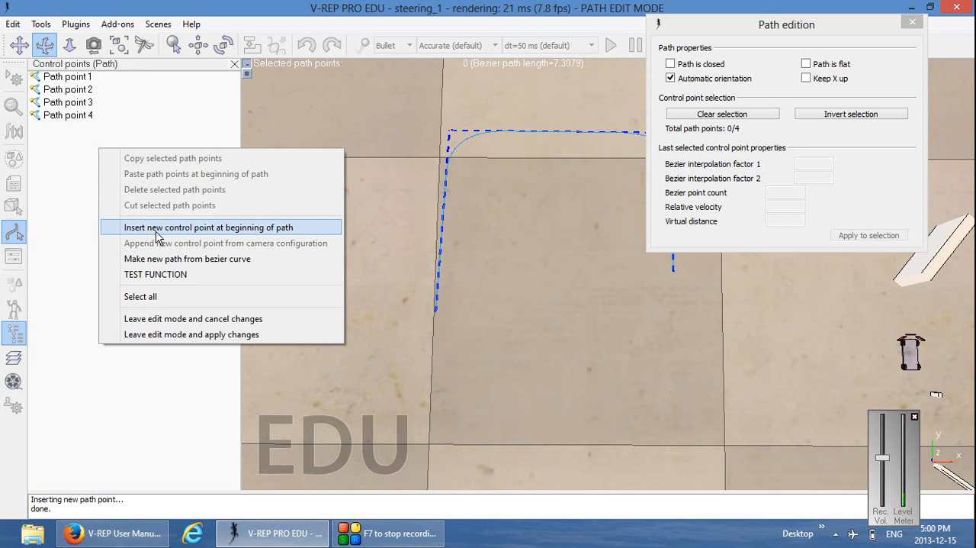
click(61, 193)
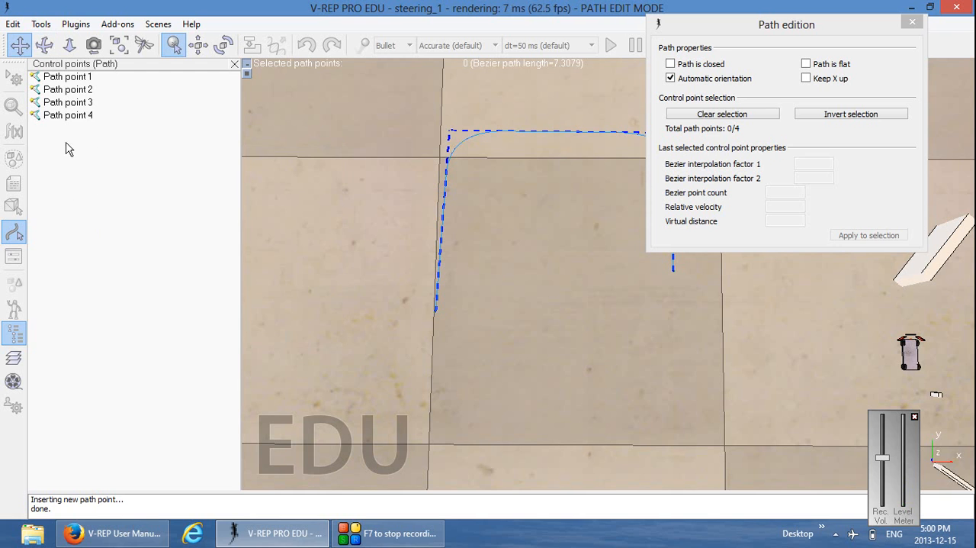
Insert a control point after Path point 4 and move it to about X -9.925, Y 1.95
click(70, 116)
right_click(69, 119)
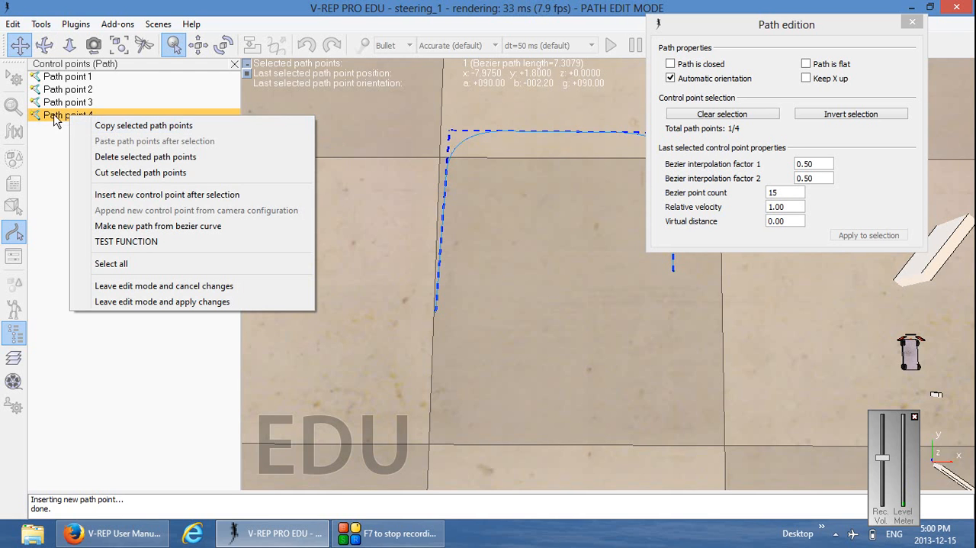
click(148, 195)
click(199, 44)
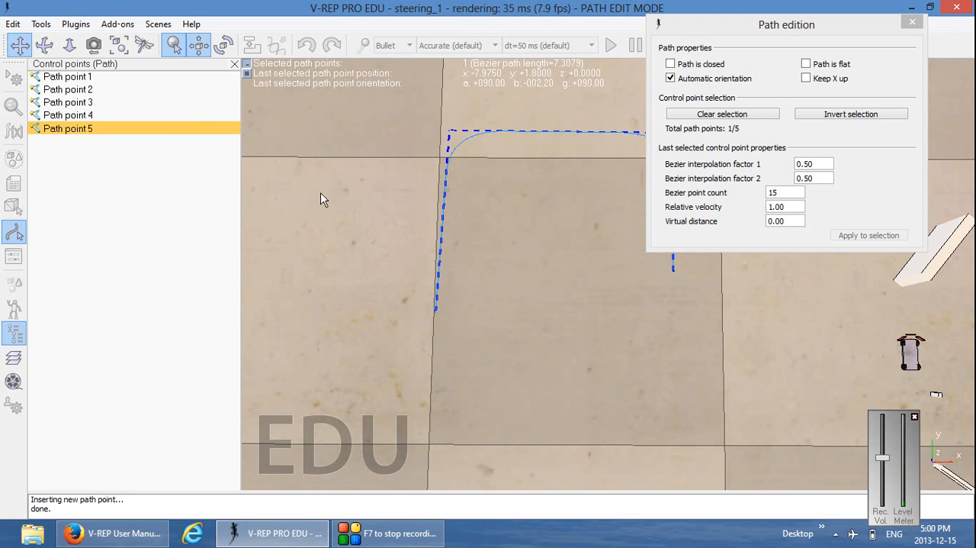
drag(436, 331, 321, 340)
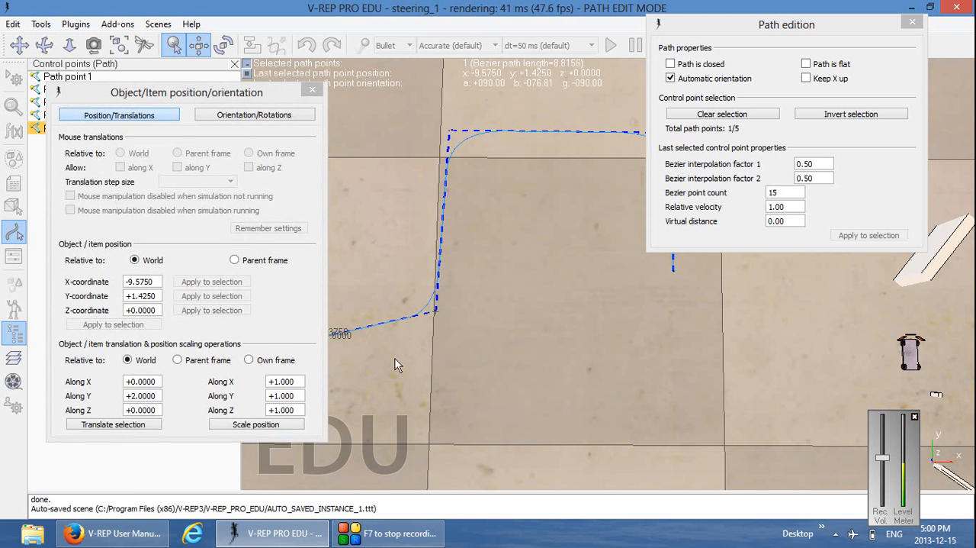
drag(200, 97, 157, 92)
drag(317, 342, 293, 312)
click(271, 83)
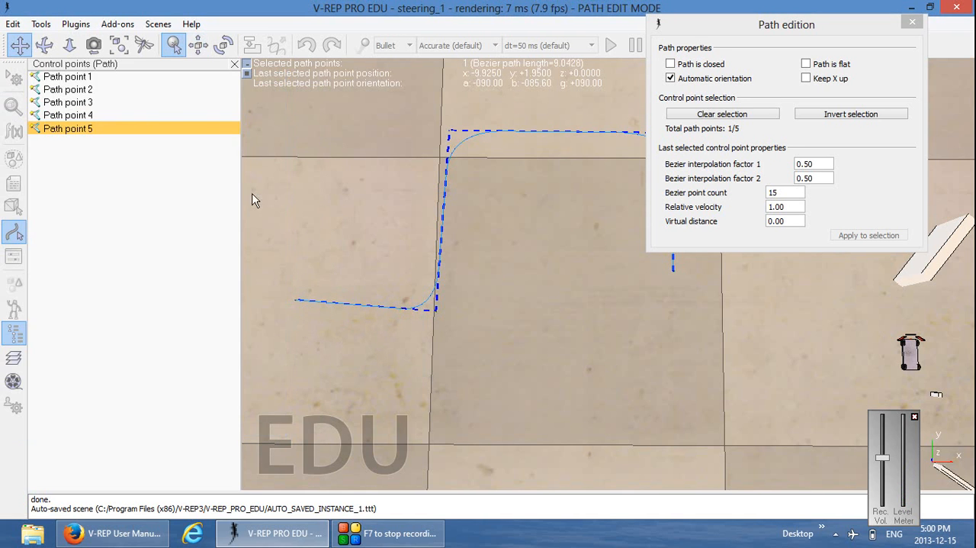
Insert a control point after Path point 5 and move it to about X -9.975, Y -0.025
middle_drag(351, 394, 460, 315)
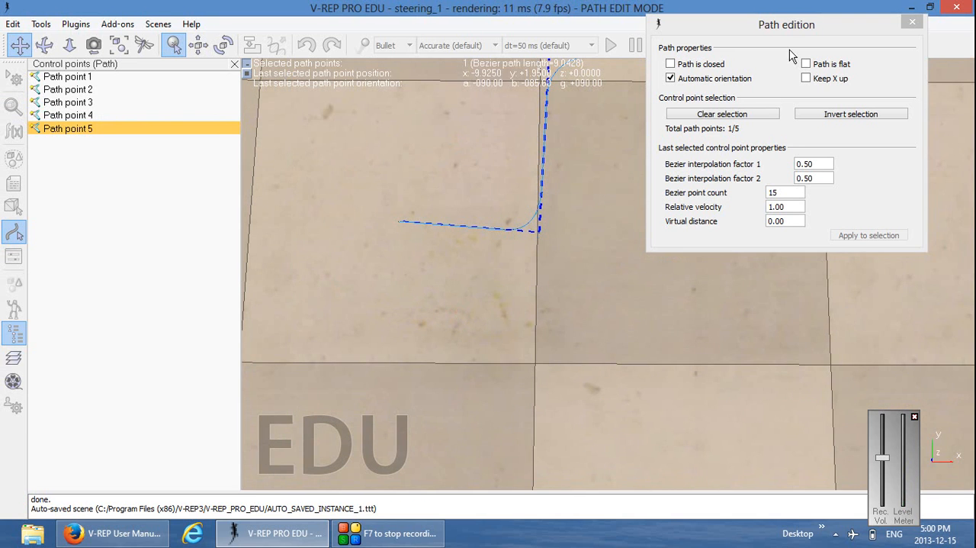
drag(786, 25, 823, 317)
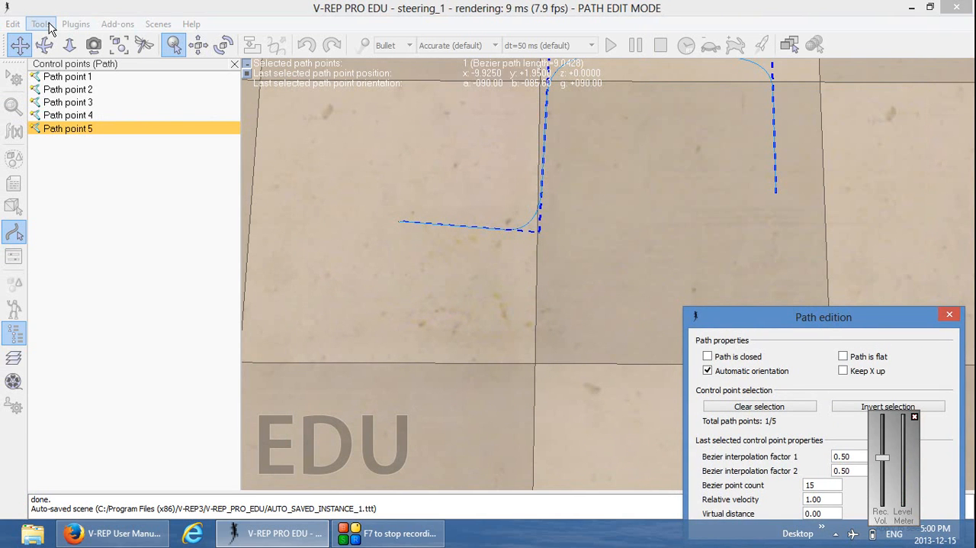
middle_drag(461, 173, 453, 193)
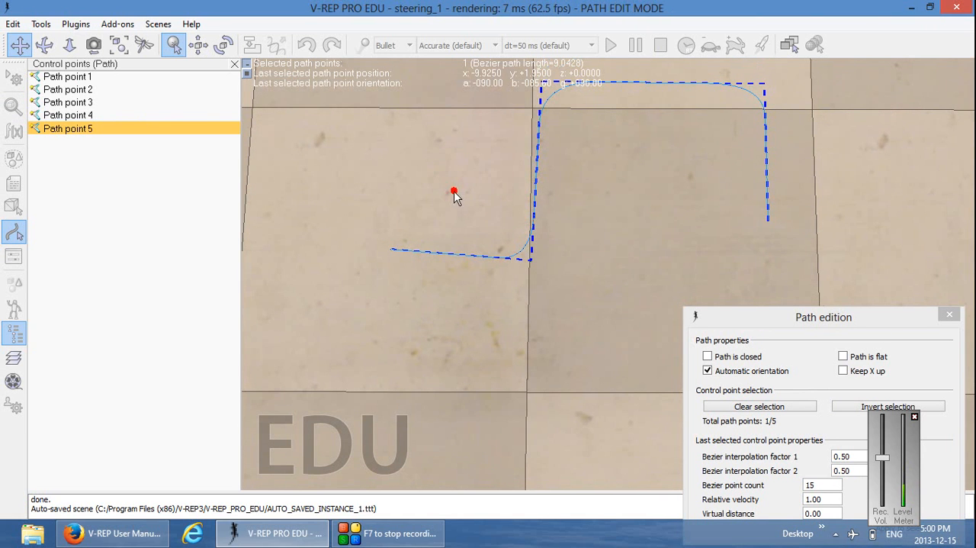
click(41, 24)
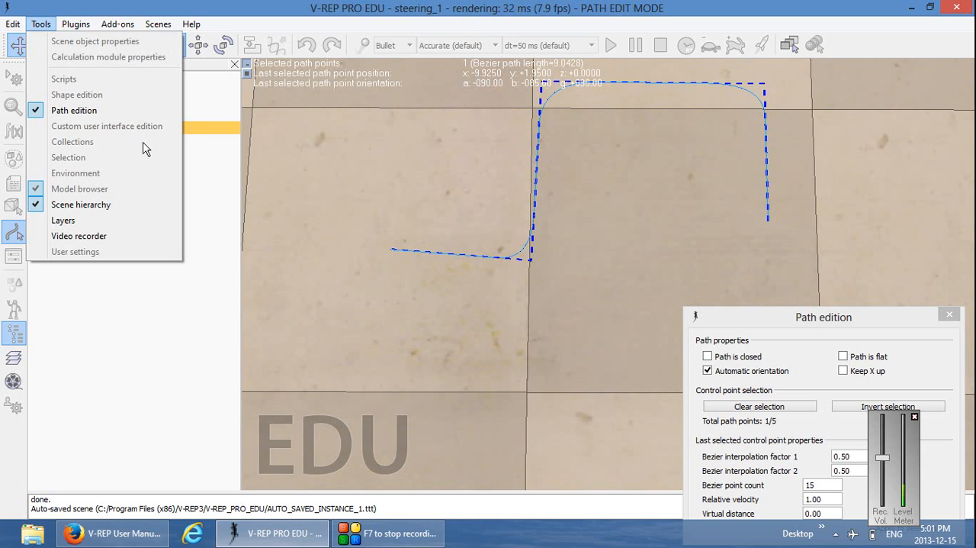
click(47, 18)
right_click(85, 131)
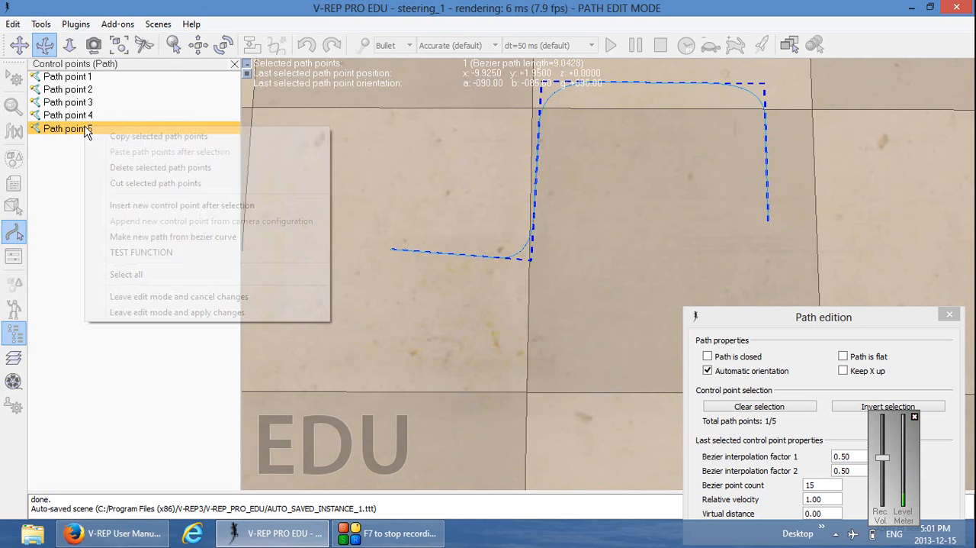
click(160, 205)
click(199, 45)
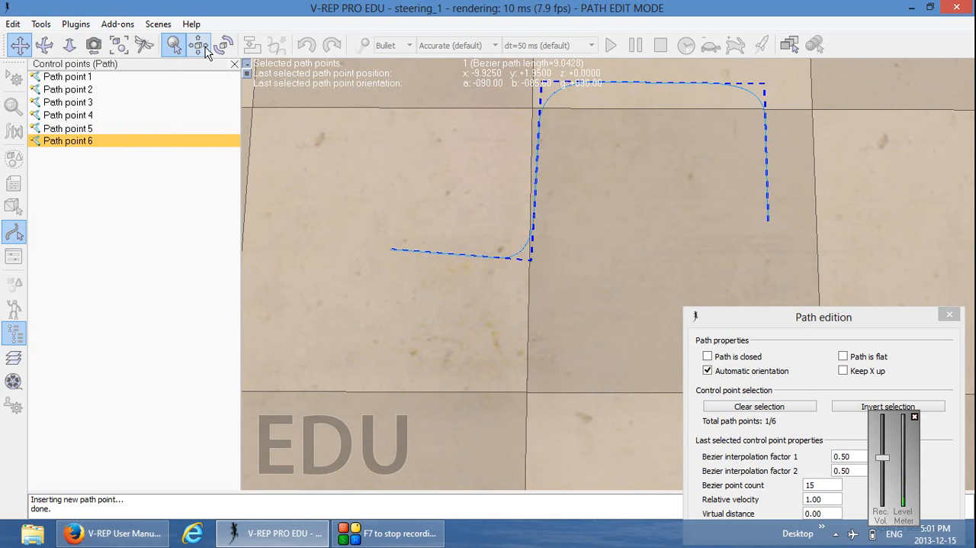
drag(392, 287, 383, 393)
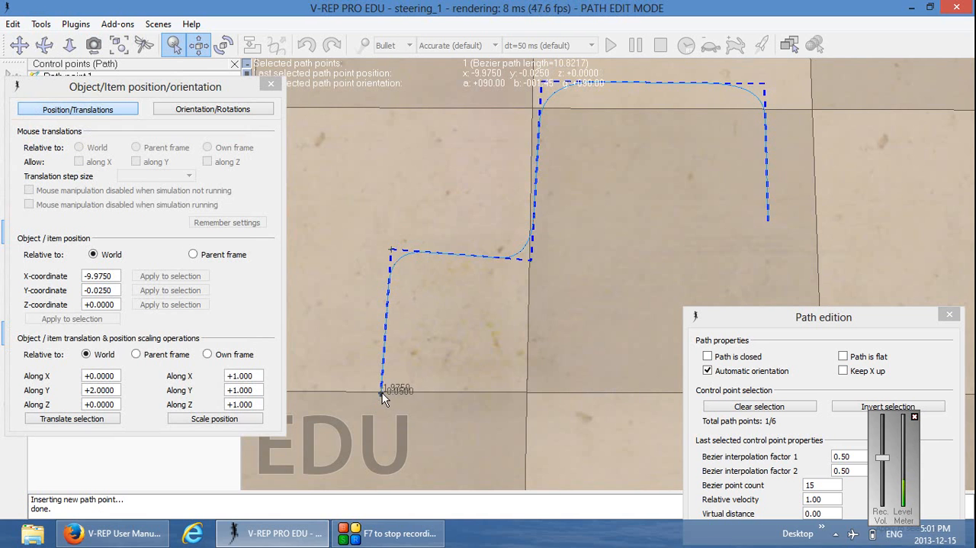
click(271, 84)
Insert a control point after Path point 6 and move it to about X -6.275, Y -0.275
drag(523, 381, 423, 309)
right_click(114, 141)
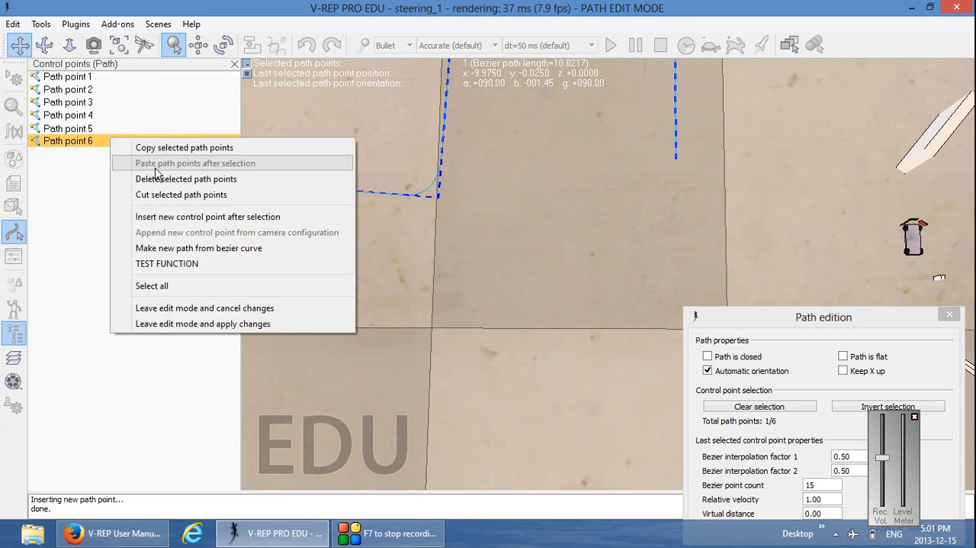
click(183, 217)
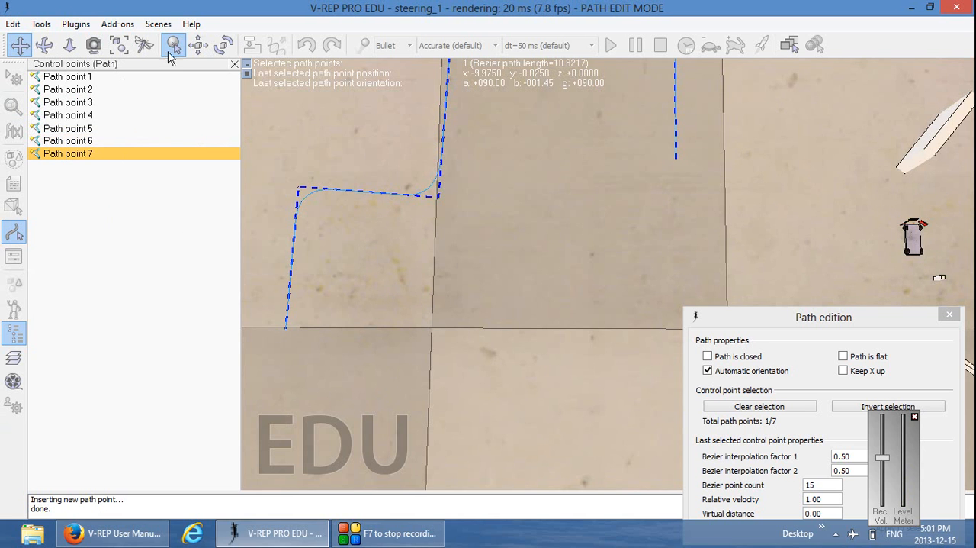
click(197, 45)
drag(293, 328, 639, 354)
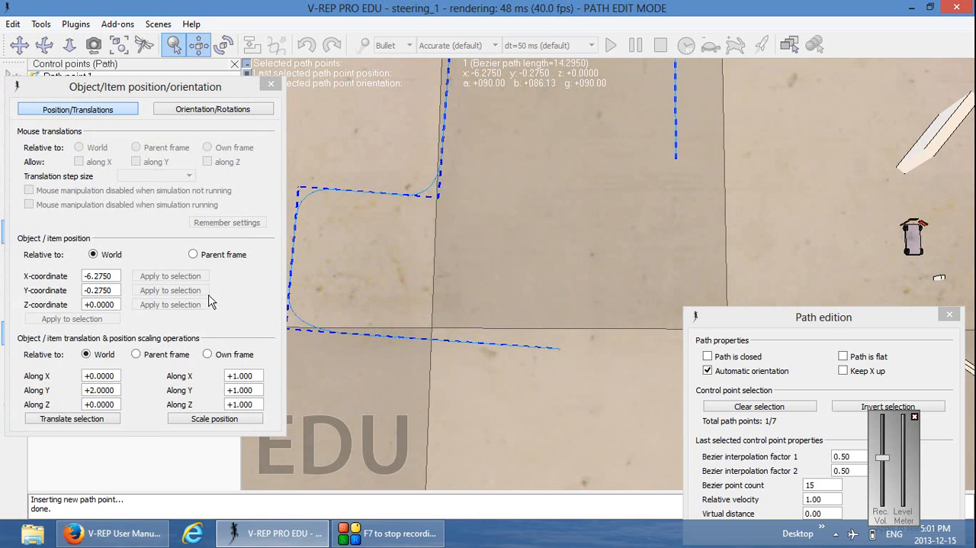
click(270, 84)
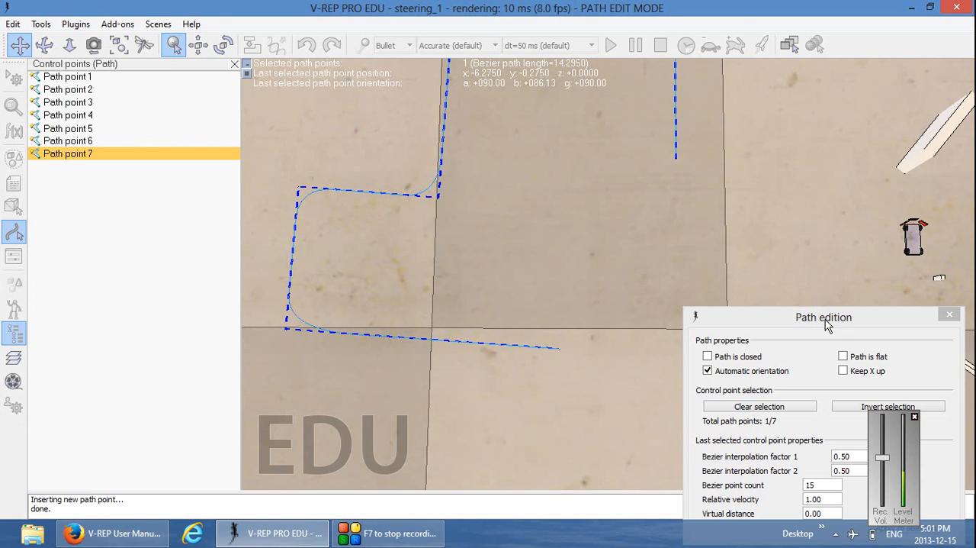
Make the path closed and move the Path edition dialog clear of the curve
click(707, 357)
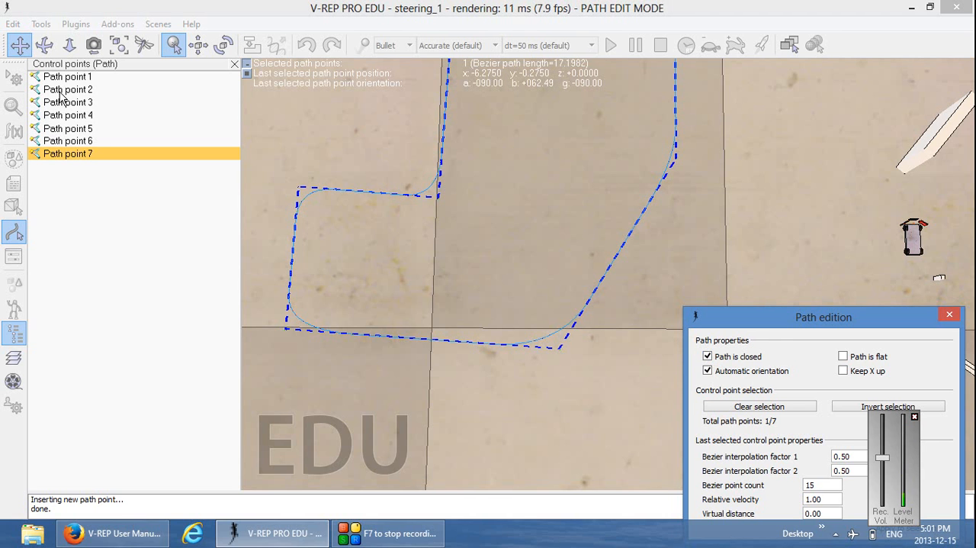
drag(779, 320, 759, 251)
drag(732, 125, 712, 170)
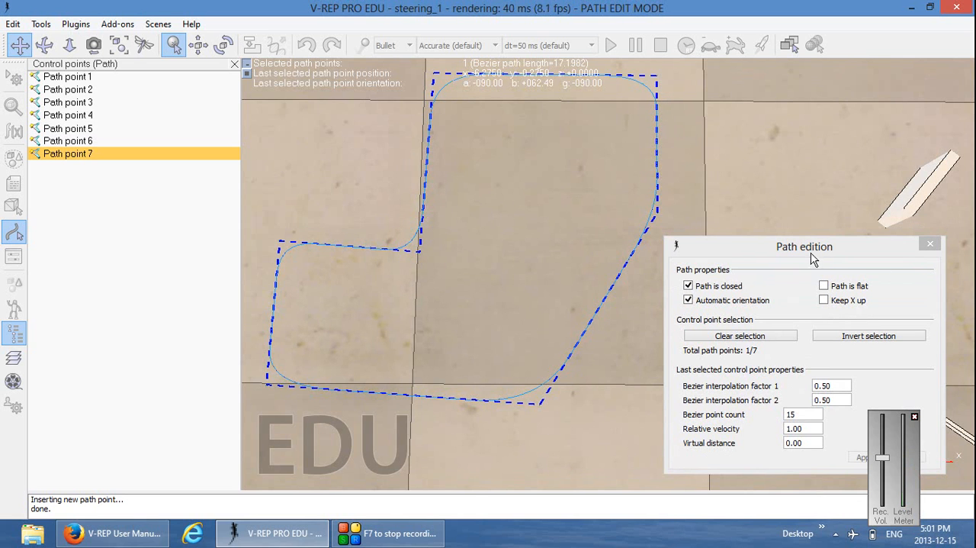
drag(811, 254, 842, 150)
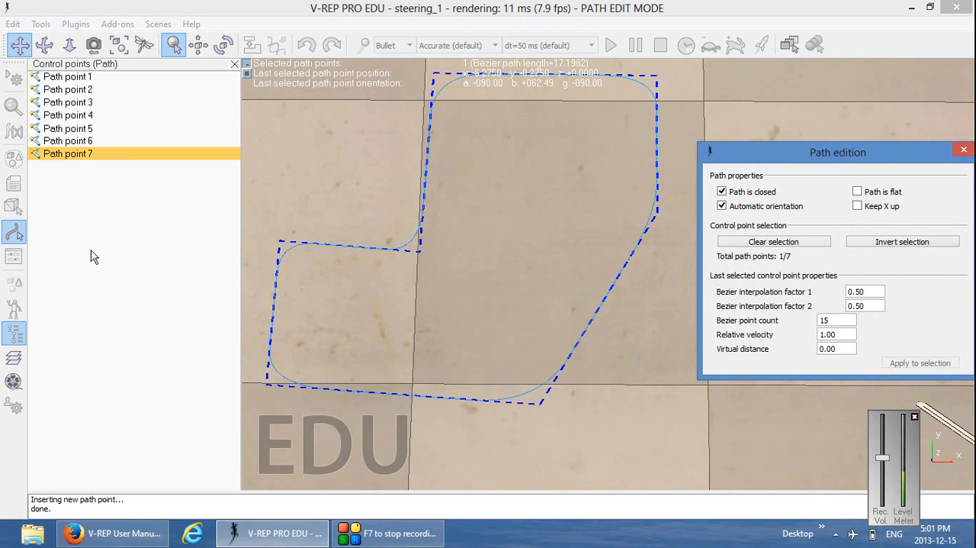
Set Bezier interpolation factors 1 and 2 to 0.10 for Path points 5, 6 and 7
ctrl+click(87, 129)
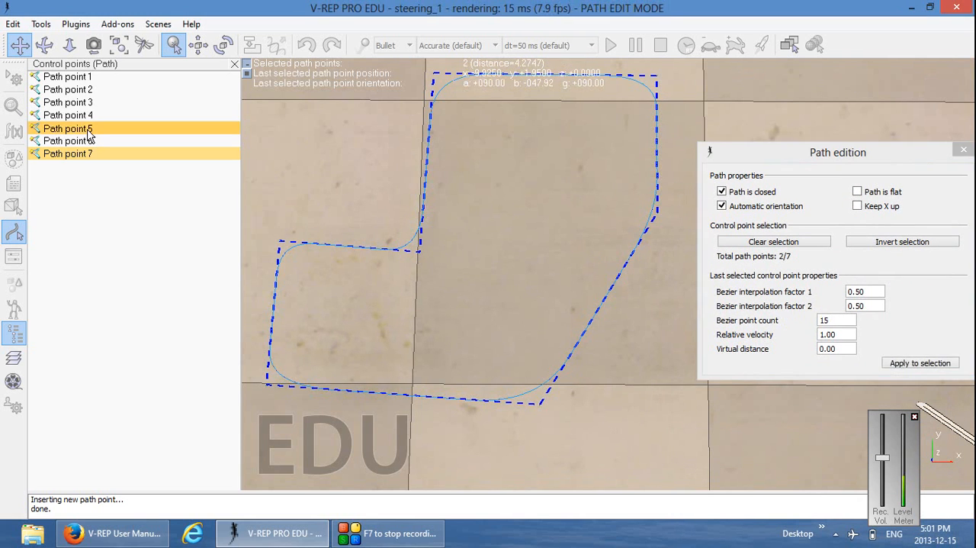
ctrl+click(86, 142)
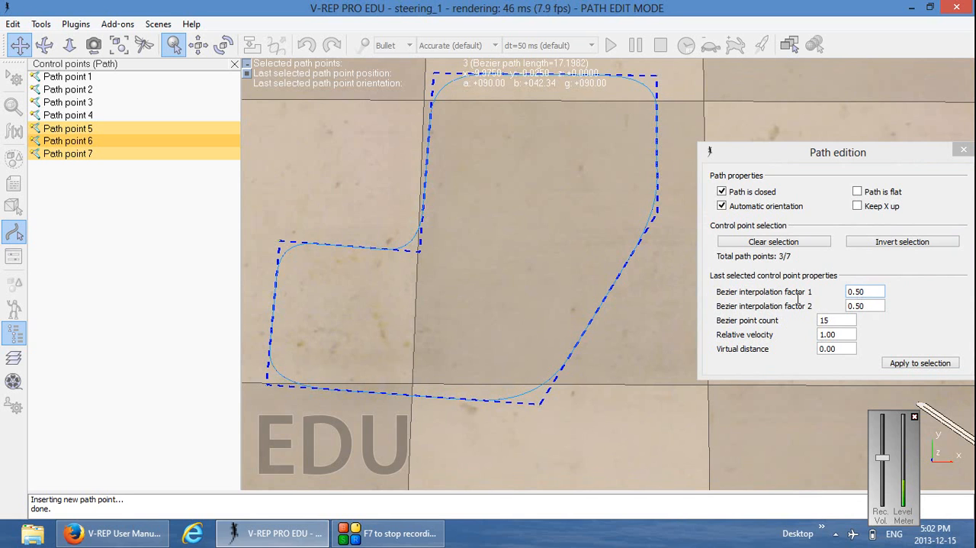
click(857, 291)
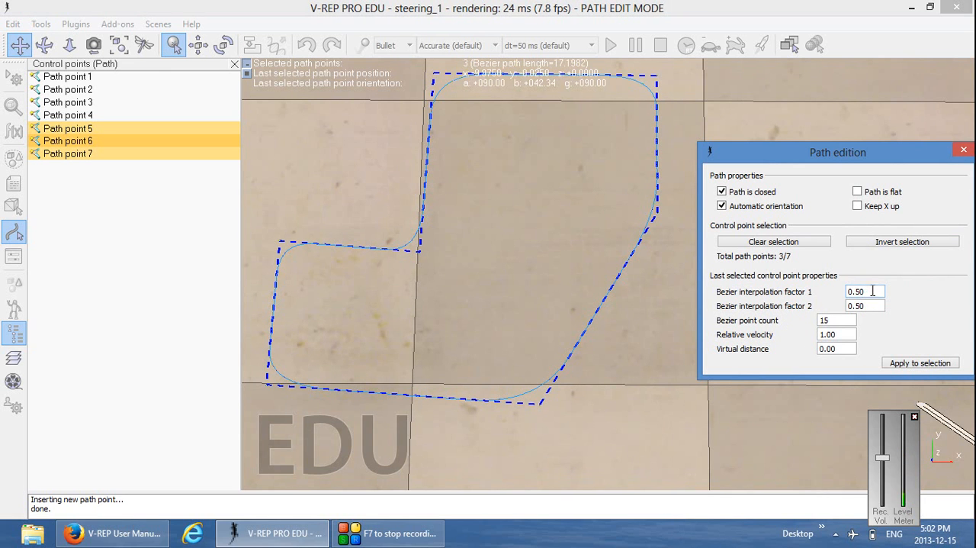
drag(874, 291, 856, 305)
text(10)
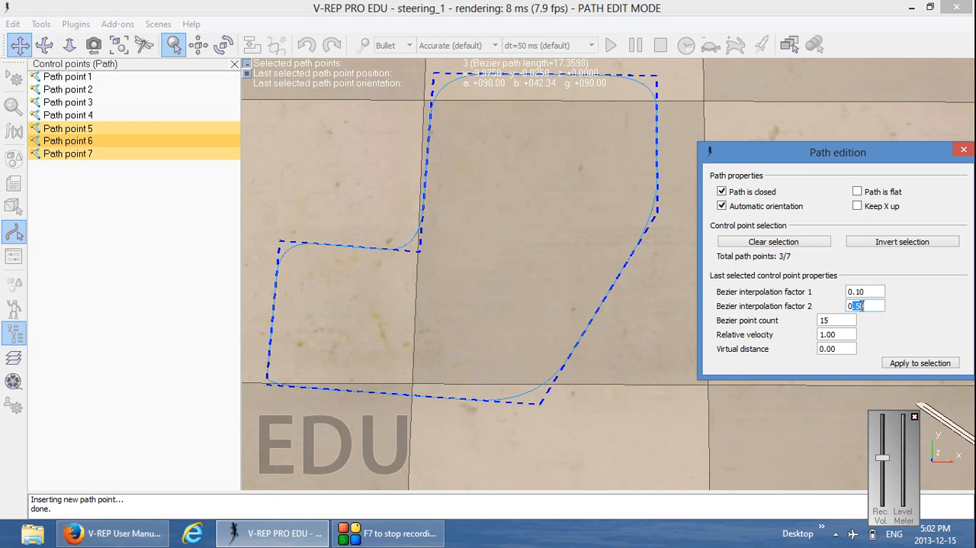
text(1)
click(918, 365)
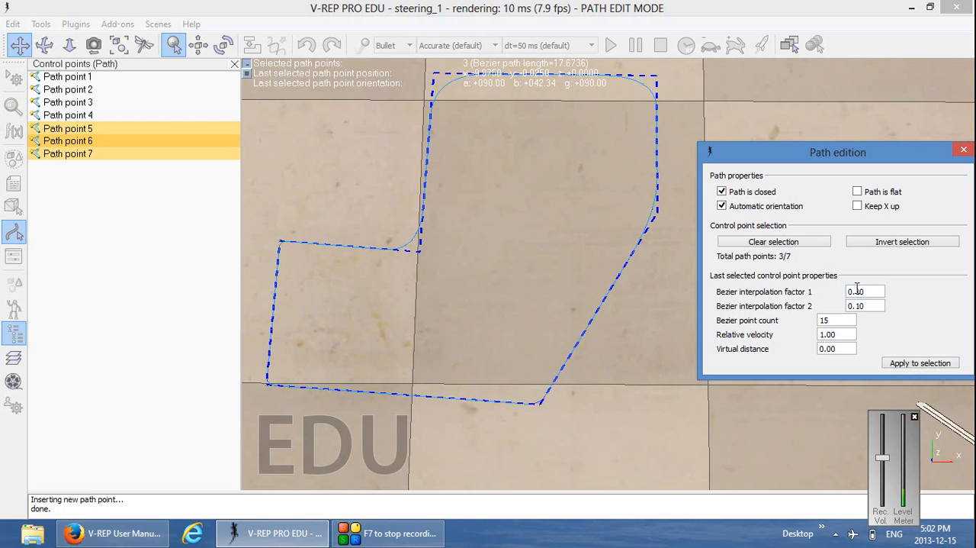
Set Bezier interpolation factors 1 and 2 to 0.99 for Path points 5, 6 and 7
text(99)
double_click(859, 306)
text(99)
click(920, 364)
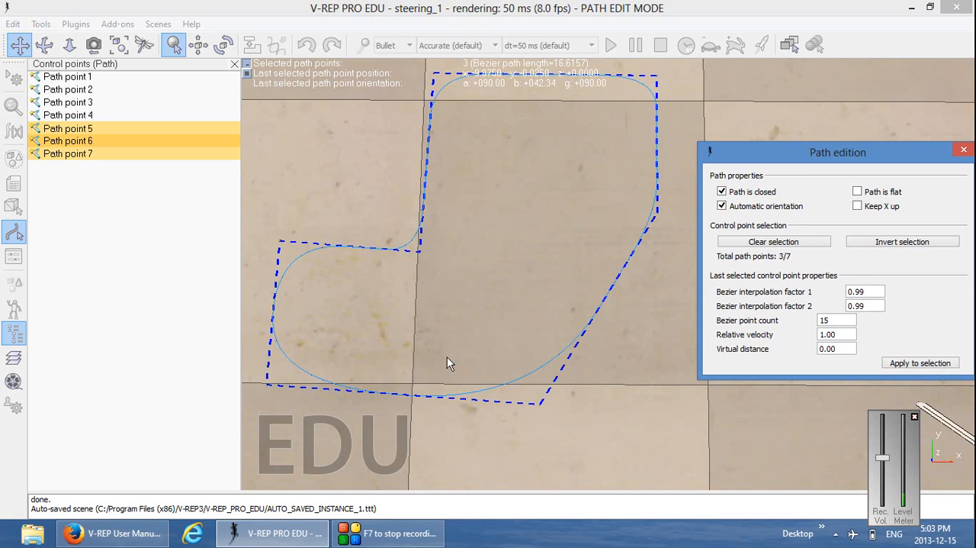
Set Bezier interpolation factors 1 and 2 to 0.99 for Path points 1 to 4
click(61, 77)
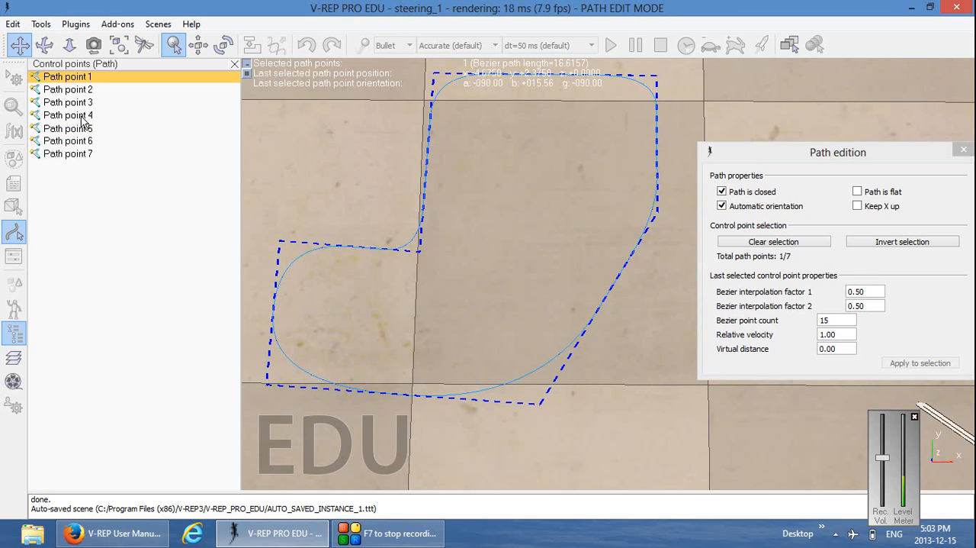
ctrl+click(83, 116)
ctrl+click(84, 102)
ctrl+click(86, 90)
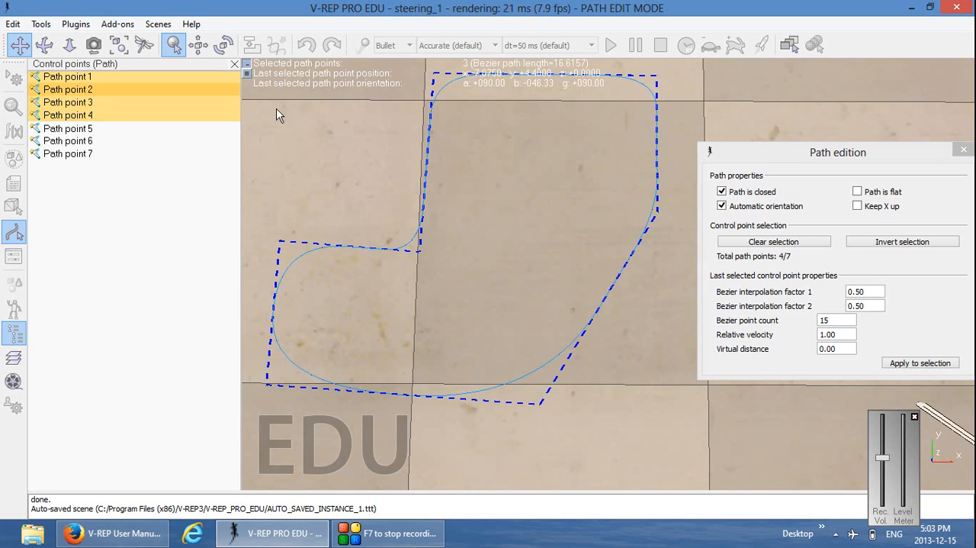
drag(869, 292, 855, 292)
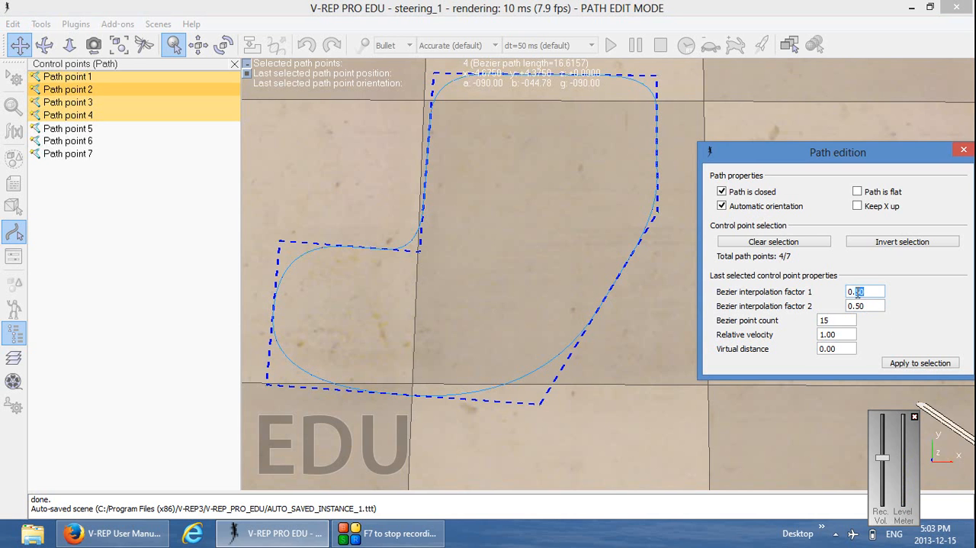
click(868, 306)
key(BackSpace)
key(BackSpace)
text(99)
click(925, 364)
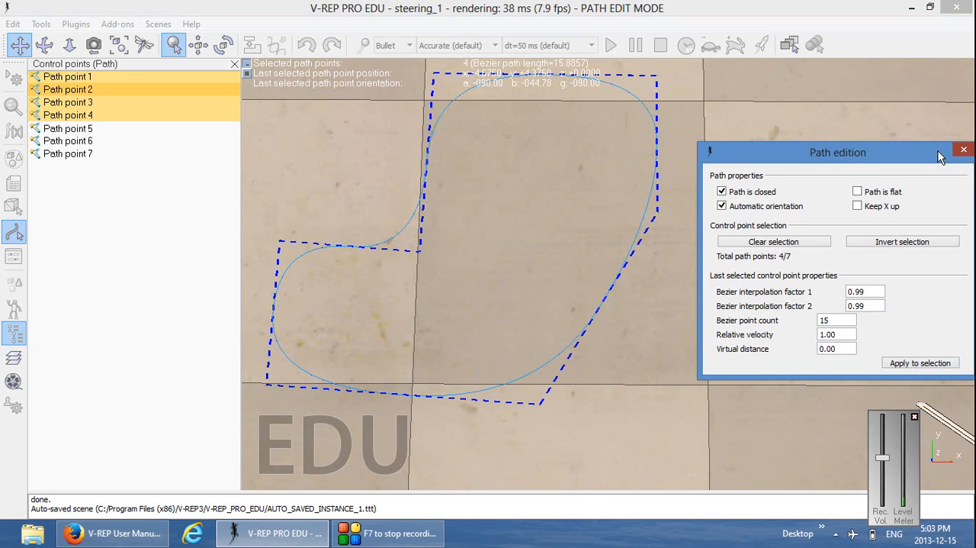
Leave path edit mode and apply the changes made to the path
drag(898, 147, 856, 152)
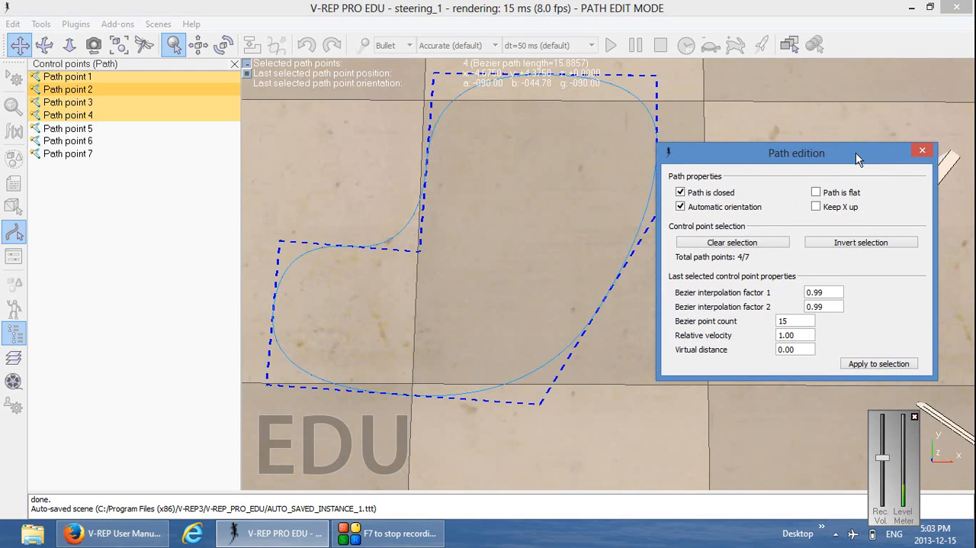
click(923, 152)
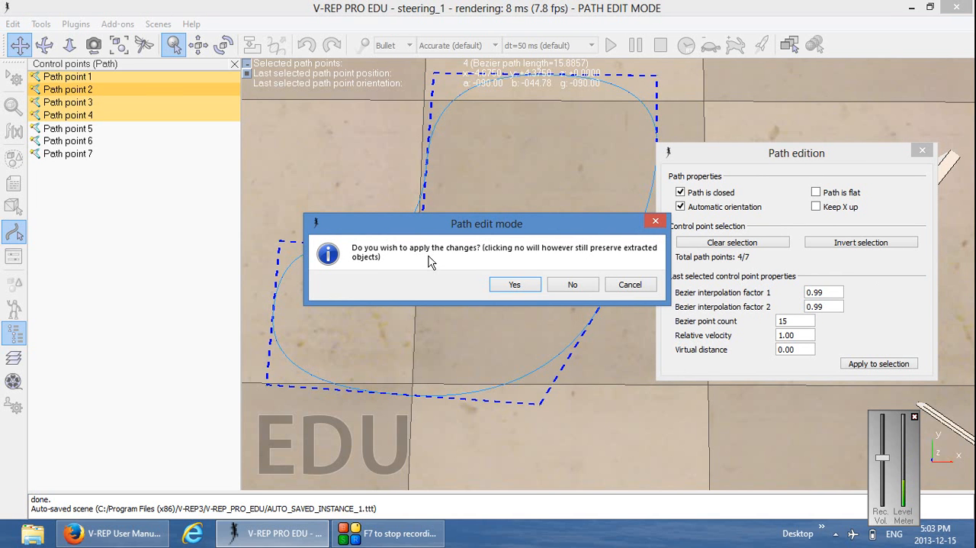
click(513, 285)
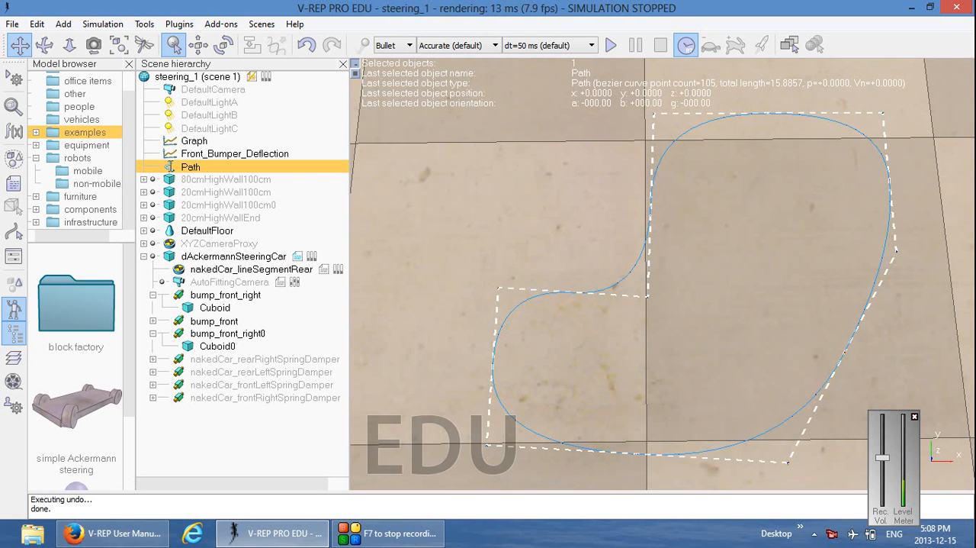
Open the shaping parameters of the Path object and enable path shaping
double_click(170, 167)
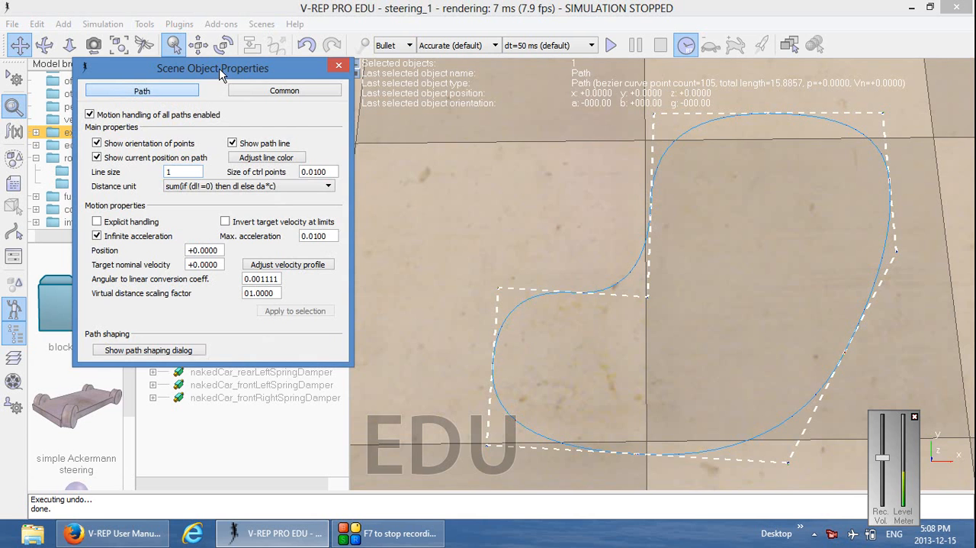
mouse_move(219, 74)
mouse_down()
mouse_move(365, 70)
mouse_move(204, 68)
mouse_up()
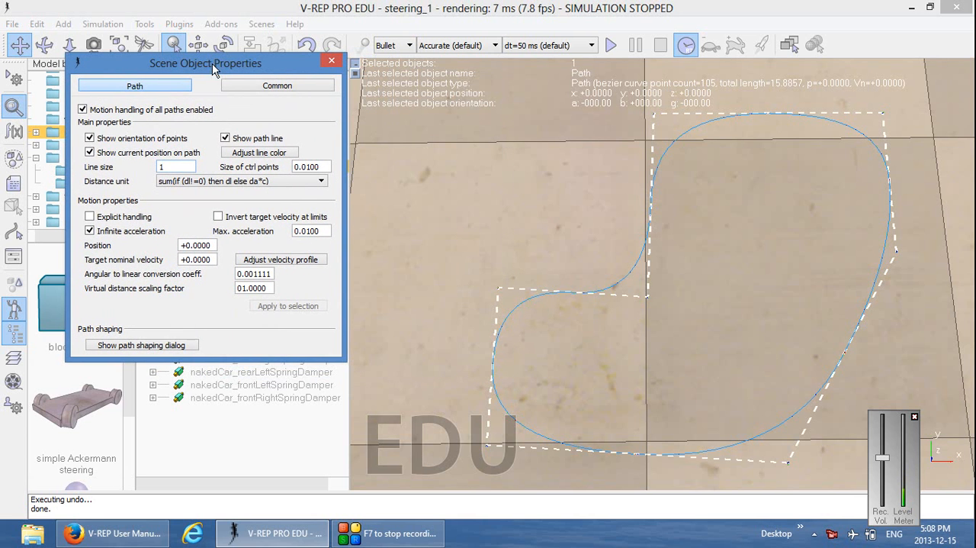
click(160, 347)
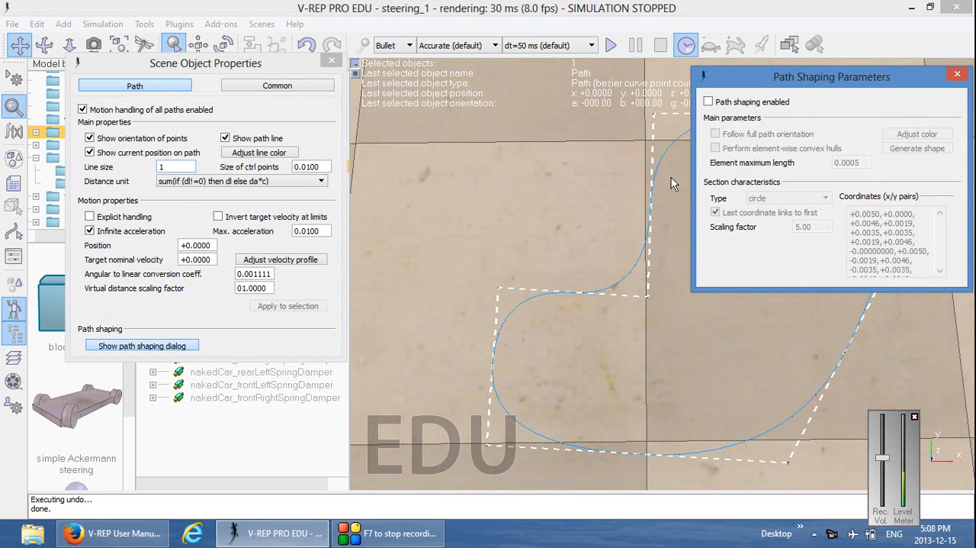
drag(778, 76, 247, 98)
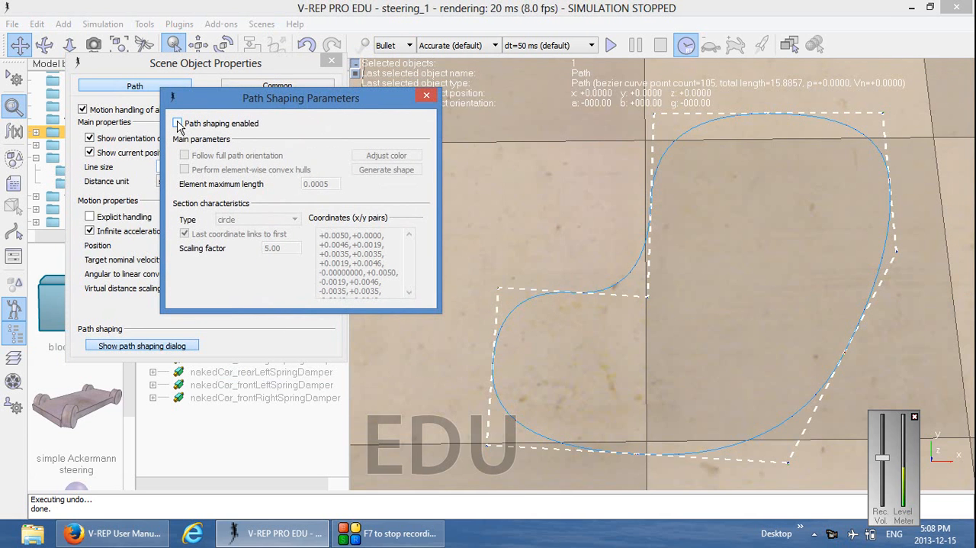
click(178, 124)
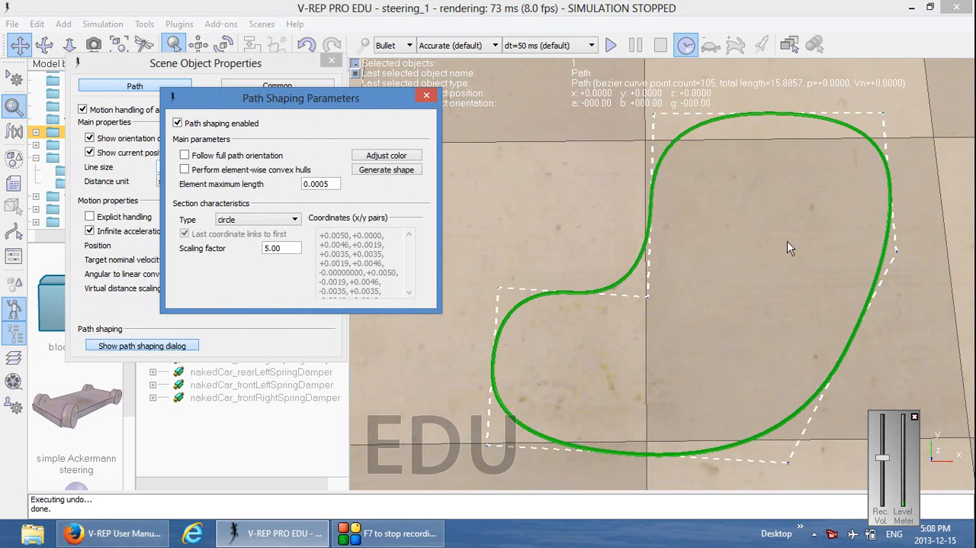
Set the ambient color of the path shape to black by reducing its green component to 0.00
drag(786, 242, 680, 223)
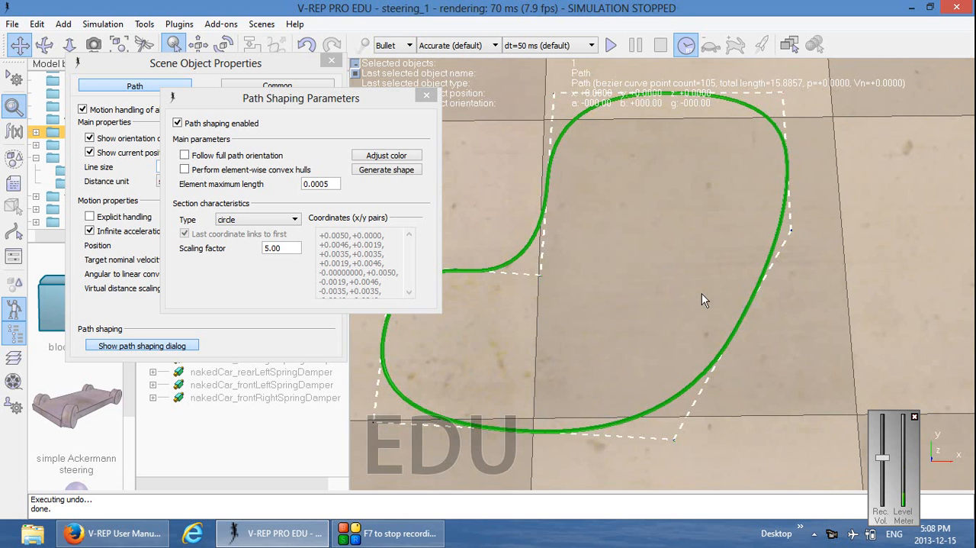
drag(752, 227, 711, 235)
middle_drag(693, 285, 721, 279)
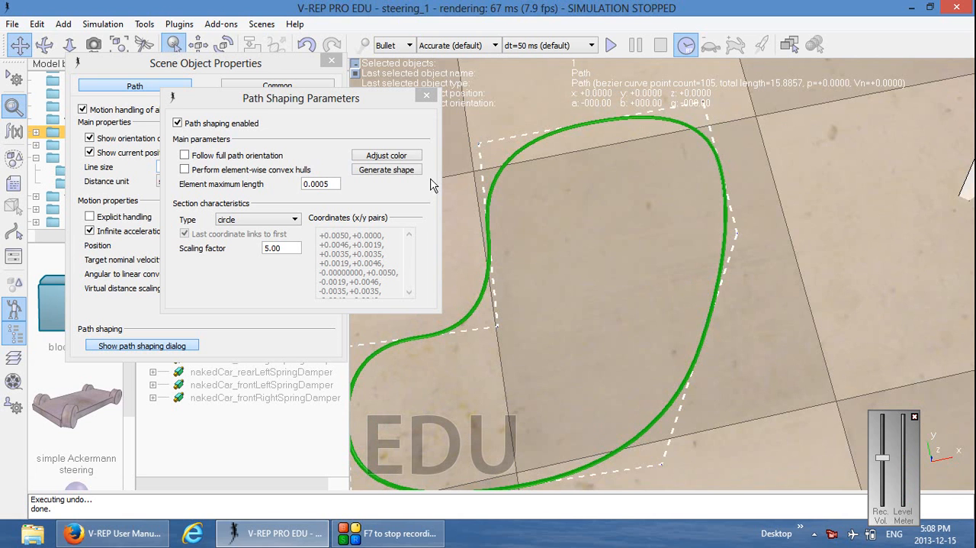
click(387, 156)
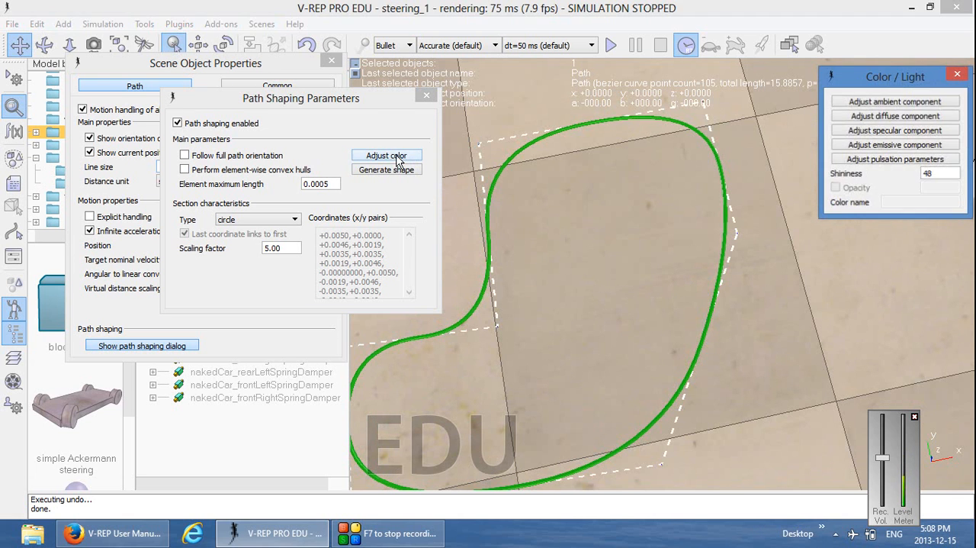
click(887, 104)
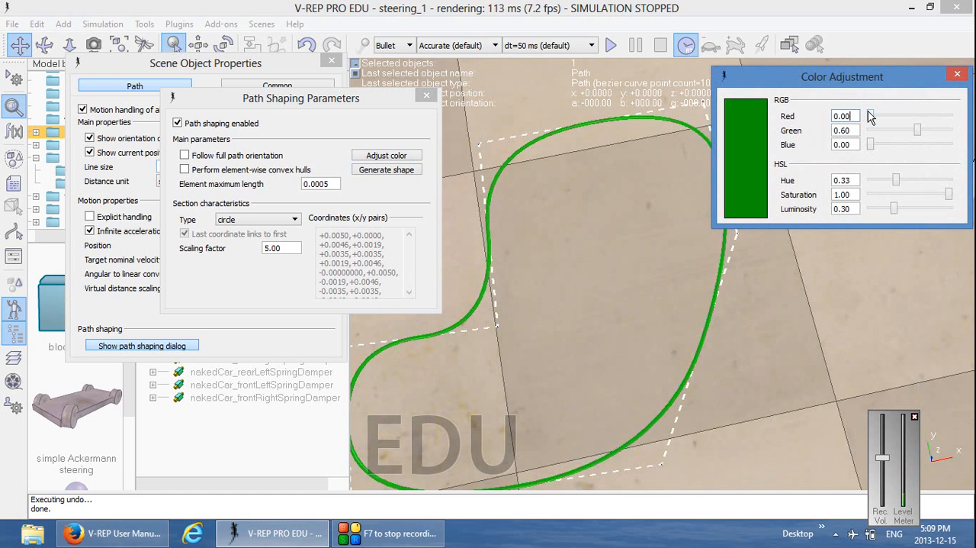
drag(919, 133, 865, 144)
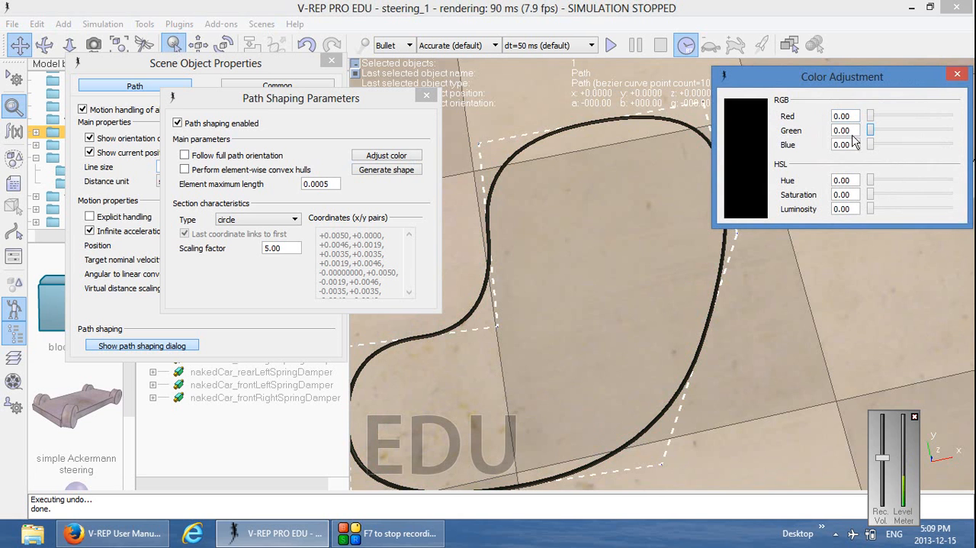
click(957, 73)
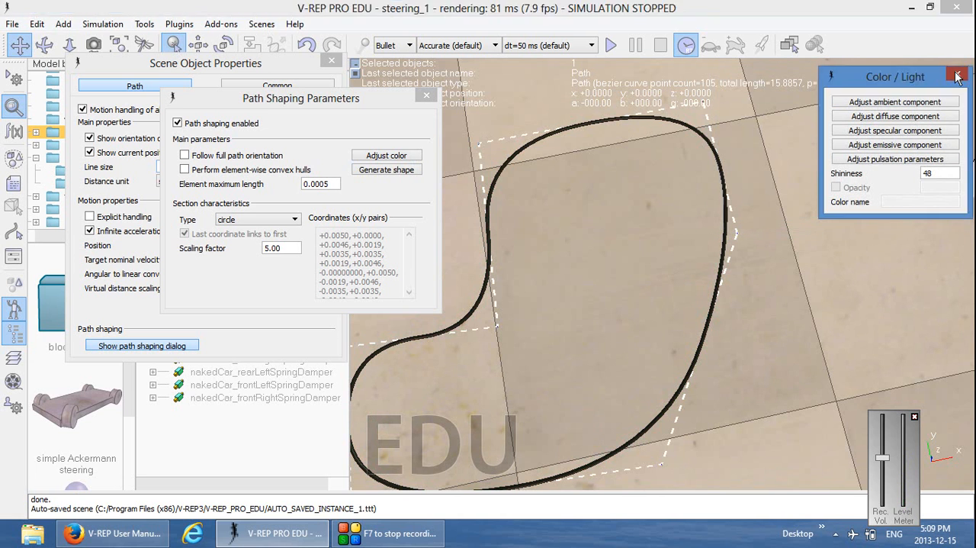
click(957, 73)
Examine the shaped path's circular cross-section up close and from a low angle
scroll(716, 321, up, 5)
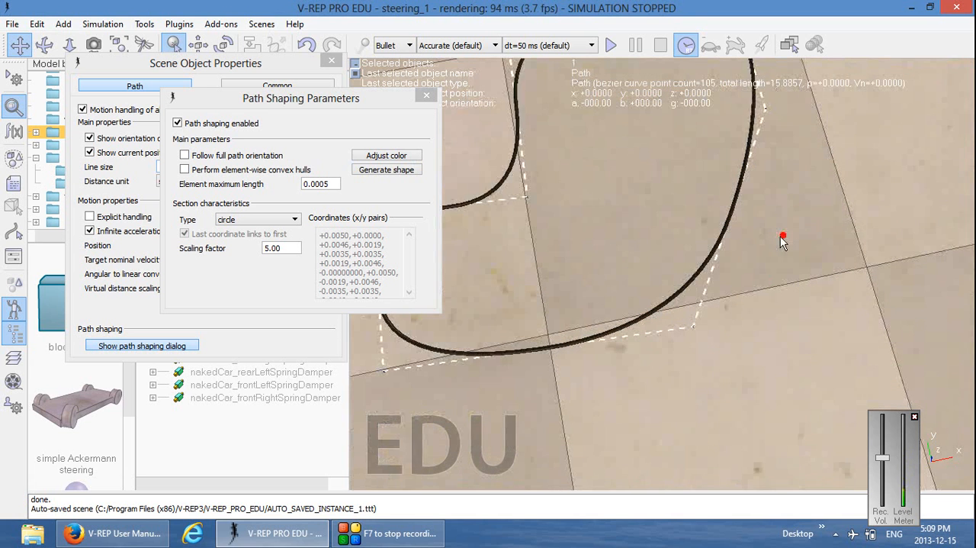
scroll(699, 261, down, 1)
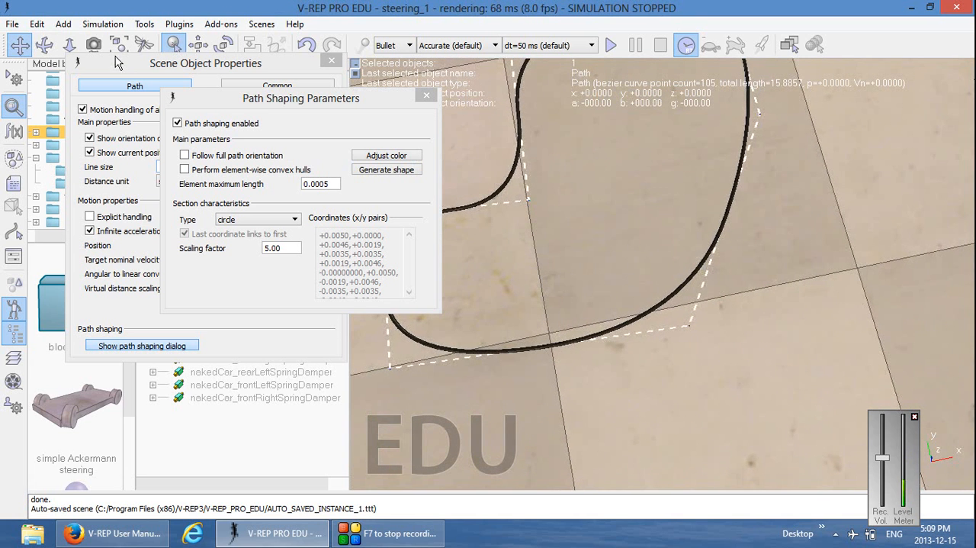
click(69, 45)
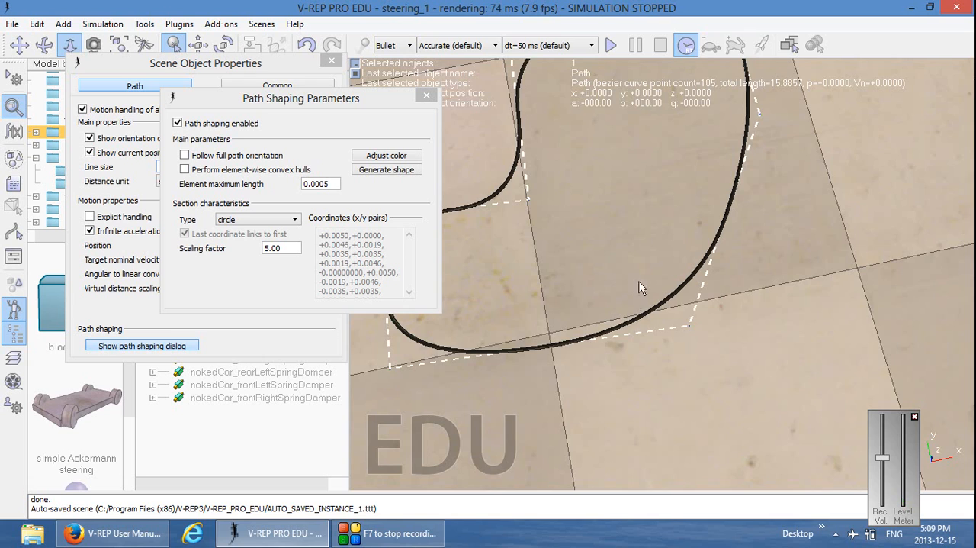
drag(639, 281, 667, 93)
drag(641, 331, 620, 482)
drag(652, 305, 641, 461)
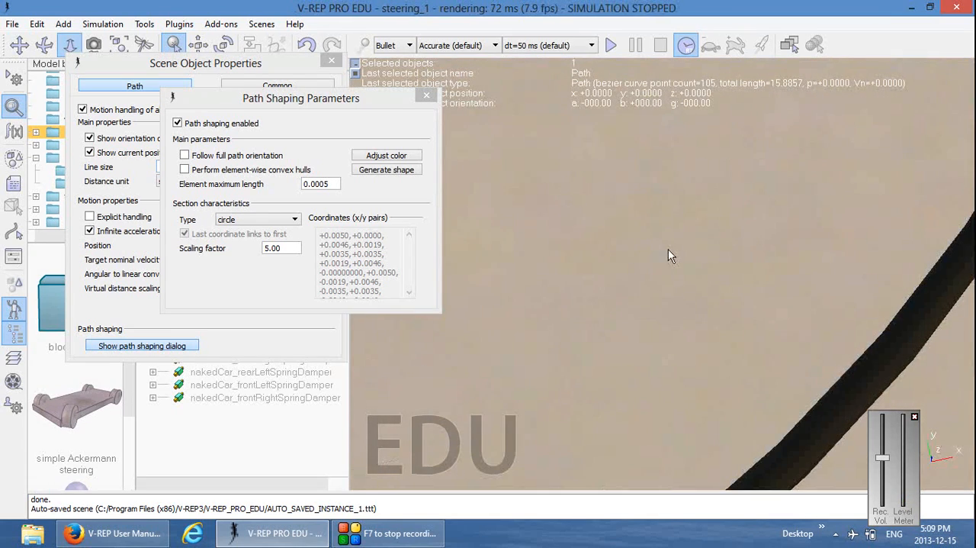
click(19, 46)
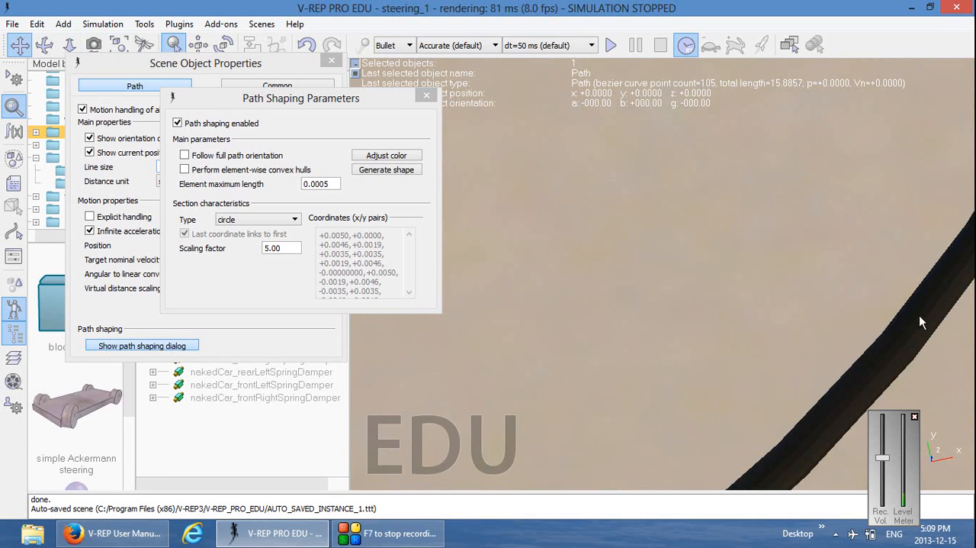
drag(919, 315, 782, 213)
scroll(773, 243, down, 2)
middle_drag(774, 242, 723, 264)
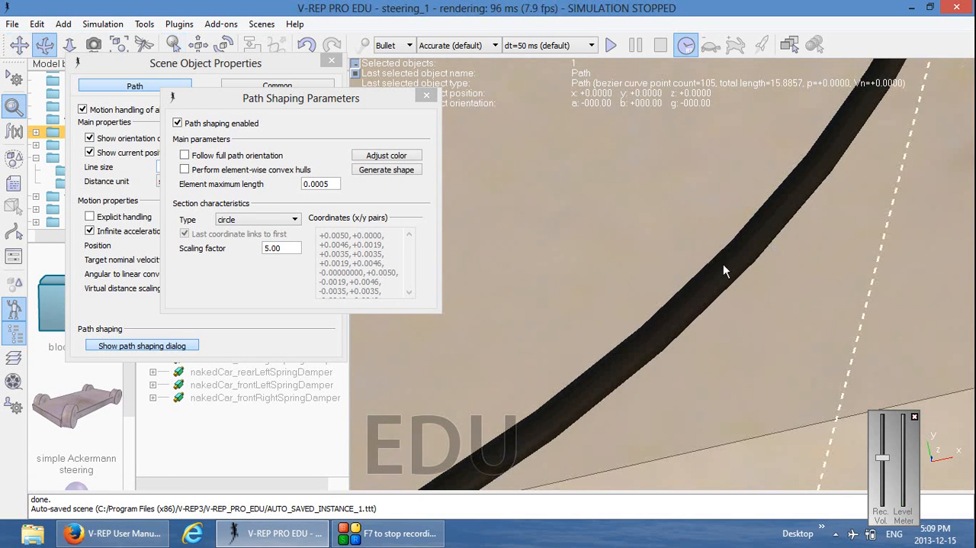
drag(751, 243, 768, 102)
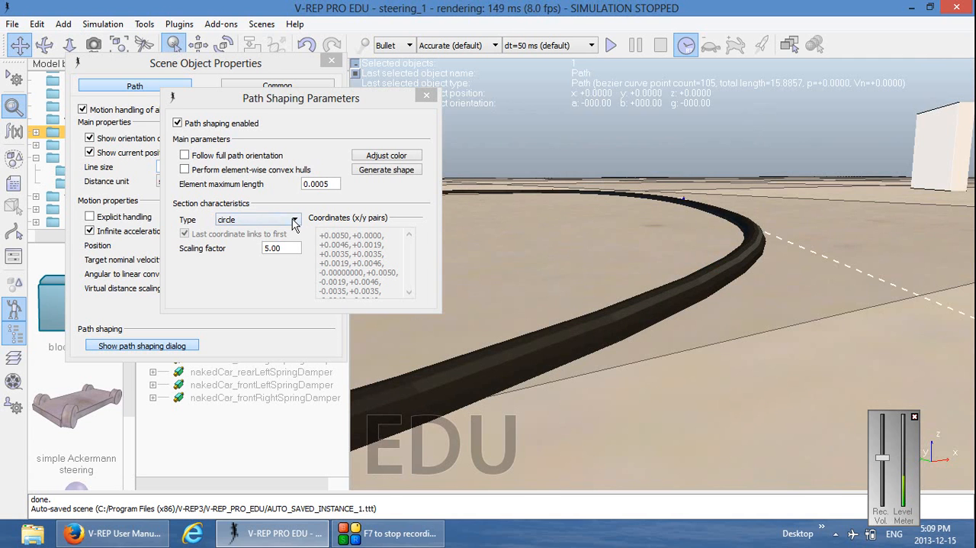
Try the square section type for the path shape, and set the type to horizontal segment
click(292, 219)
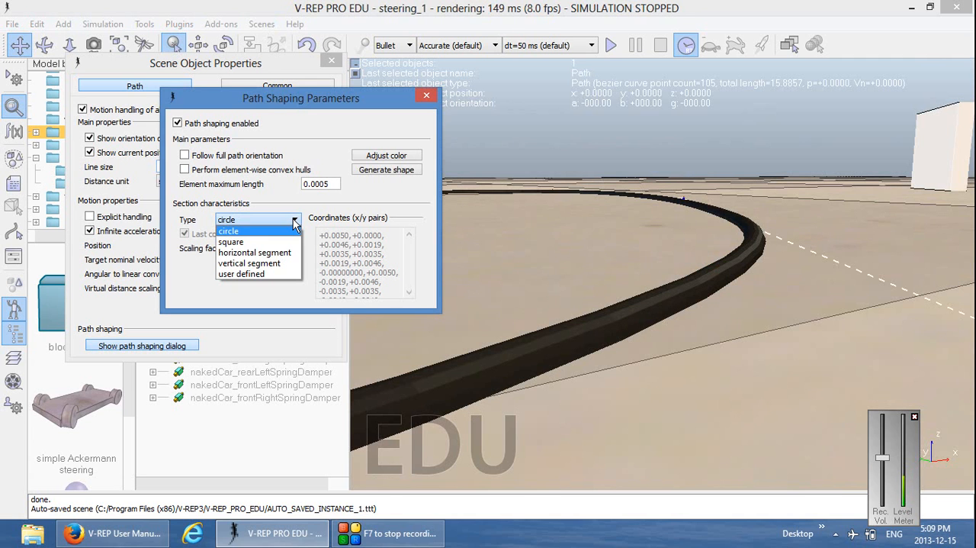
click(282, 256)
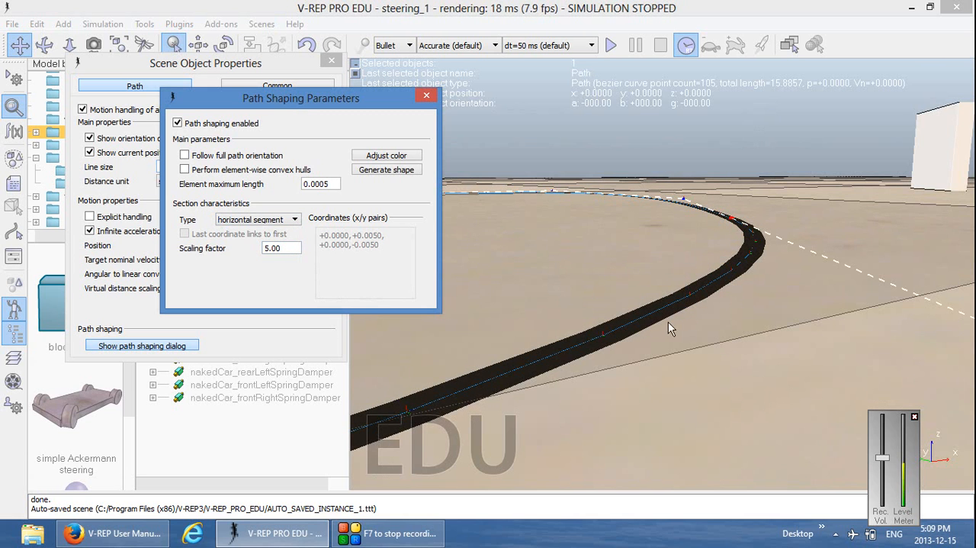
click(296, 220)
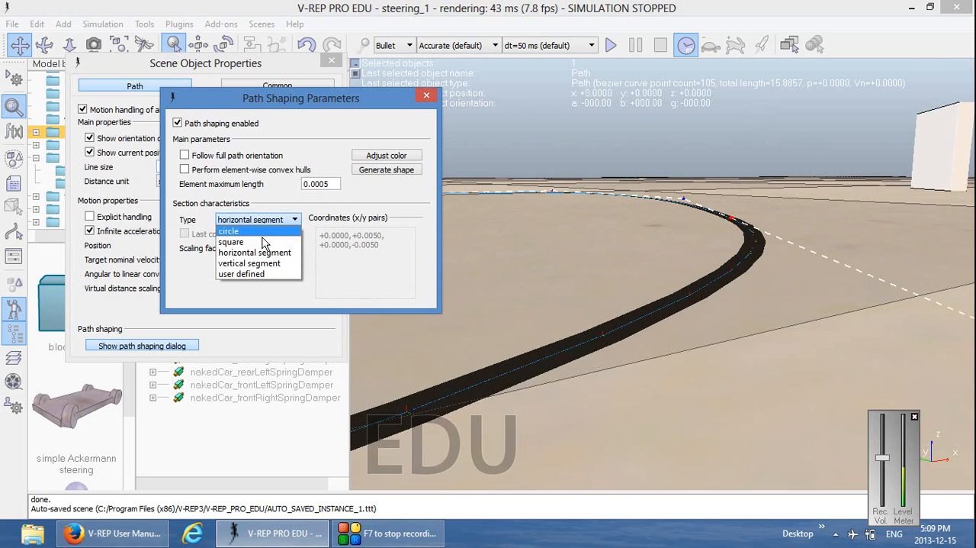
click(263, 242)
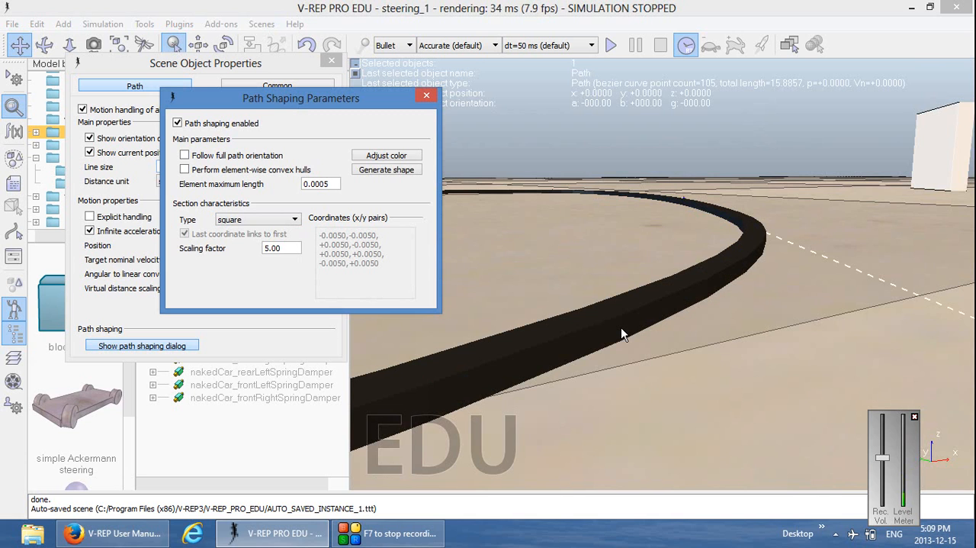
click(296, 220)
click(281, 251)
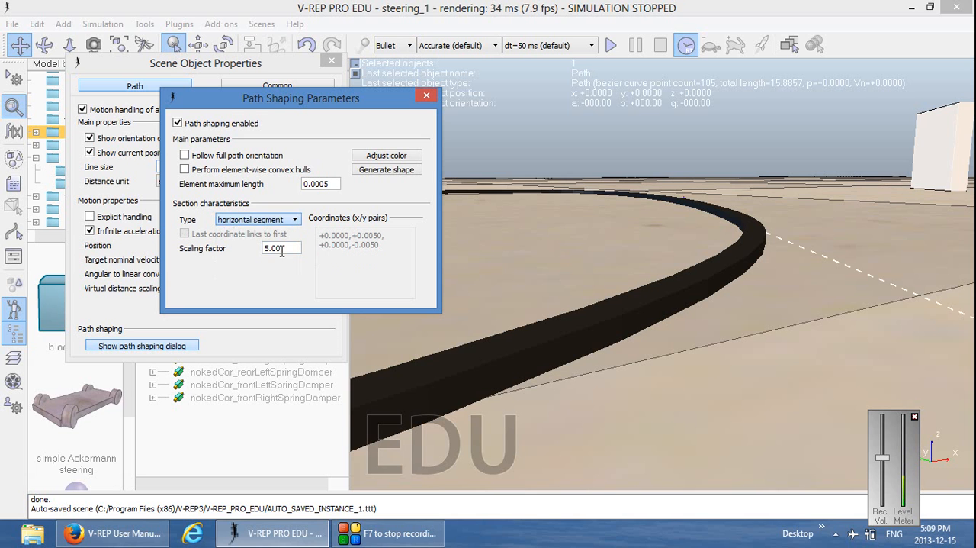
Try section scaling factors of 1.00 and 2.00 for the path shape, and set the factor back to 5.00
mouse_move(570, 270)
right_down()
mouse_move(563, 366)
mouse_move(567, 283)
right_up()
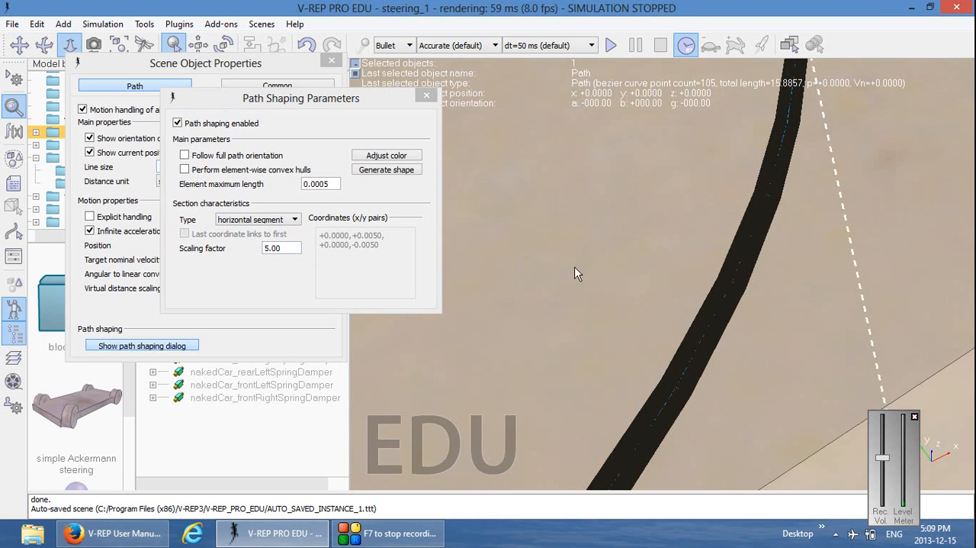
drag(575, 267, 577, 141)
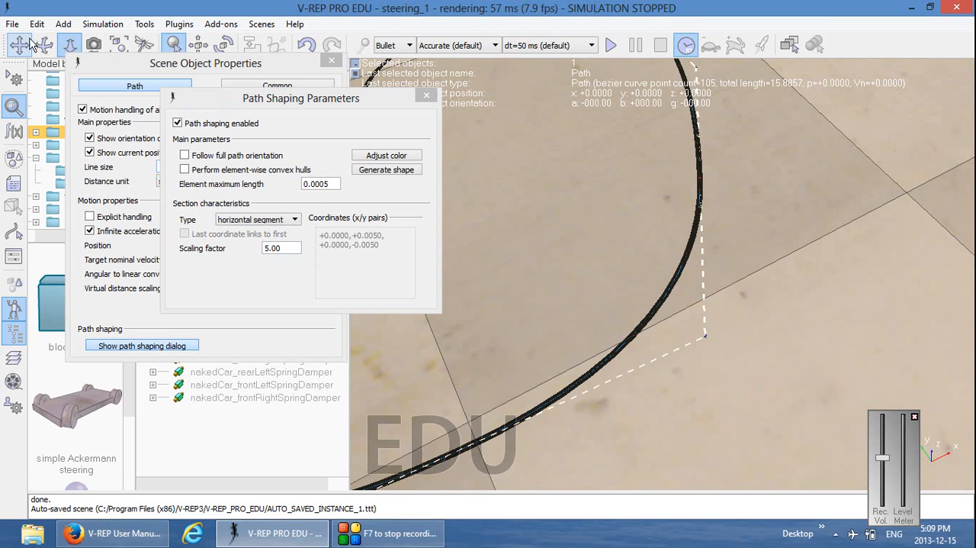
click(29, 44)
drag(577, 267, 641, 292)
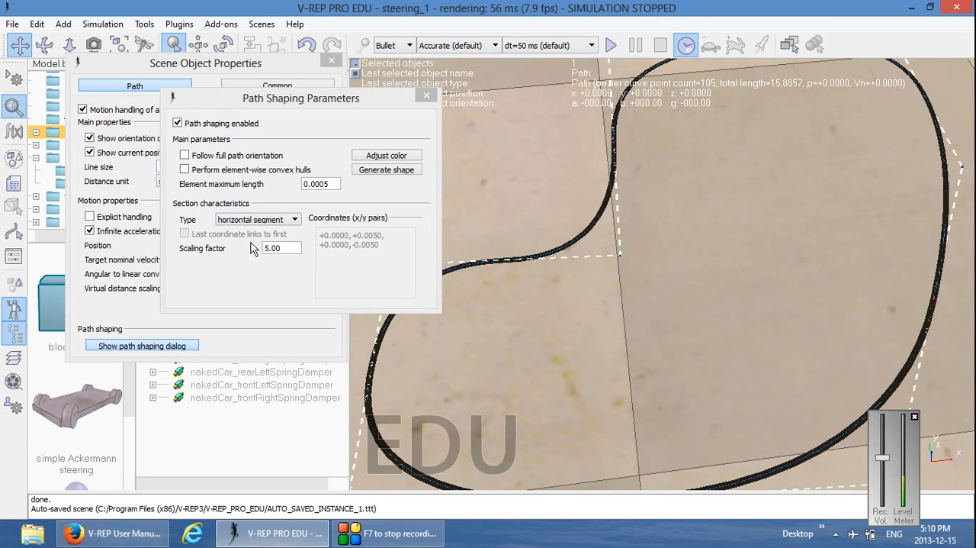
drag(290, 248, 258, 245)
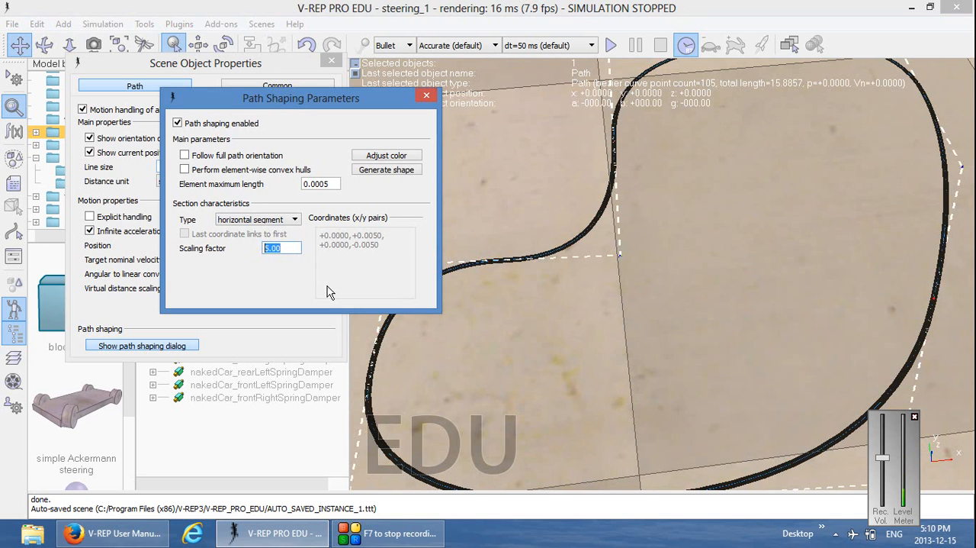
text(1.00)
key(Return)
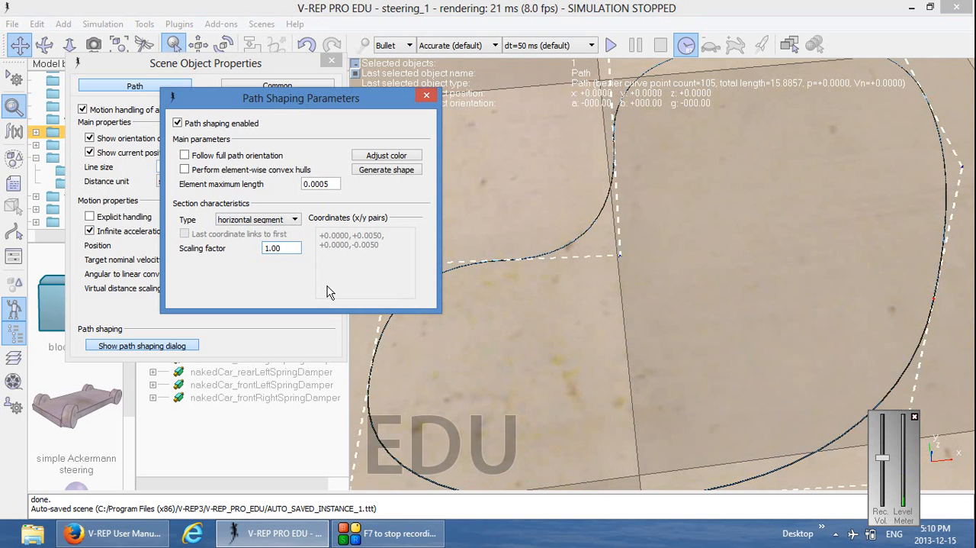
key(BackSpace)
text(2)
key(Return)
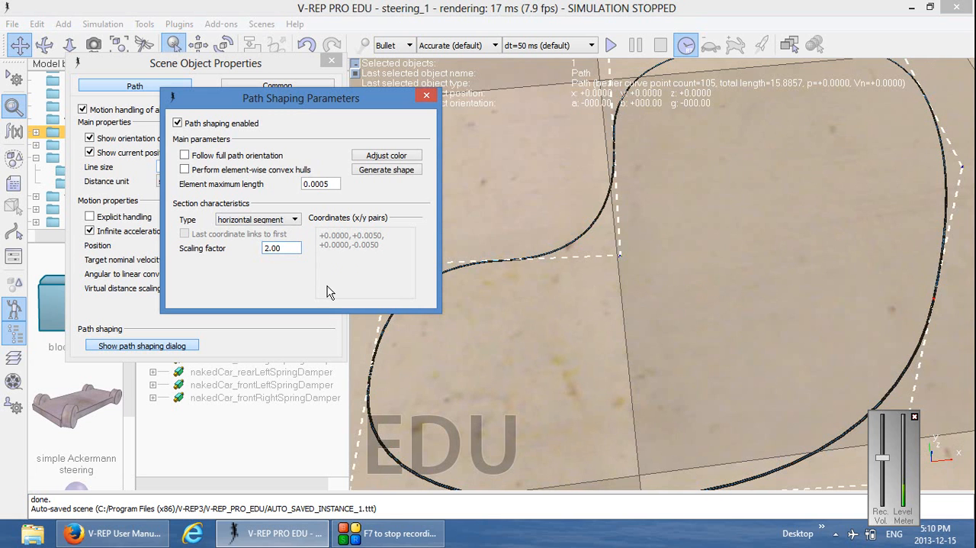
key(BackSpace)
text(5)
key(Return)
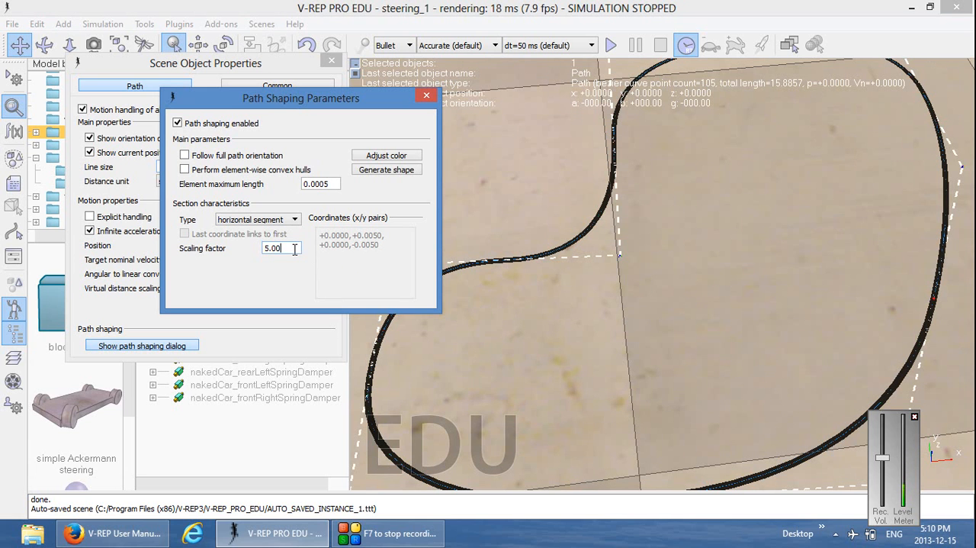
Close the path shaping parameters and reposition the Path's Scene Object Properties dialog
click(428, 97)
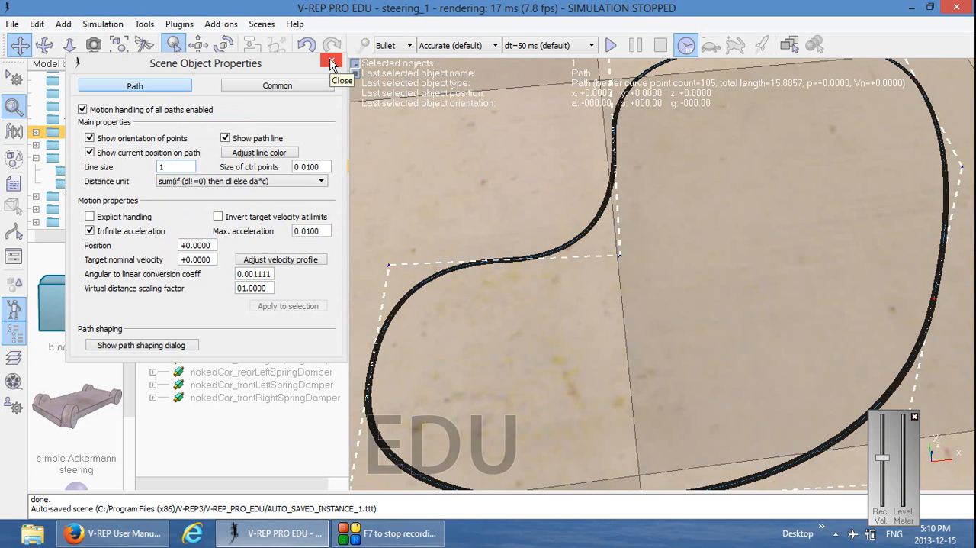
drag(260, 64, 284, 69)
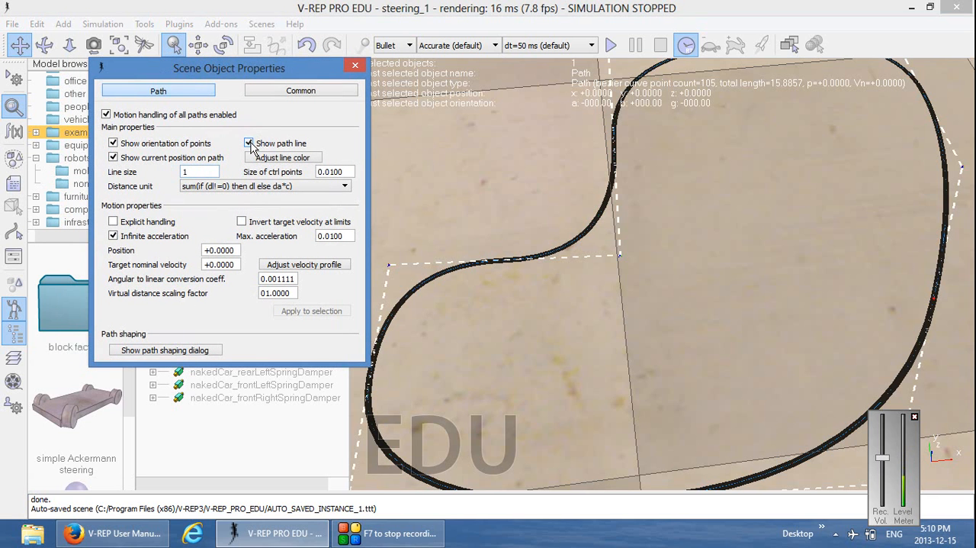
Turn off the path line display for the Path and close its Scene Object Properties dialog
click(249, 143)
click(249, 144)
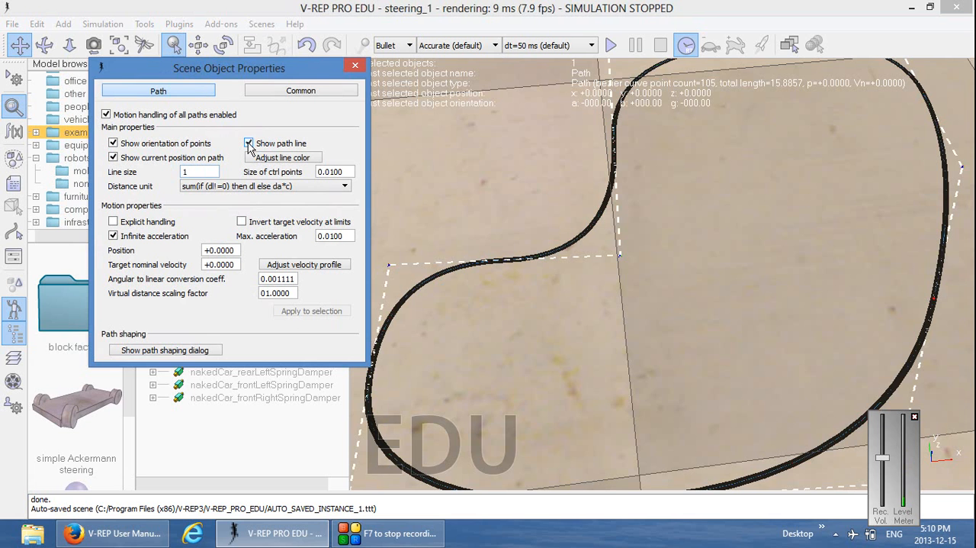
drag(389, 386, 595, 339)
scroll(596, 340, up, 3)
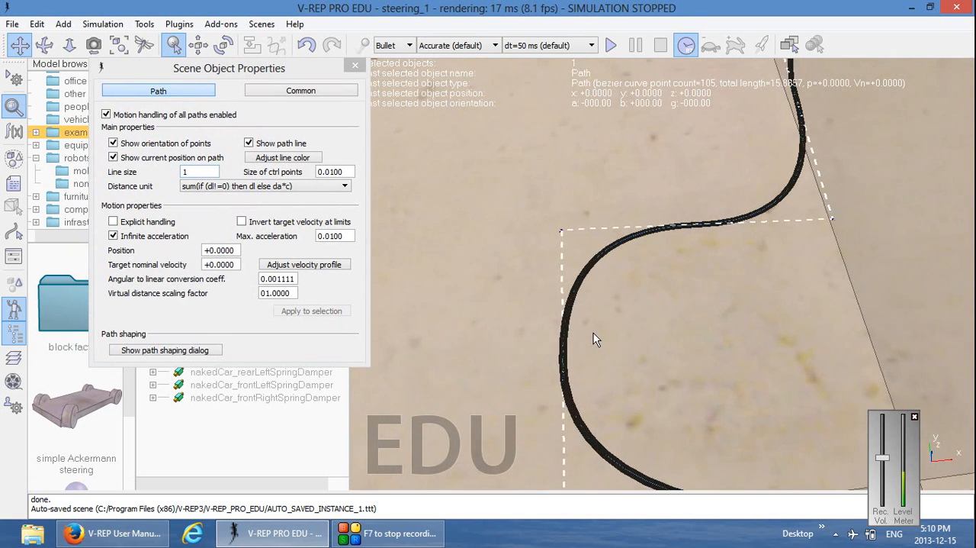
click(250, 144)
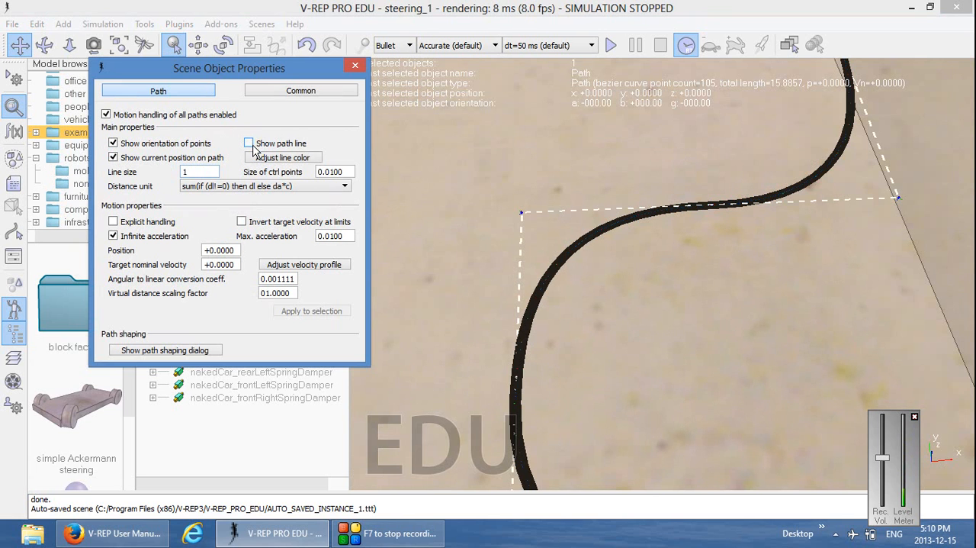
click(355, 68)
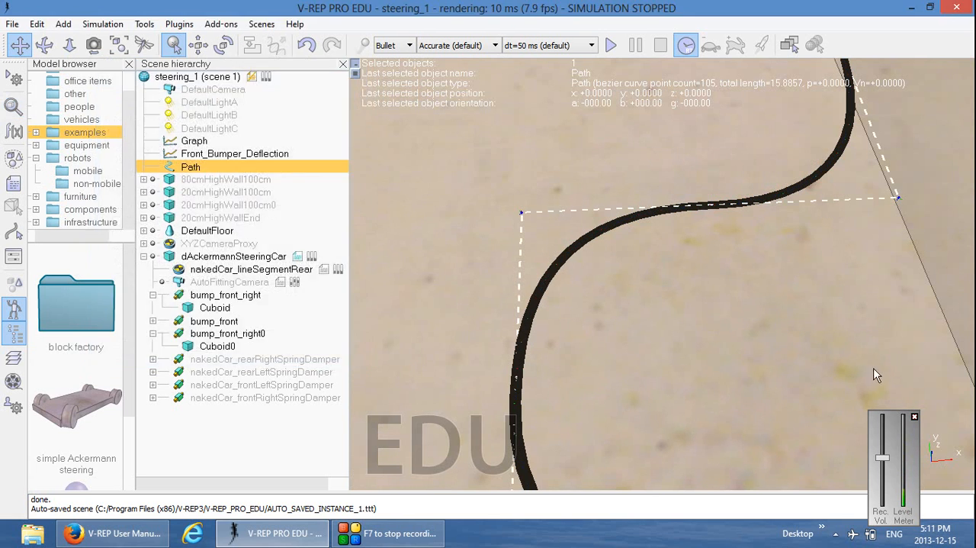
Move dAckermannSteeringCar onto the black track's curve, at about X -4.88 and Y +2.00, and close the position dialog
drag(826, 323, 635, 340)
scroll(639, 342, down, 4)
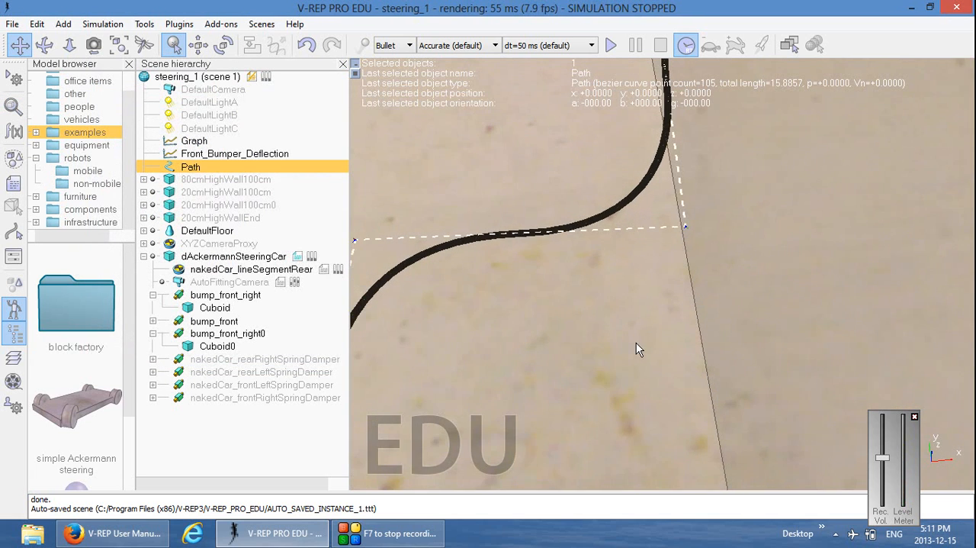
scroll(641, 343, down, 6)
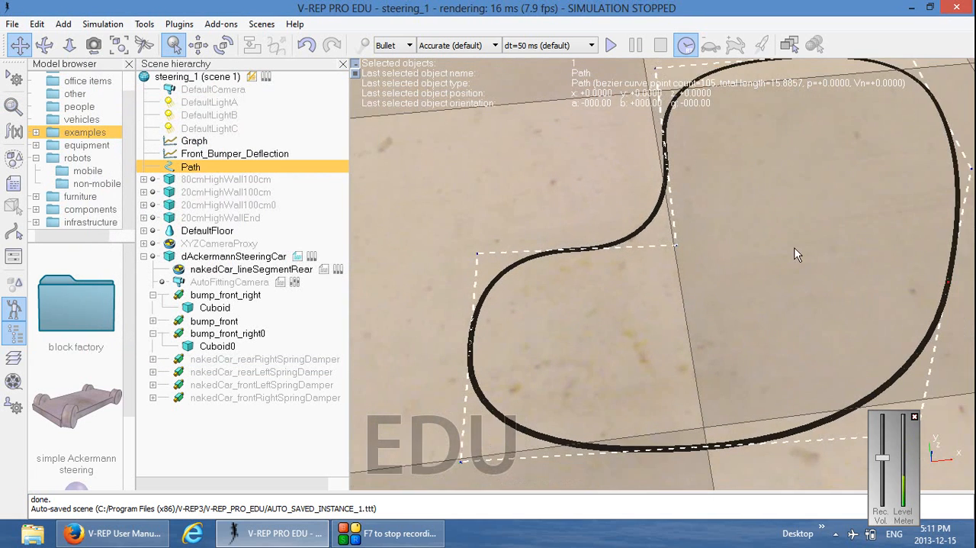
drag(766, 256, 681, 280)
scroll(680, 280, down, 4)
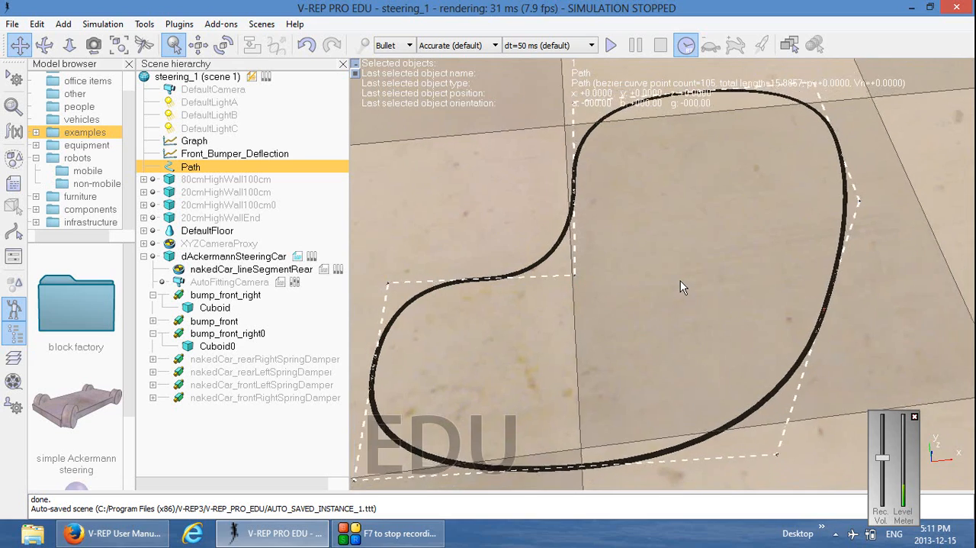
scroll(841, 289, up, 6)
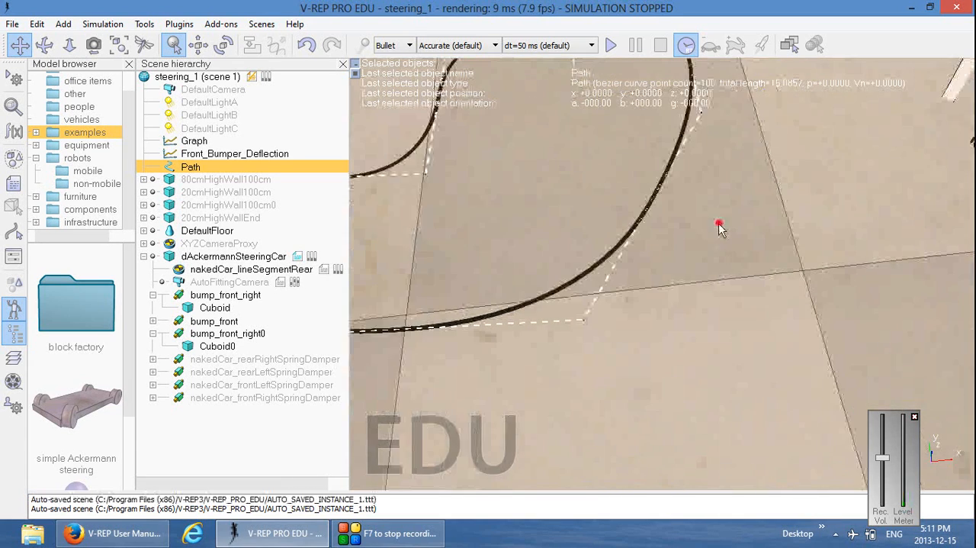
scroll(754, 206, down, 3)
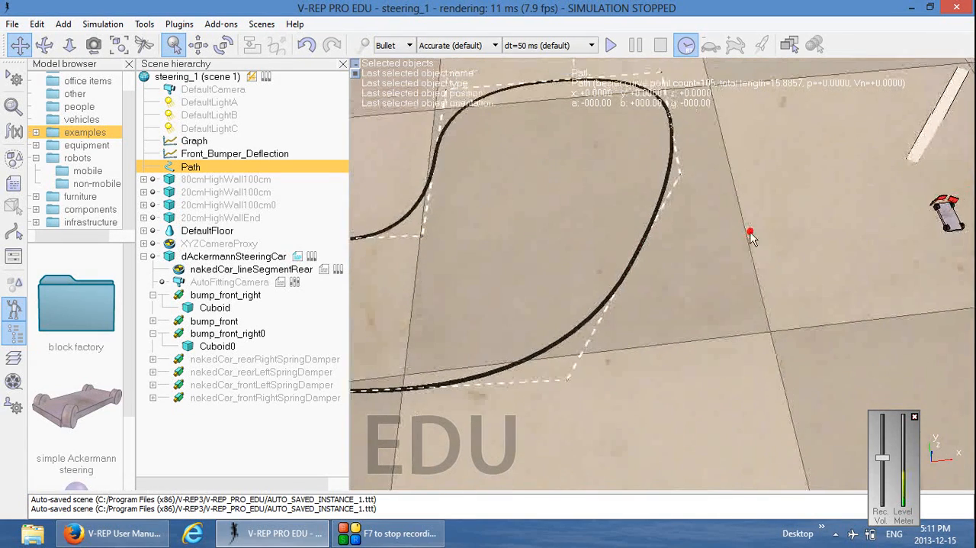
click(143, 256)
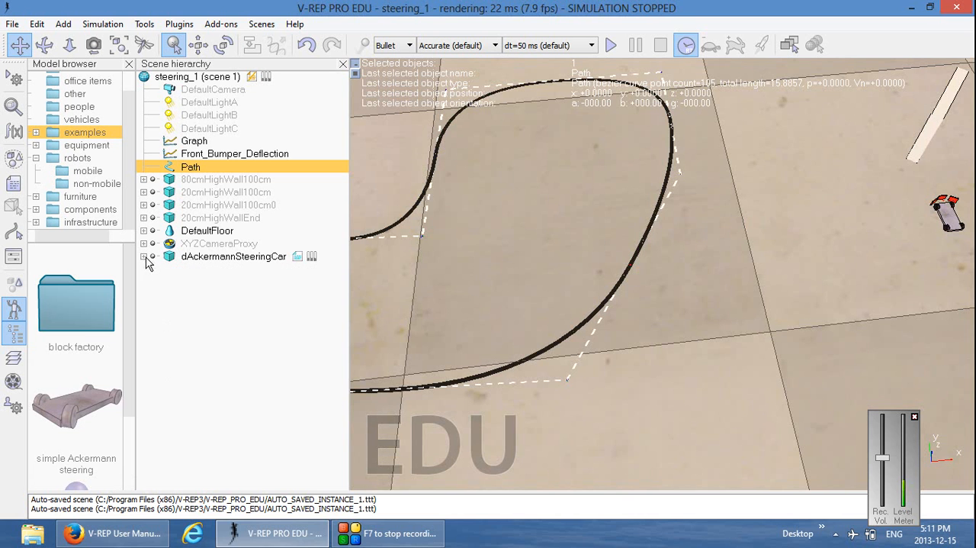
click(212, 257)
click(200, 44)
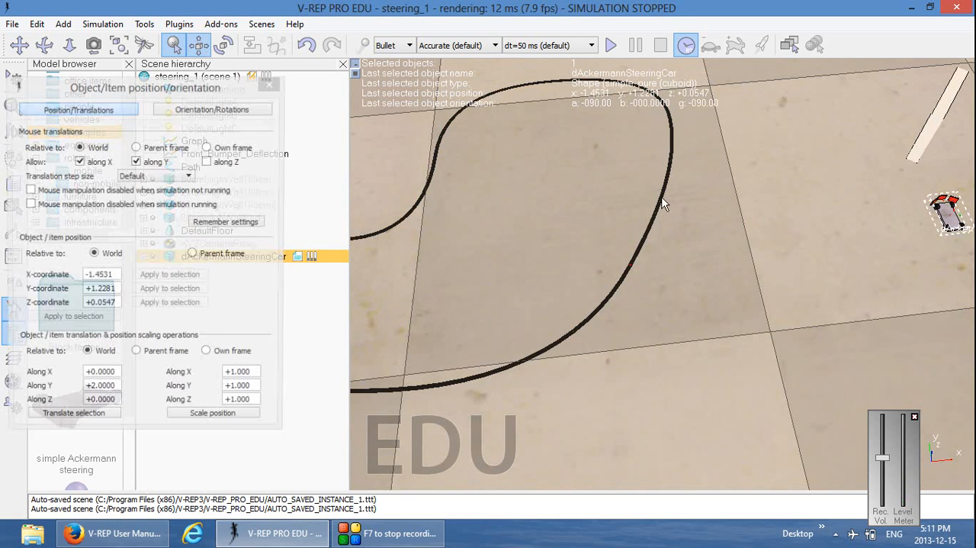
drag(948, 212, 673, 197)
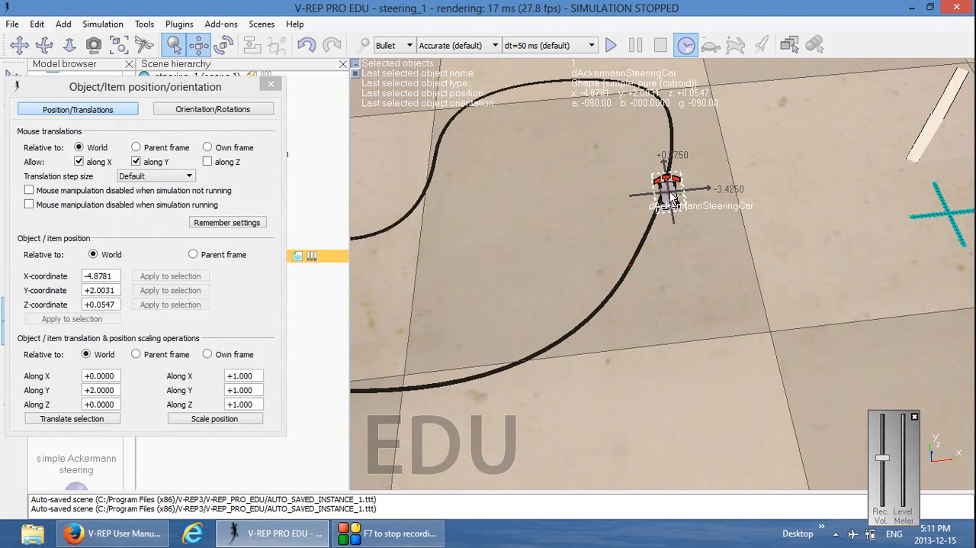
click(271, 84)
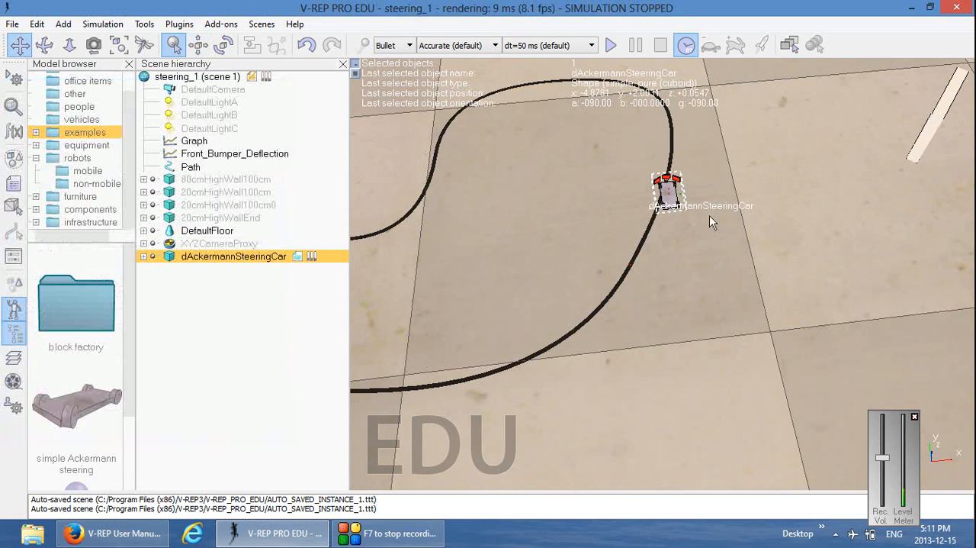
Review the available vision sensor types and read their description in the V-REP User Manual in Firefox, then return to V-REP
mouse_move(660, 259)
mouse_down()
mouse_move(677, 305)
mouse_move(697, 318)
mouse_up()
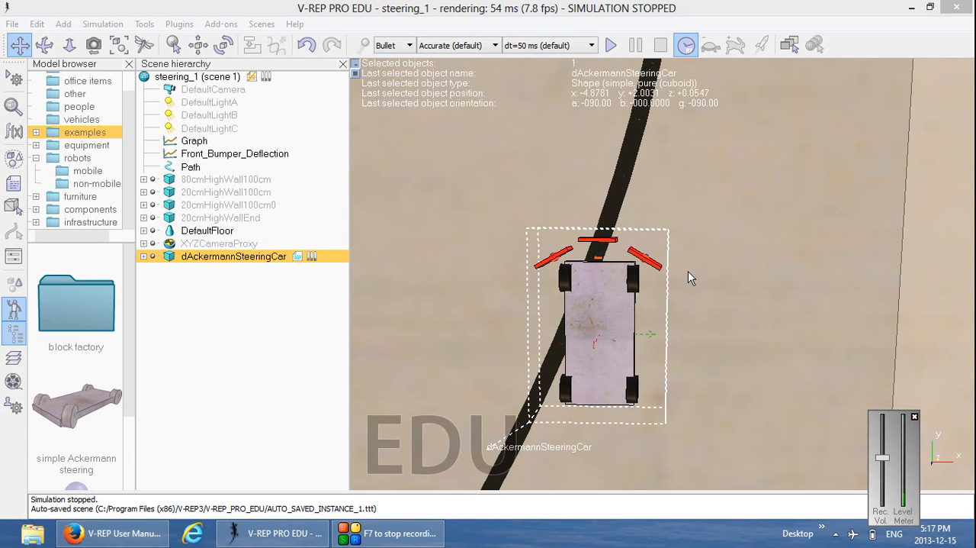
right_click(393, 161)
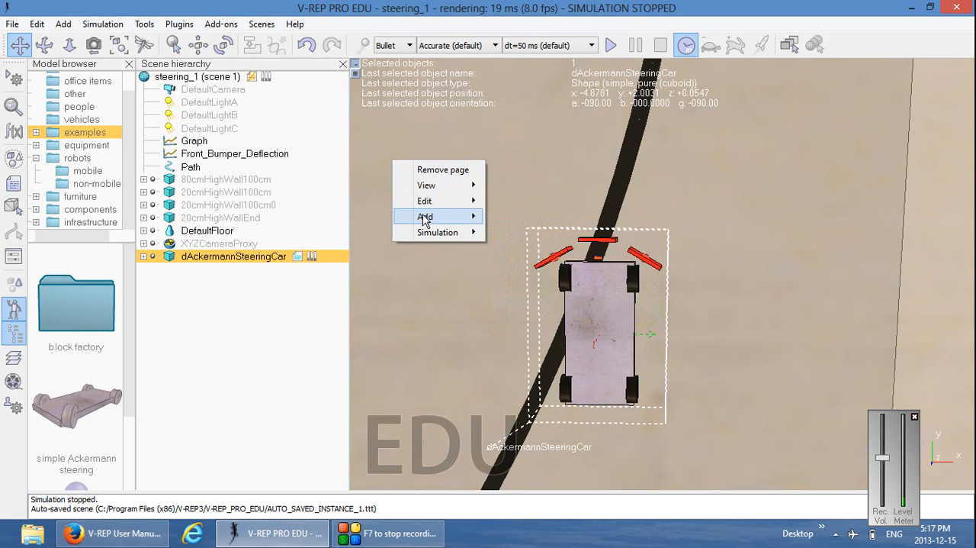
mouse_move(430, 216)
mouse_move(633, 366)
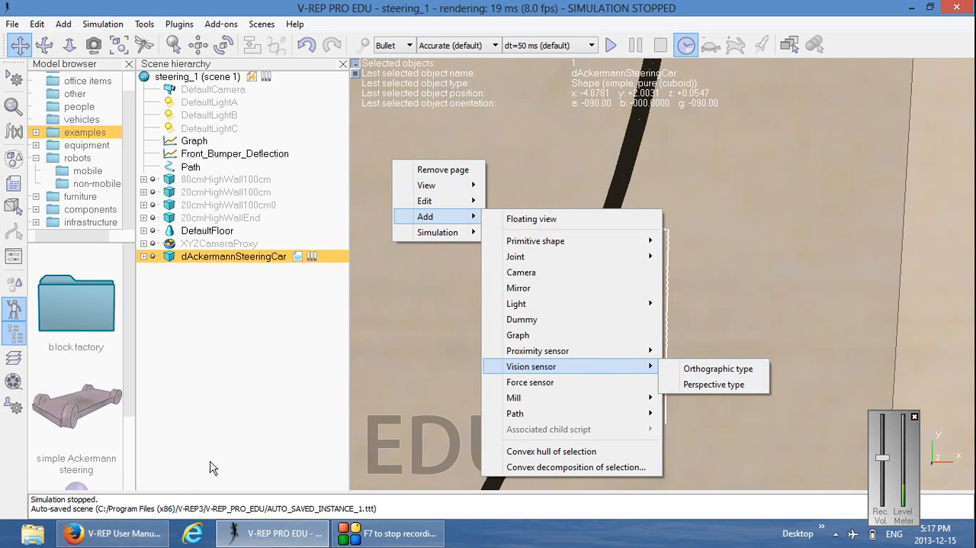
click(126, 533)
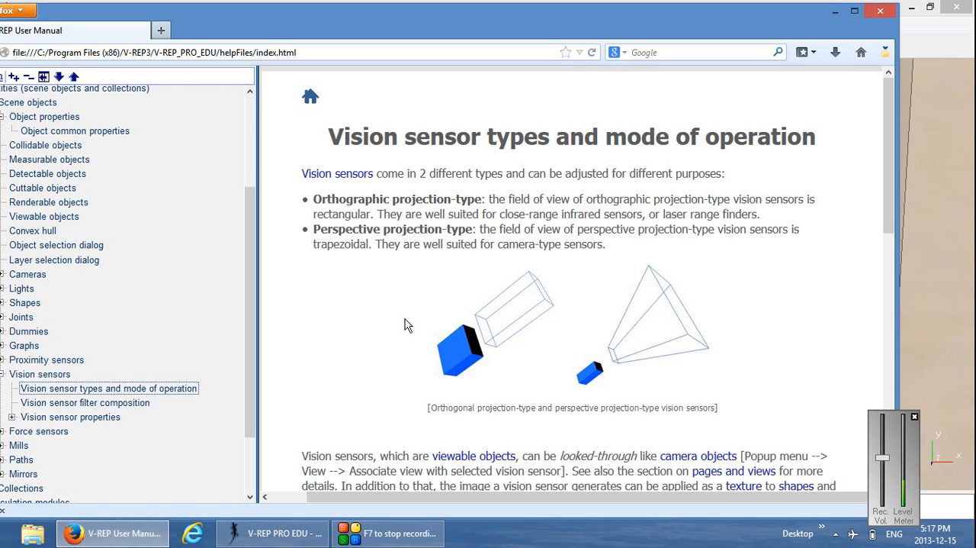
click(836, 13)
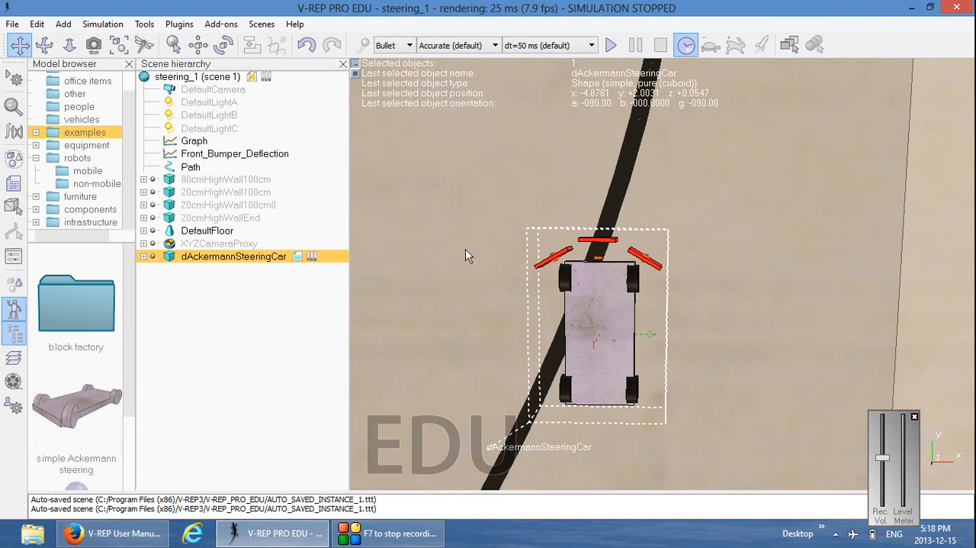
Add an orthographic-type vision sensor to the scene
right_click(435, 215)
mouse_move(476, 273)
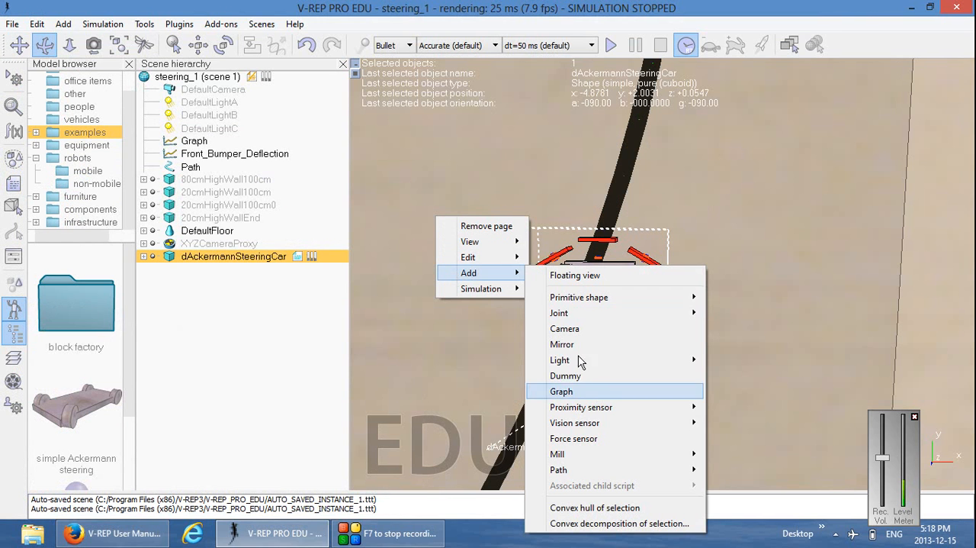
mouse_move(610, 423)
click(763, 429)
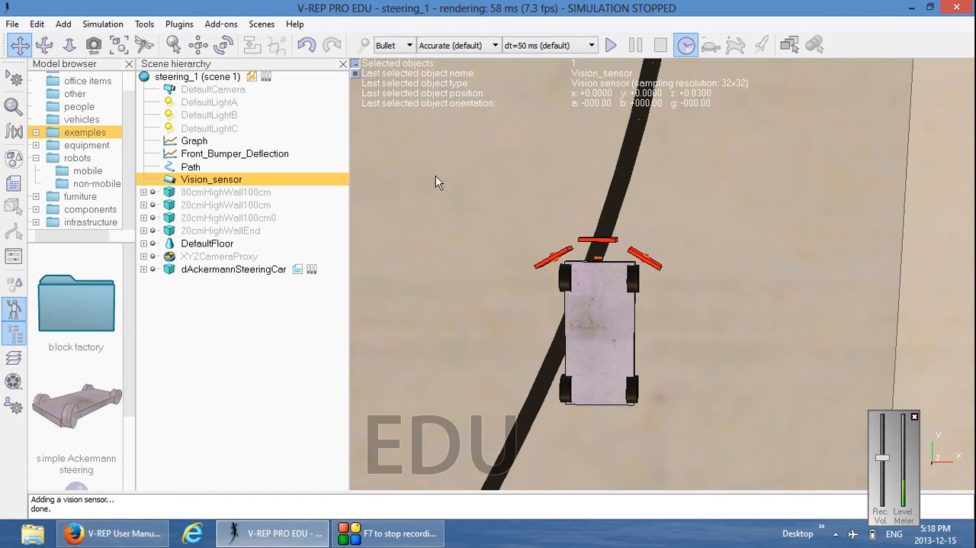
Apply dAckermannSteeringCar's position (X -4.8781, Y +2.0031, Z +0.0547) to Vision_sensor as well, and close the position dialog
click(69, 45)
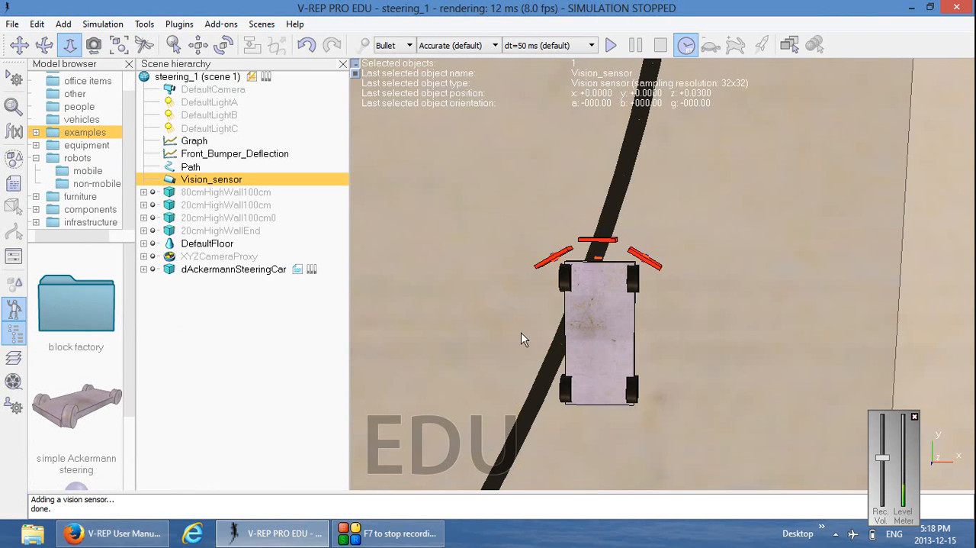
scroll(532, 218, down, 5)
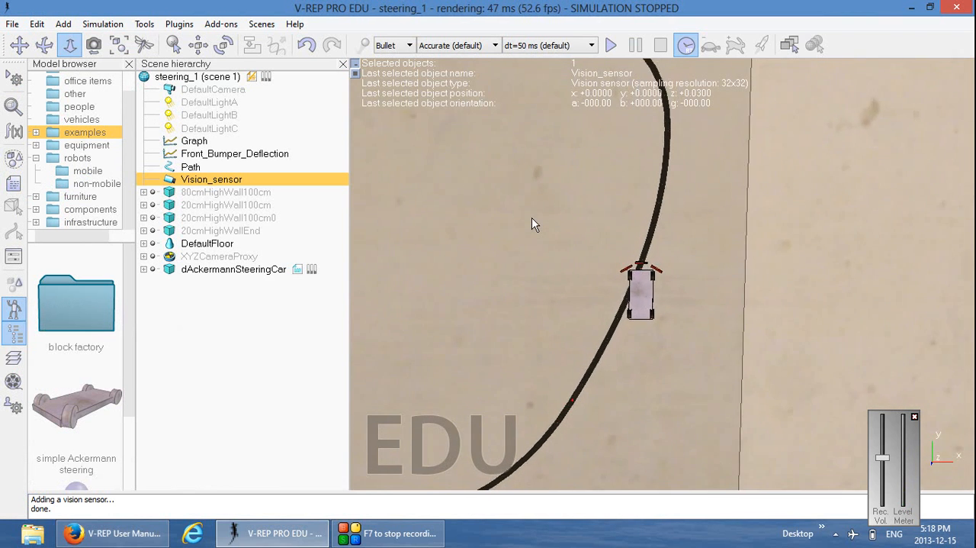
scroll(531, 218, down, 10)
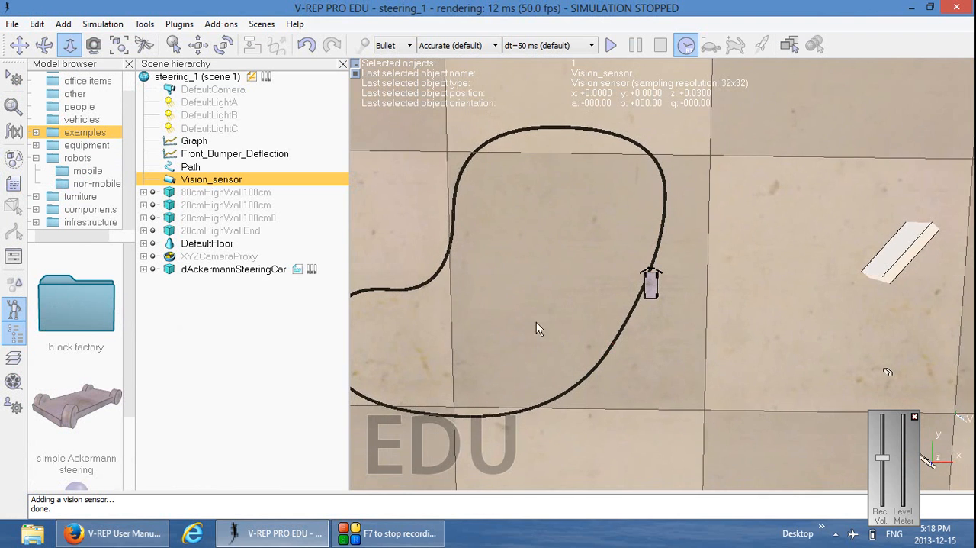
scroll(563, 403, up, 8)
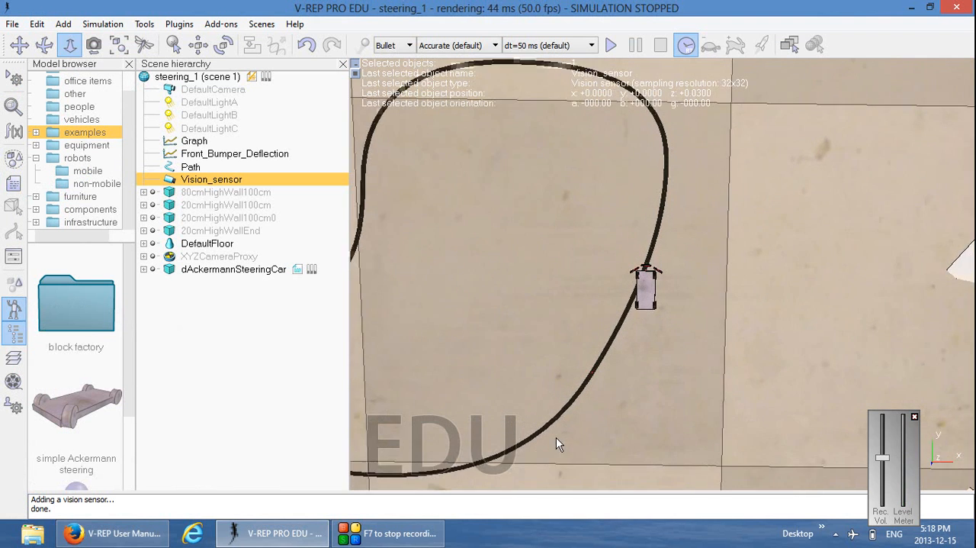
scroll(556, 438, up, 8)
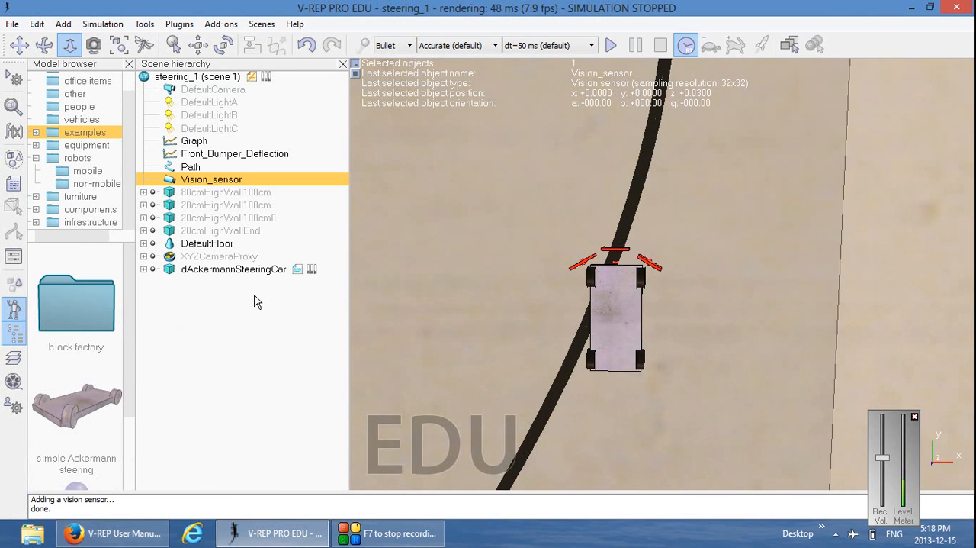
ctrl+click(258, 272)
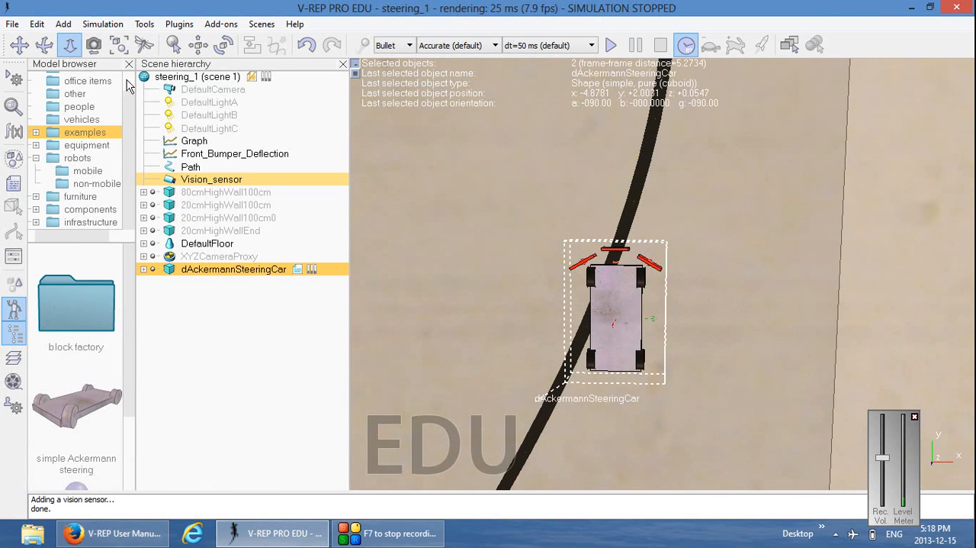
click(198, 45)
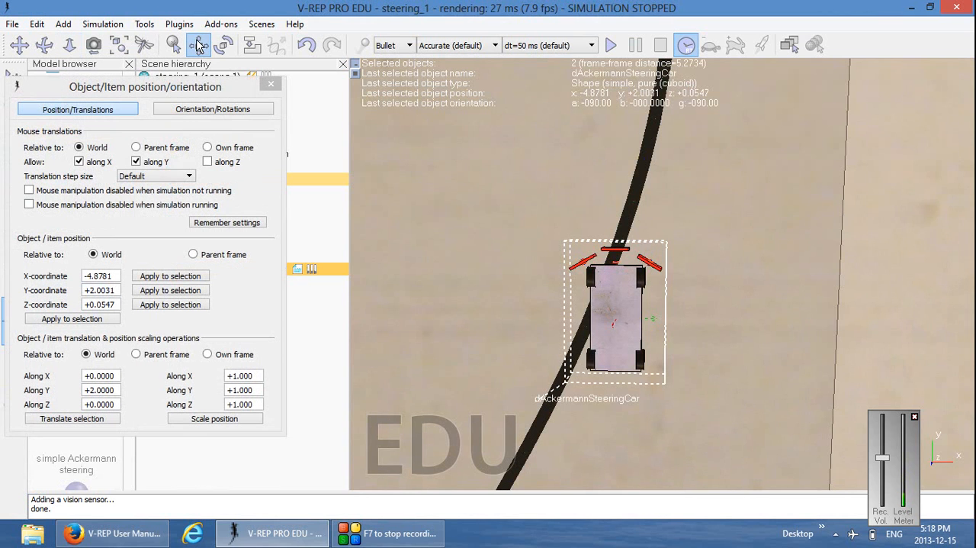
click(181, 279)
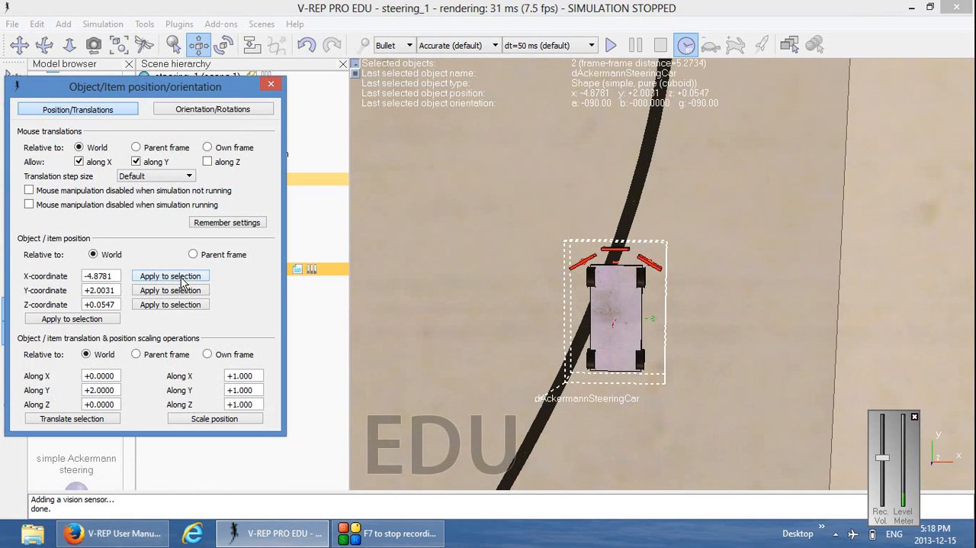
click(183, 290)
click(183, 309)
click(271, 85)
Select Vision_sensor and examine its placement and viewing direction on the car from a low side angle
click(246, 181)
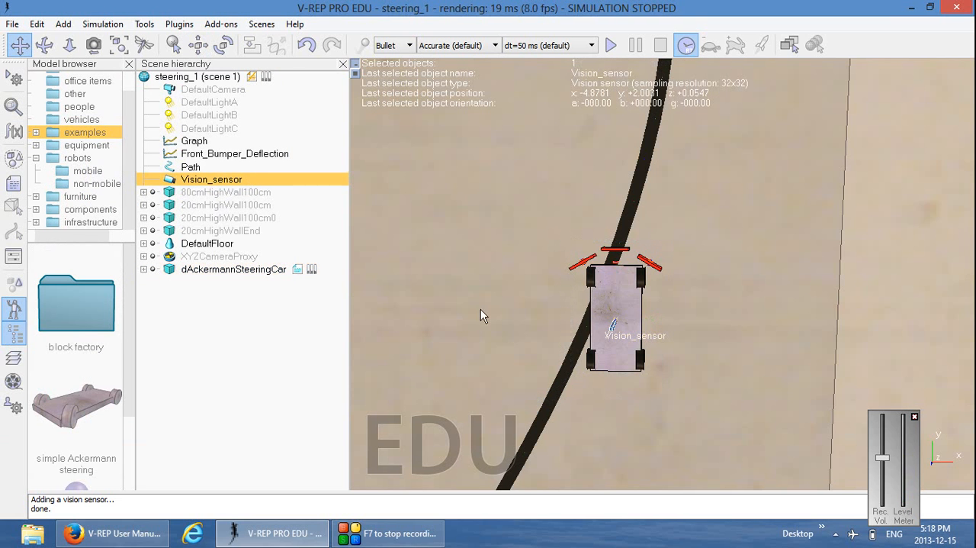
mouse_move(543, 348)
middle_down()
mouse_move(561, 338)
mouse_move(490, 337)
mouse_move(556, 339)
middle_up()
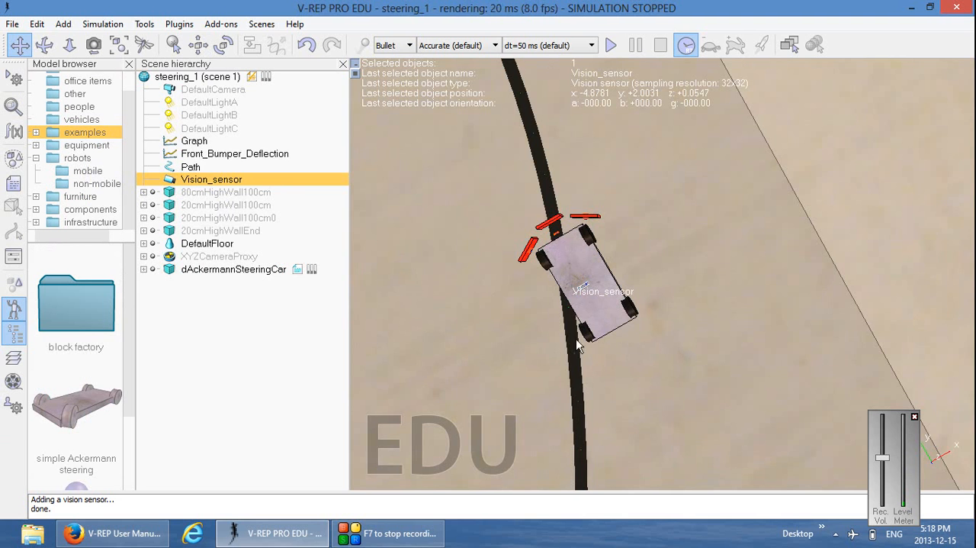
drag(576, 338, 639, 363)
middle_drag(639, 369, 648, 167)
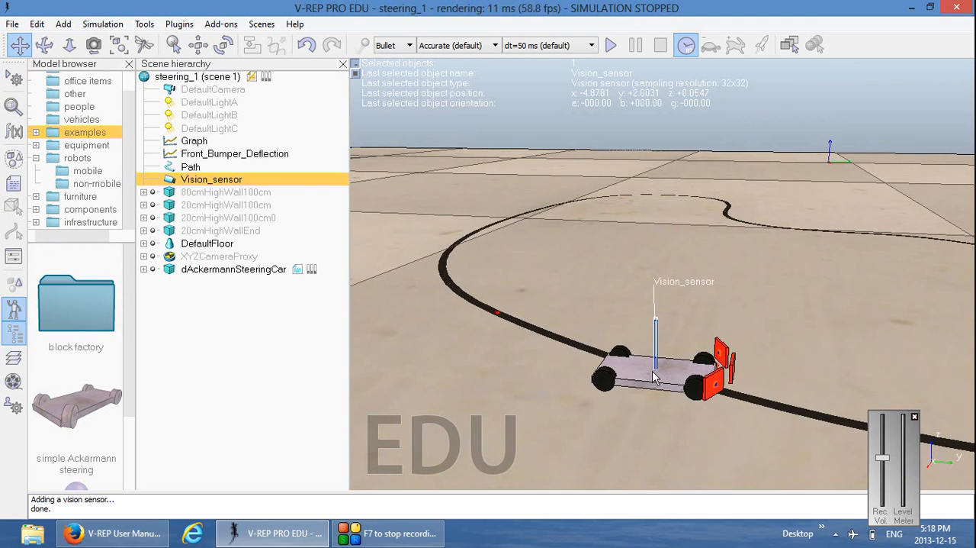
drag(652, 371, 654, 373)
scroll(655, 379, up, 5)
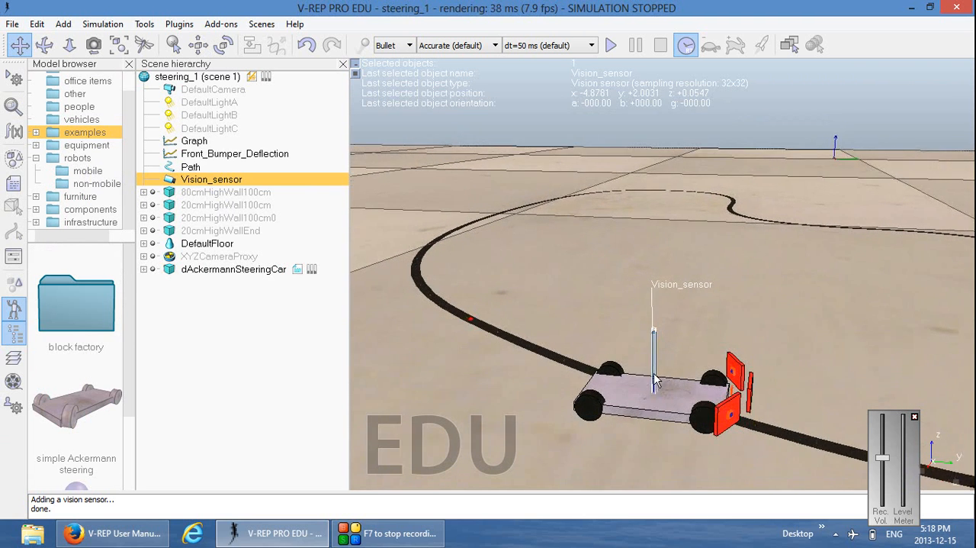
drag(689, 345, 662, 313)
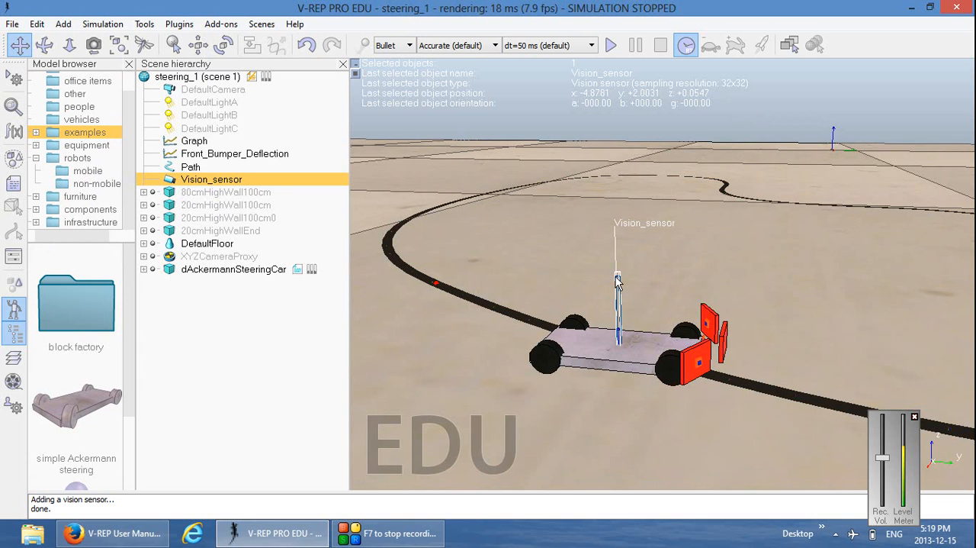
Clear the selection and add an empty floating view over the upper part of the 3D scene
click(701, 256)
double_click(200, 77)
click(239, 329)
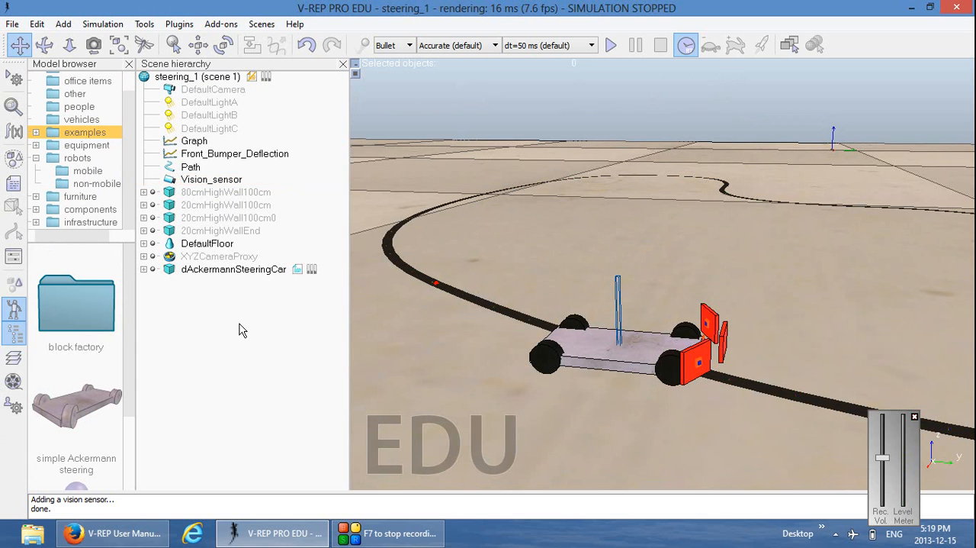
right_click(545, 264)
mouse_move(584, 321)
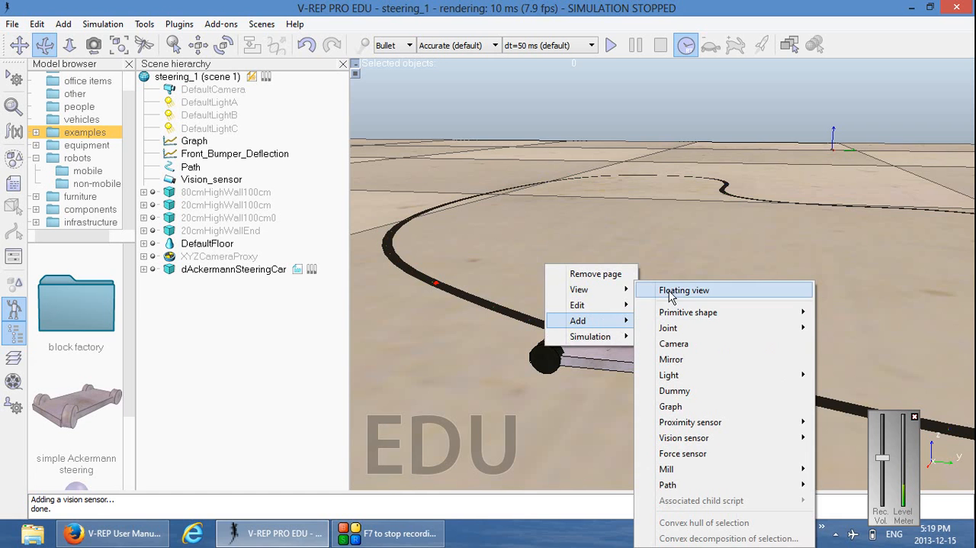
click(671, 294)
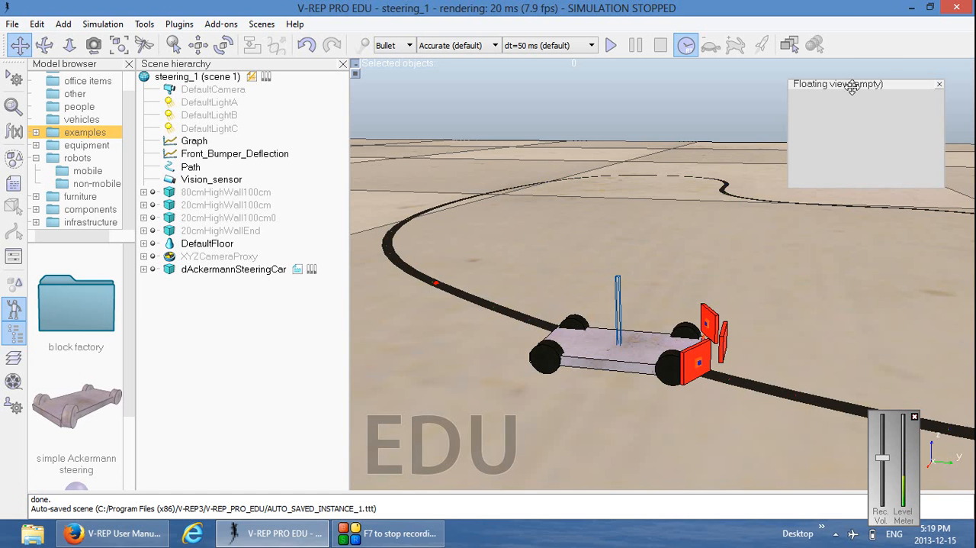
drag(859, 85, 833, 101)
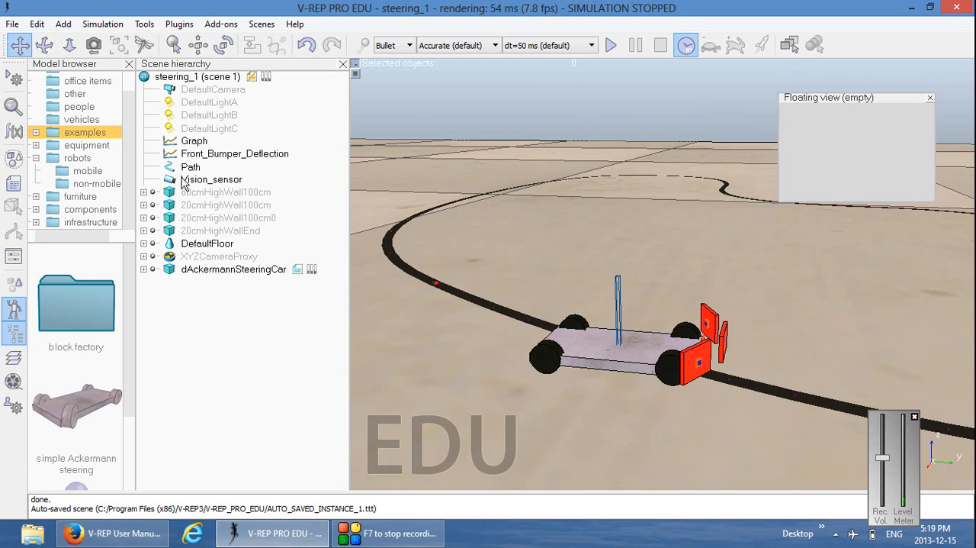
Associate the empty floating view with Vision_sensor and place the view just above its former spot
click(210, 182)
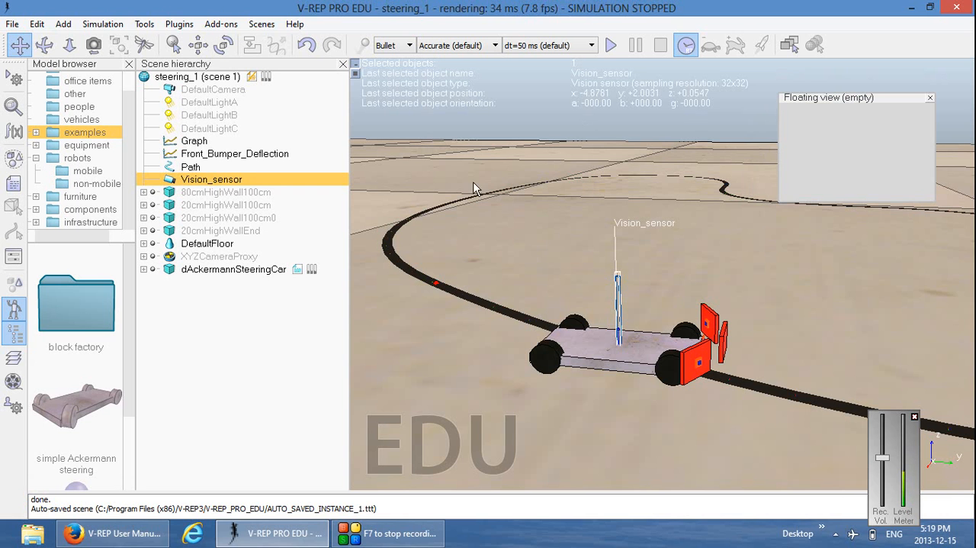
right_click(826, 123)
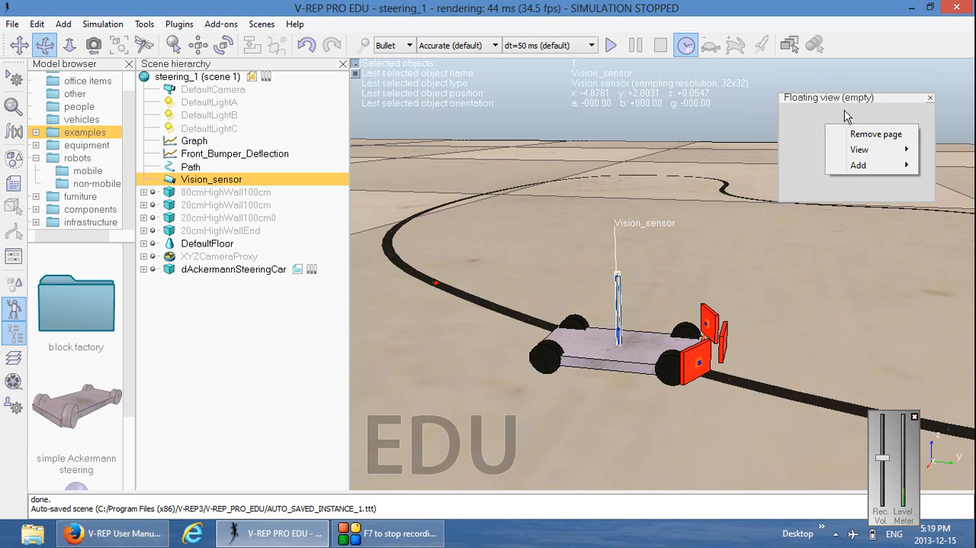
click(844, 111)
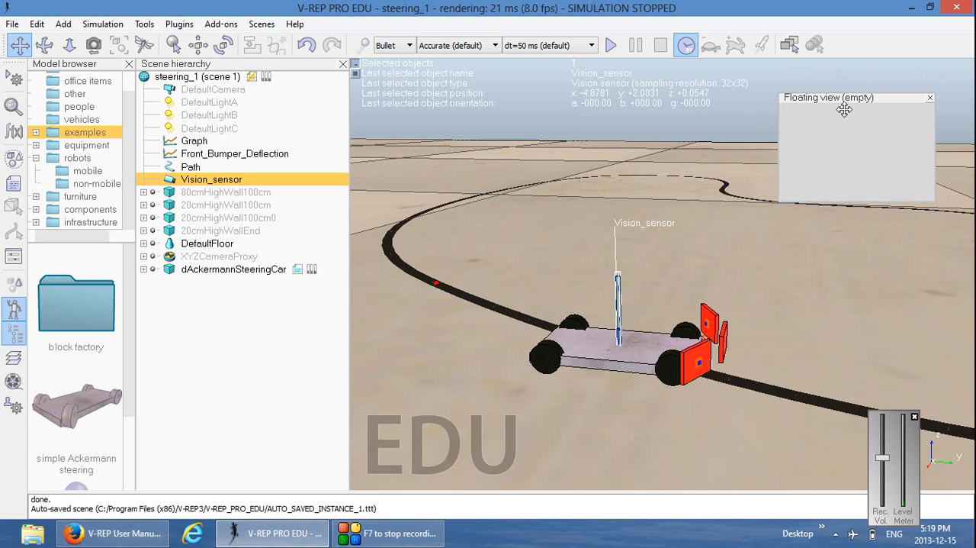
right_click(825, 143)
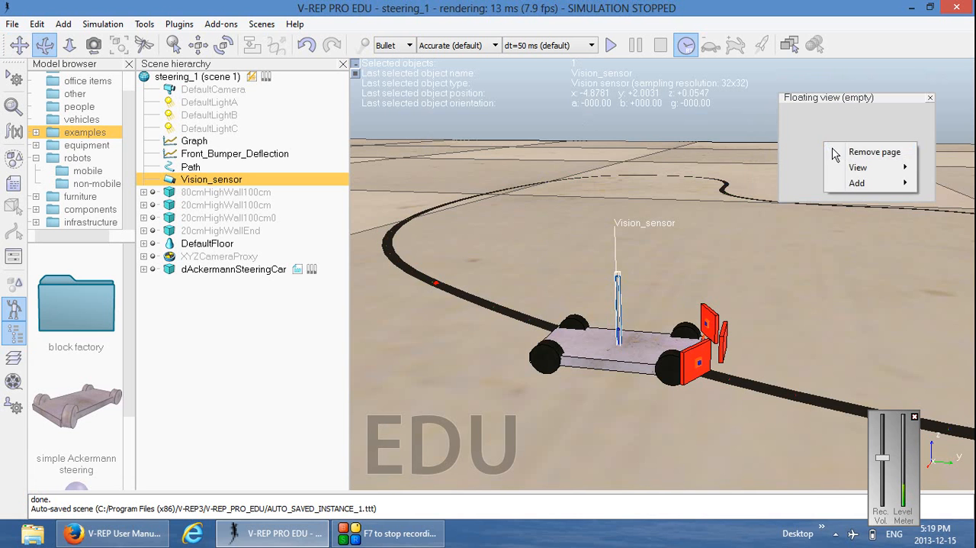
mouse_move(847, 169)
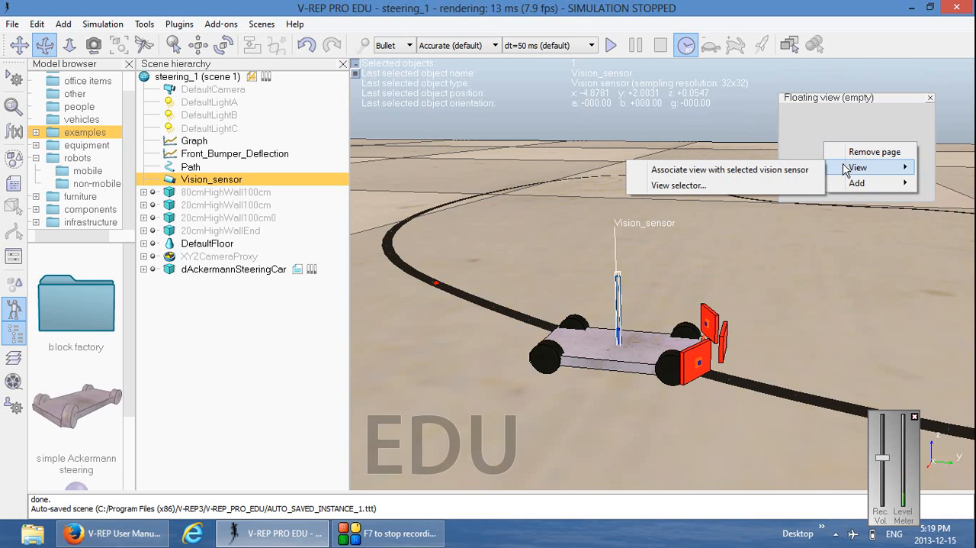
click(789, 172)
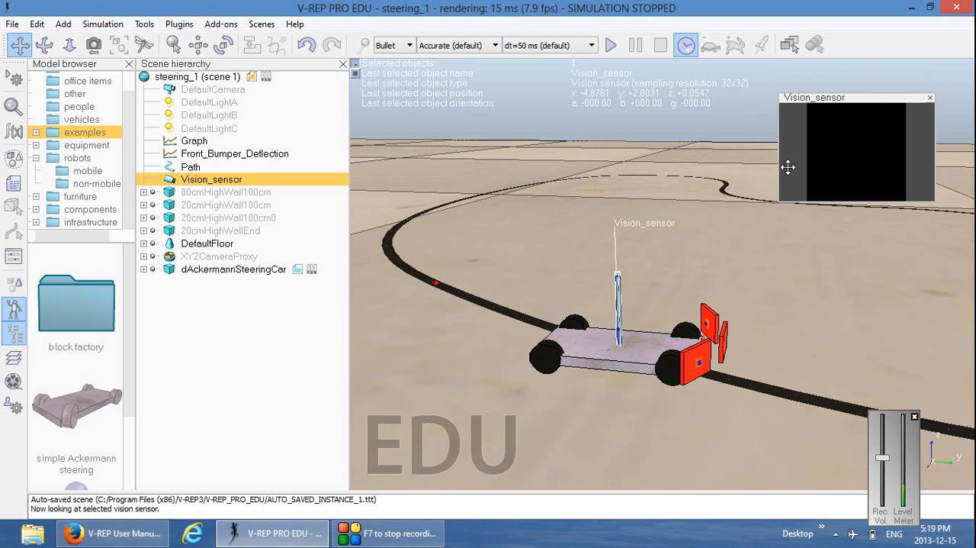
drag(833, 100, 837, 77)
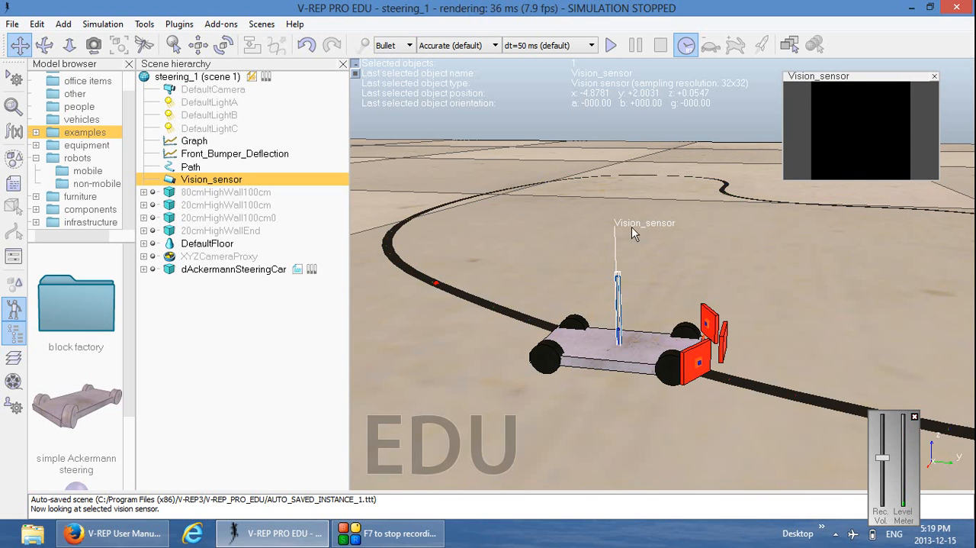
Run the simulation, pause it to examine Vision_sensor's behaviour and image up close, and stop it
click(611, 47)
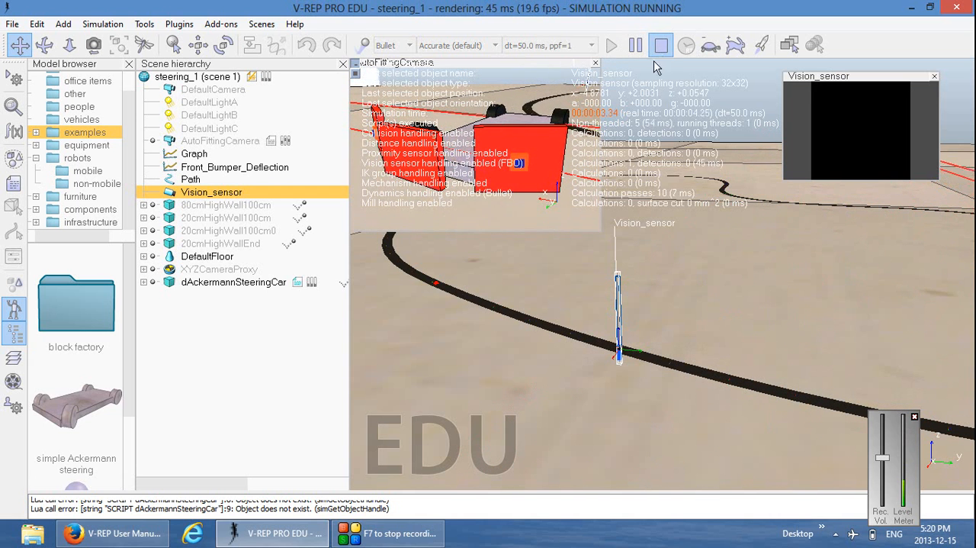
click(636, 48)
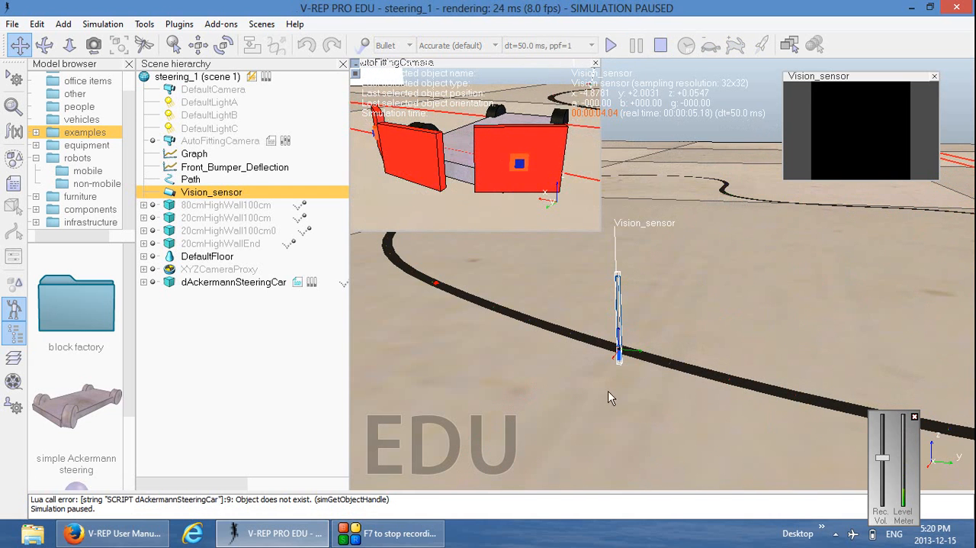
click(69, 45)
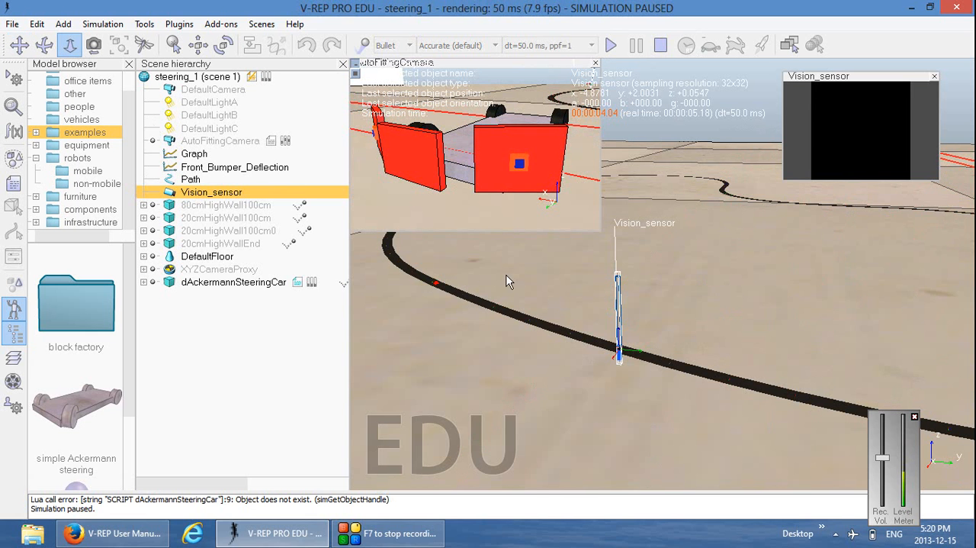
drag(622, 370, 608, 460)
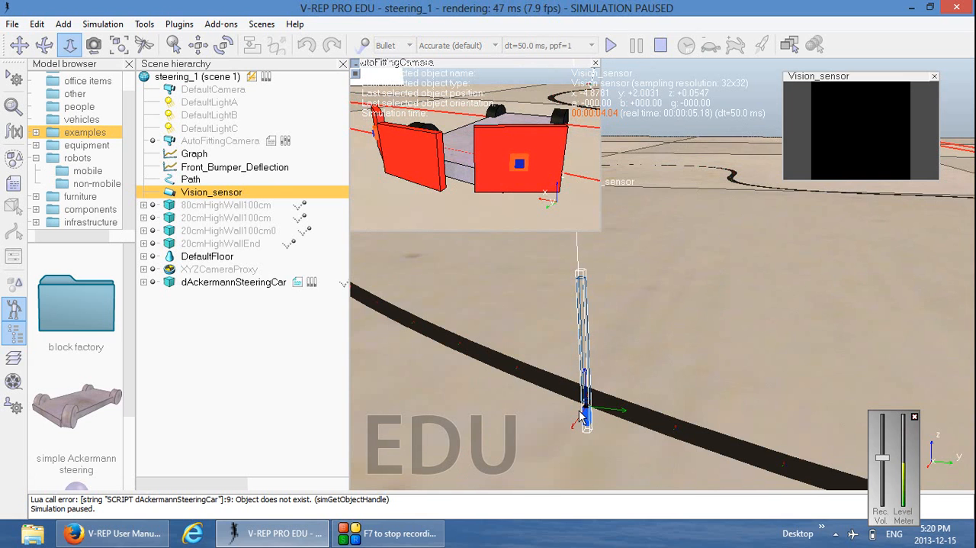
click(660, 50)
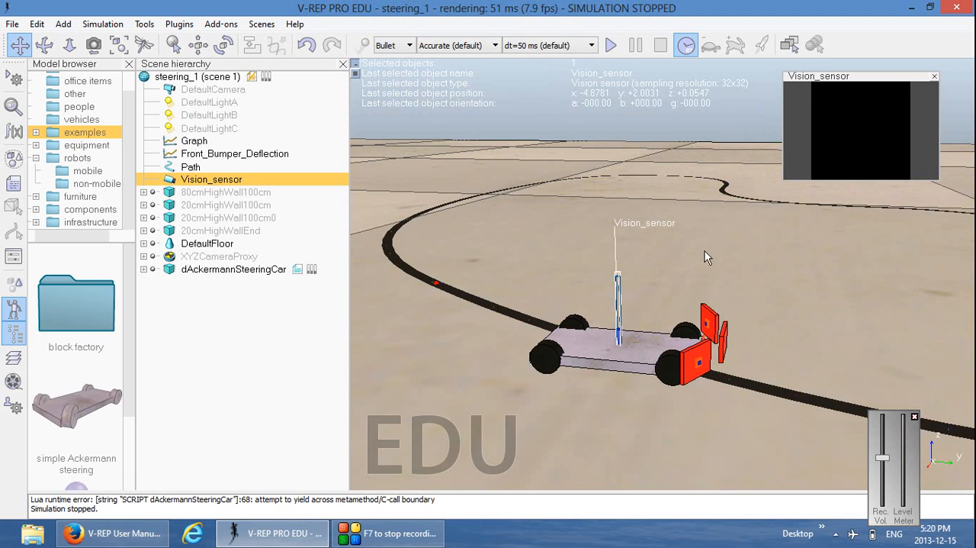
Try to reposition Vision_sensor with translations set to its own frame and Along Y at 0, and undo the moves
drag(705, 251, 633, 261)
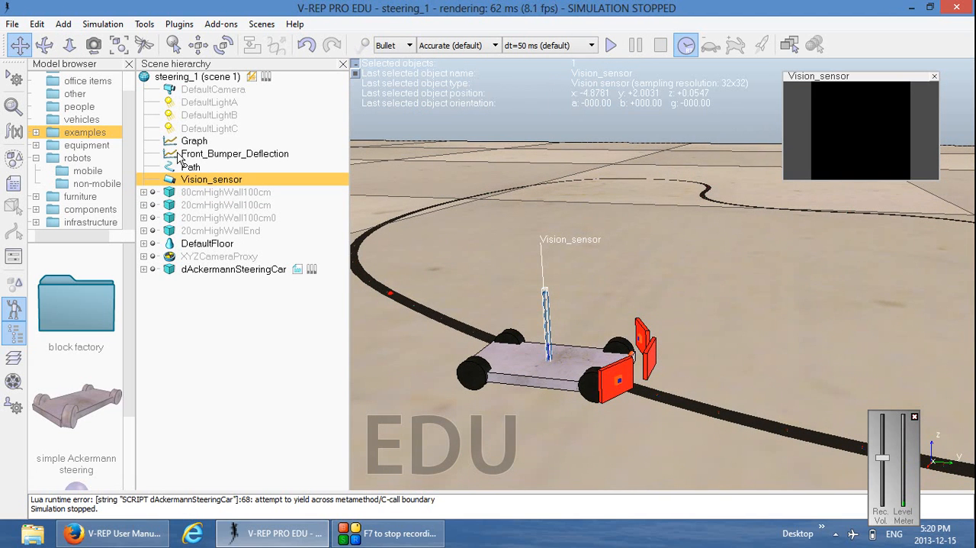
click(198, 45)
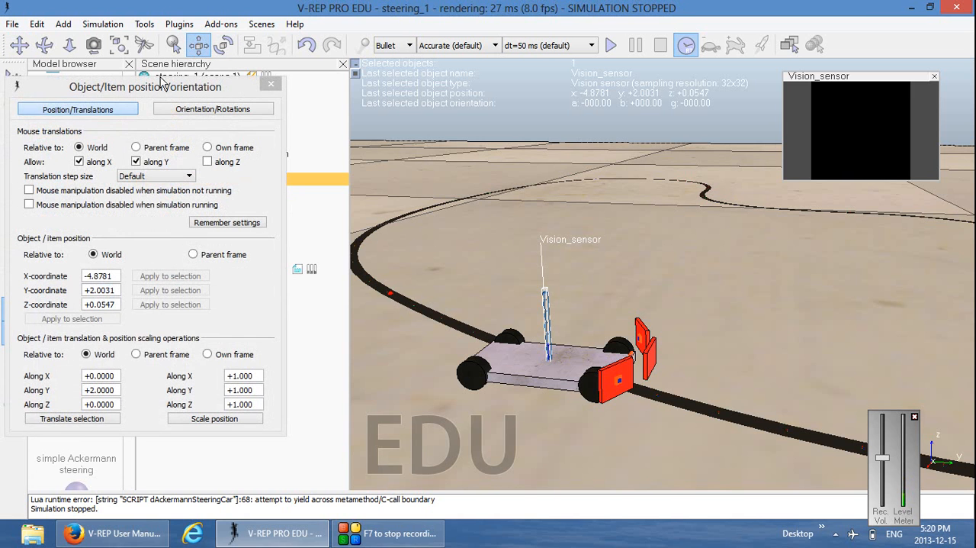
drag(117, 92, 188, 75)
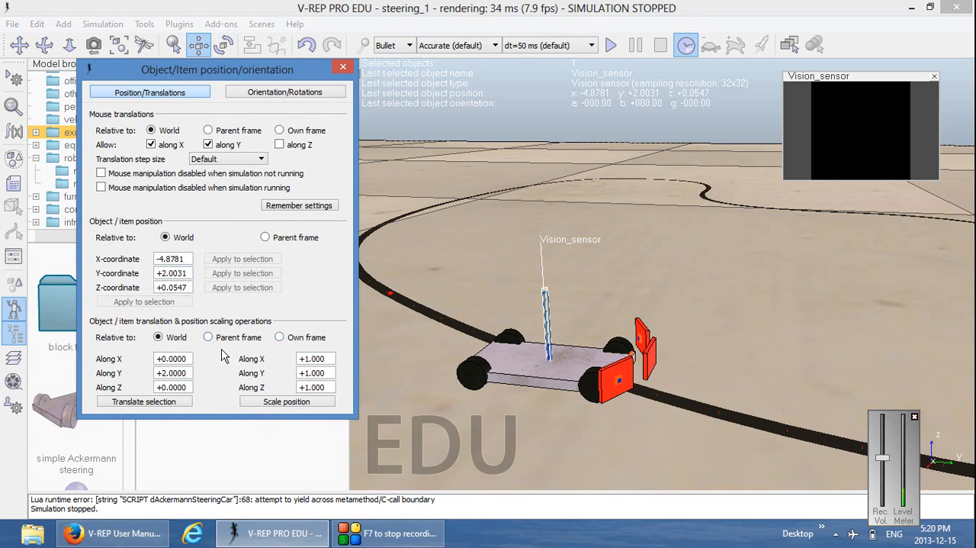
click(280, 338)
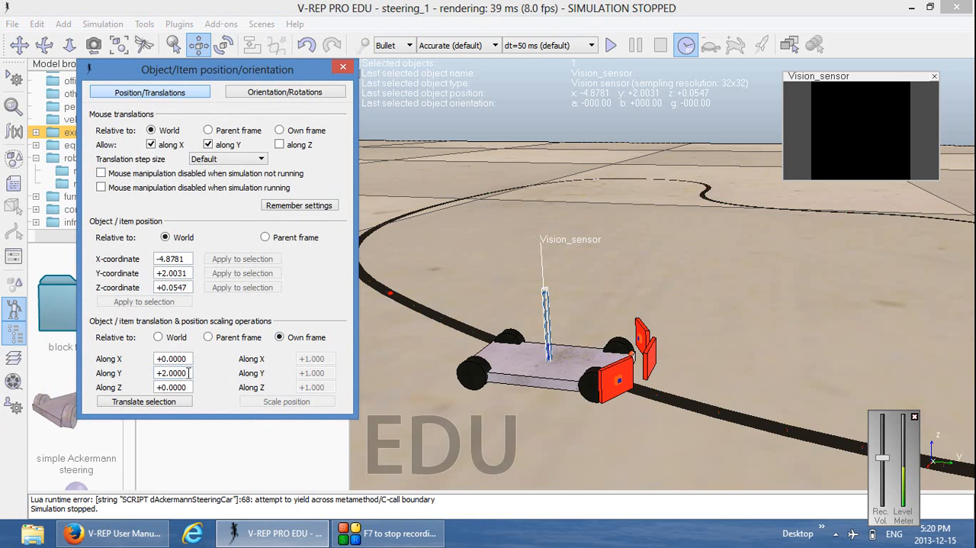
drag(189, 372, 135, 372)
text(0)
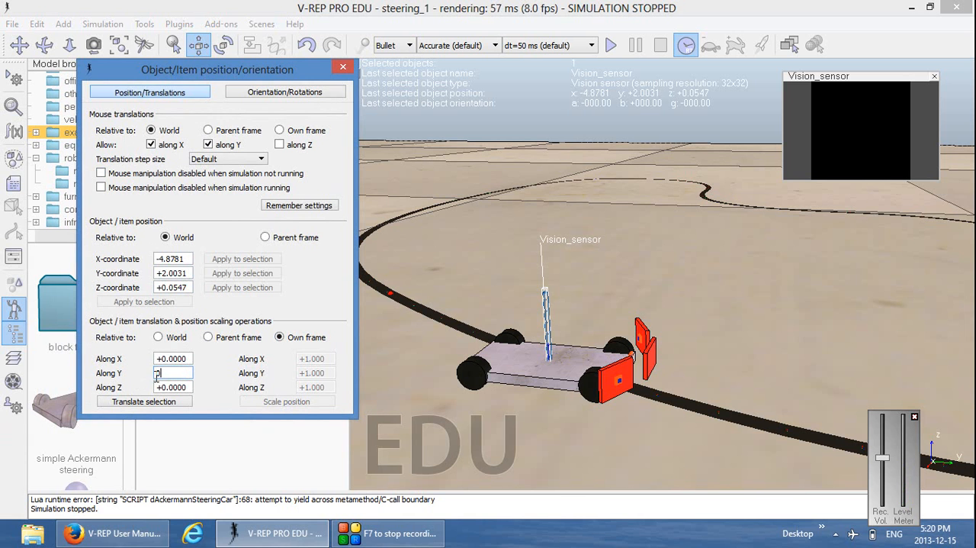
middle_drag(472, 289, 677, 337)
drag(677, 336, 775, 260)
middle_drag(795, 247, 565, 287)
drag(872, 280, 812, 300)
key(ctrl+z)
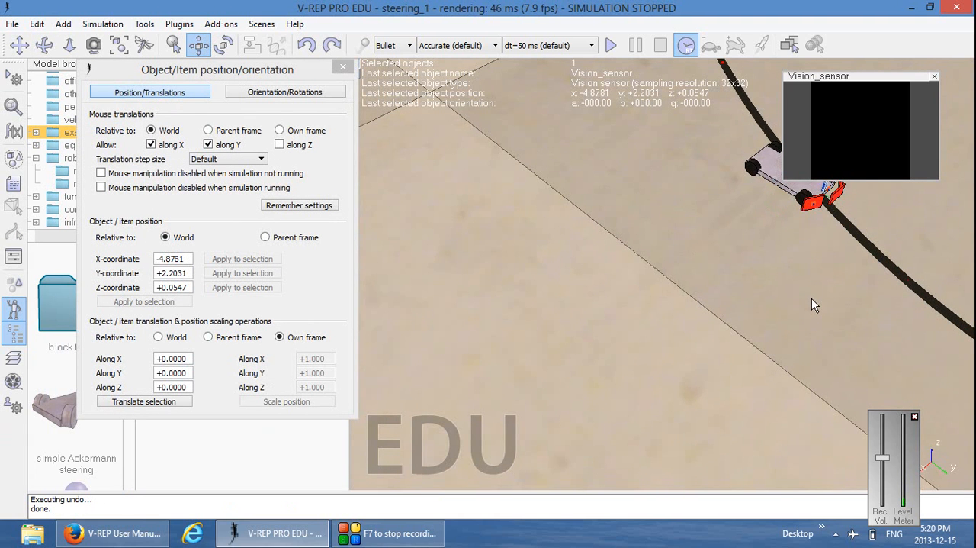
key(ctrl+z)
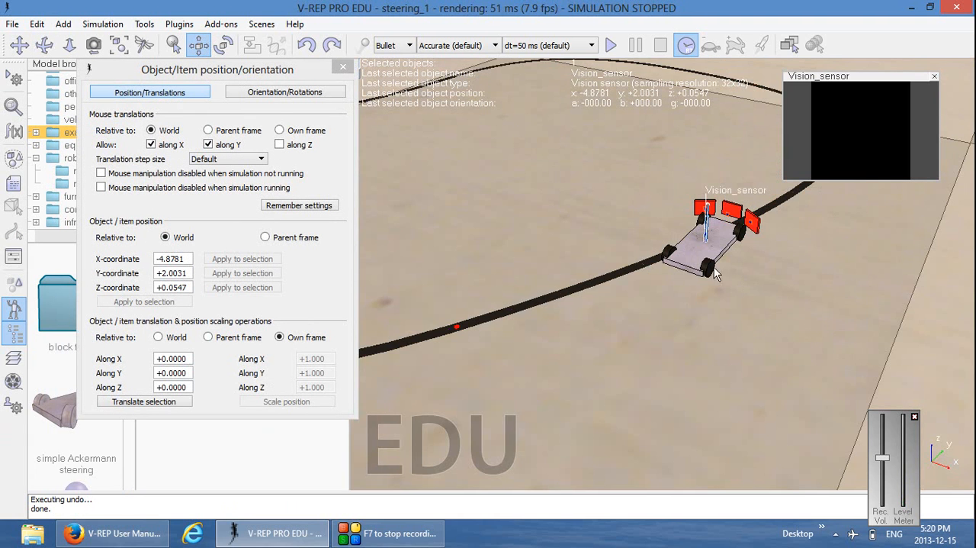
Translate Vision_sensor twice by 0.1 along the world Y axis, toward the car's front bumper
click(20, 45)
drag(617, 223, 482, 282)
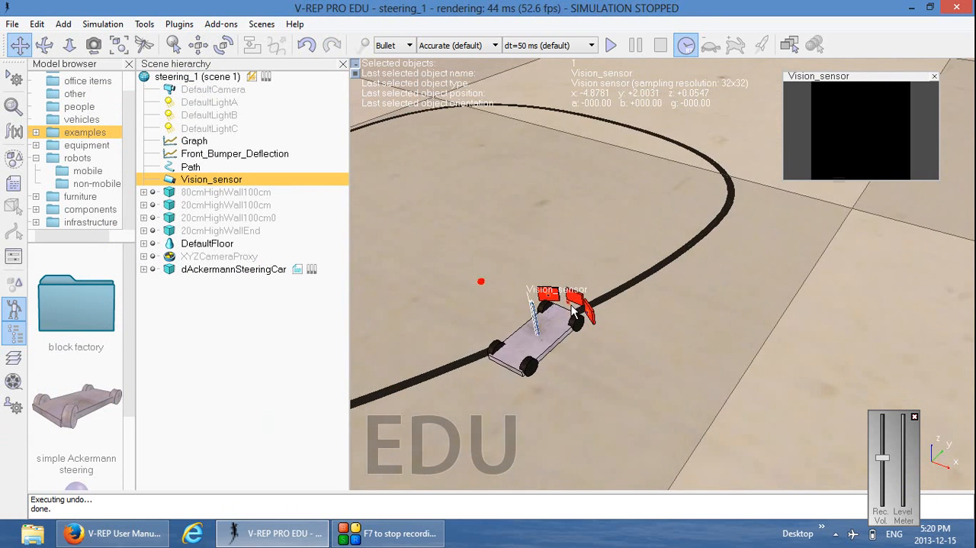
middle_drag(608, 336, 639, 385)
scroll(505, 405, up, 3)
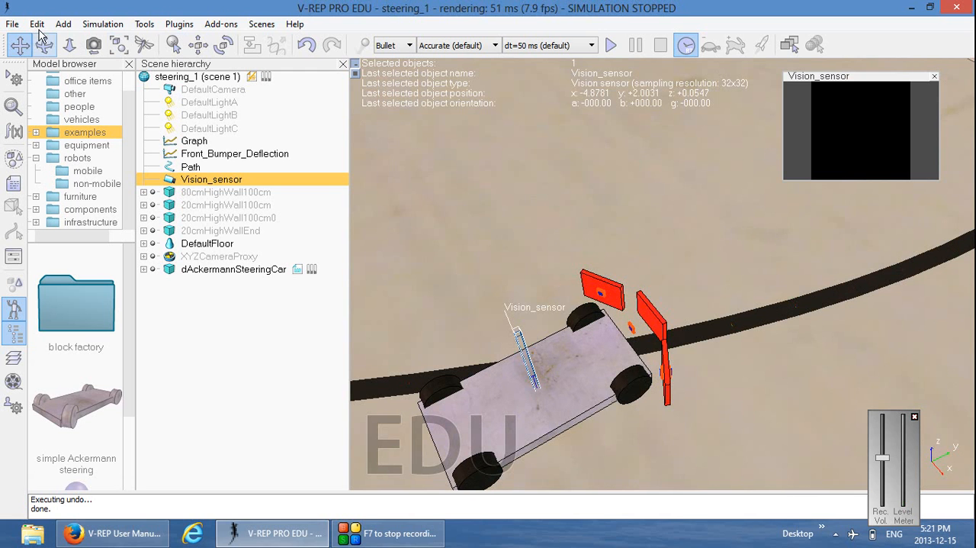
click(199, 45)
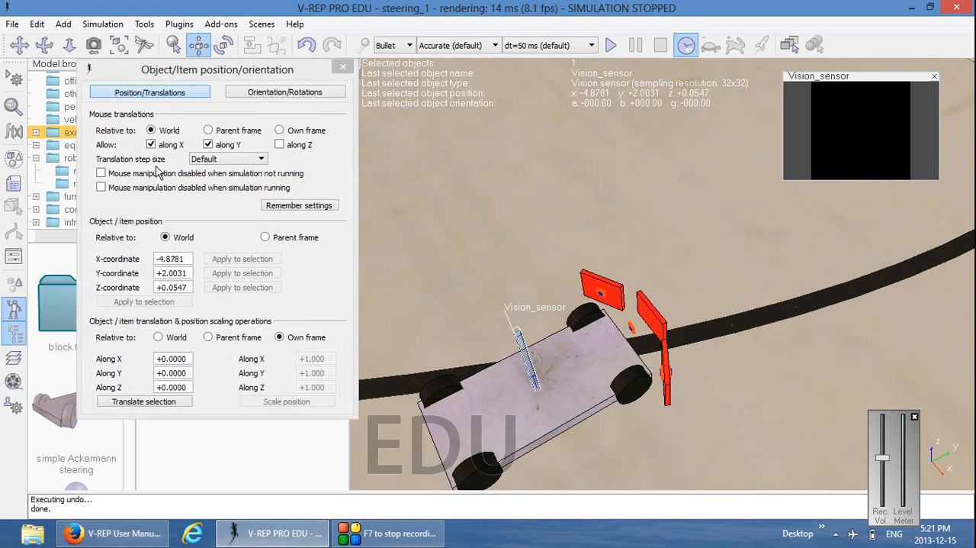
click(159, 337)
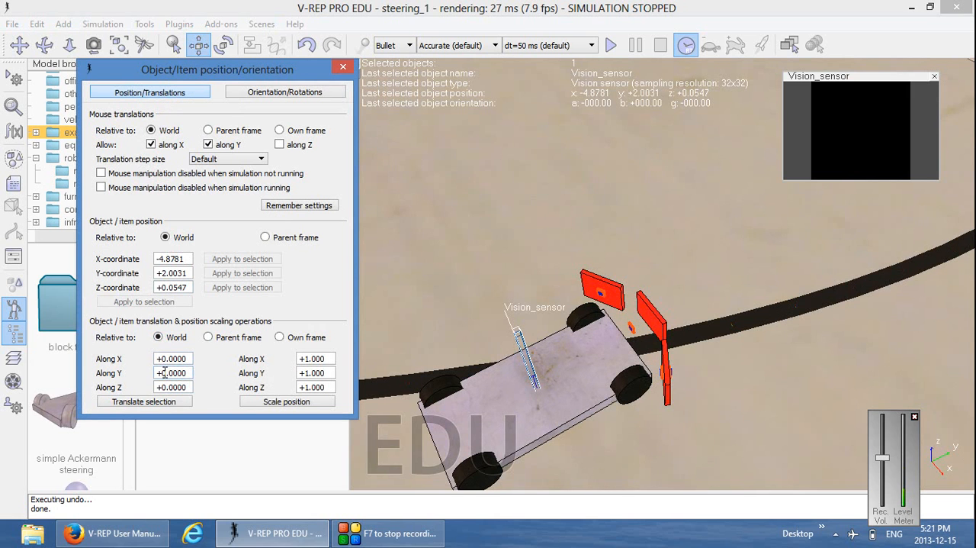
drag(169, 373, 174, 374)
text(1)
click(161, 403)
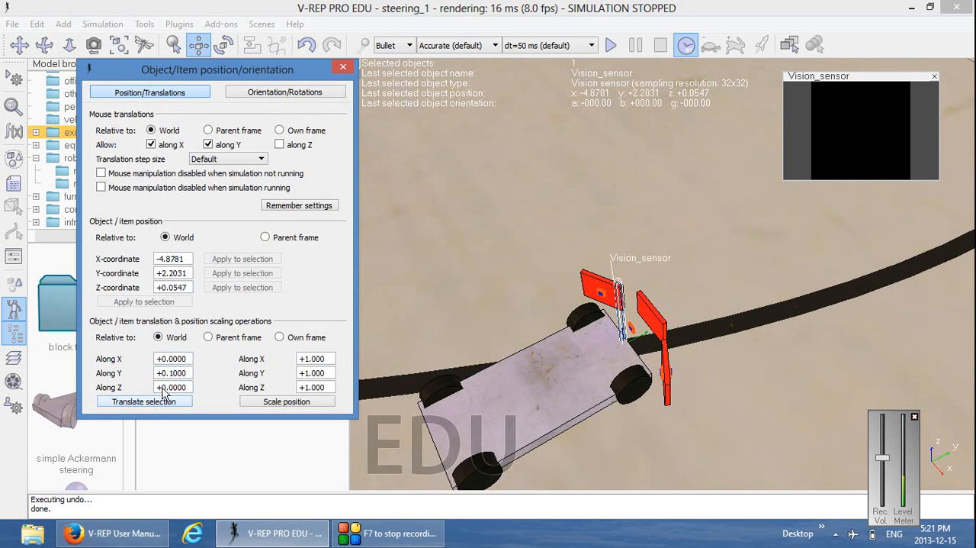
Shift Vision_sensor further forward by translating it twice by 0.01 along the world Y axis
drag(168, 374, 175, 374)
text(01)
click(175, 402)
click(175, 402)
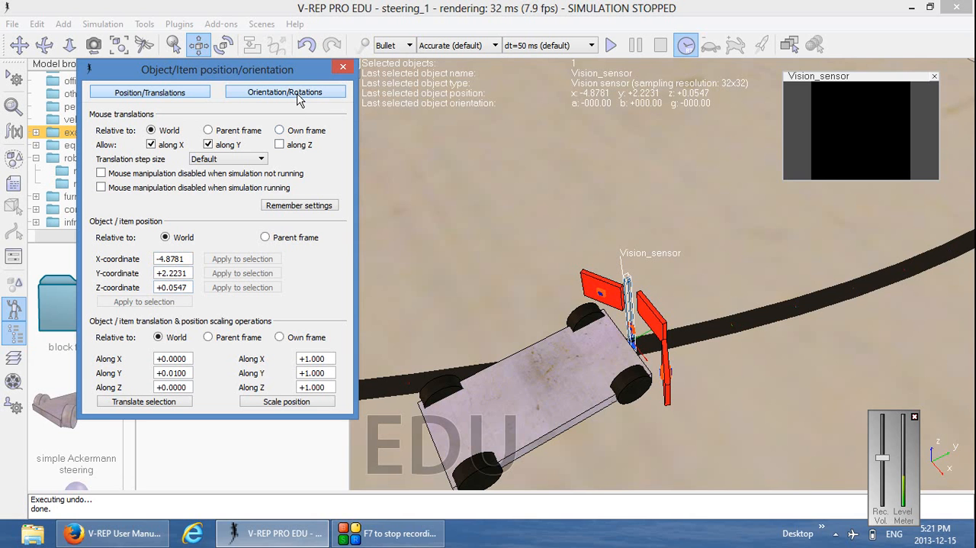
Try setting Vision_sensor's Gamma to 180 and rotating it 60 degrees around its own Y axis, and undo that rotation
click(259, 98)
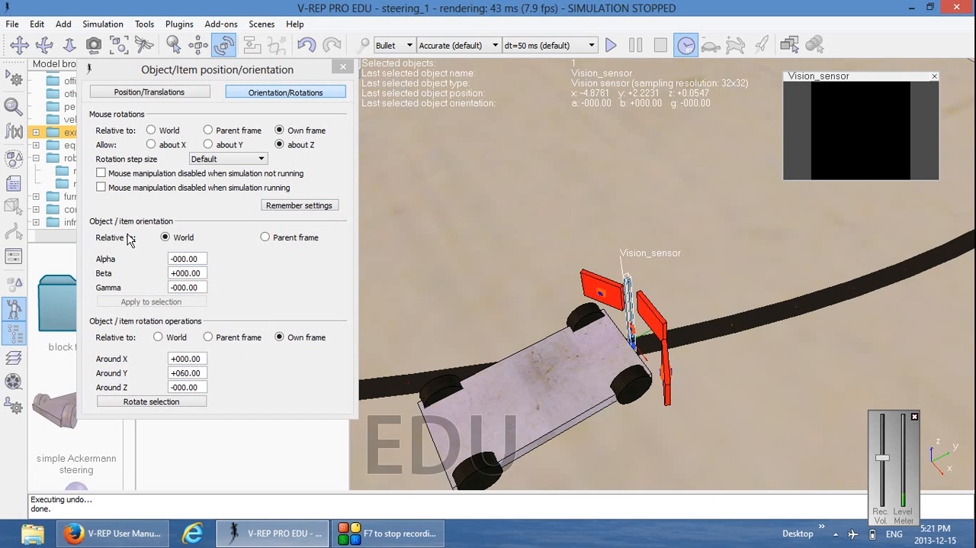
click(186, 287)
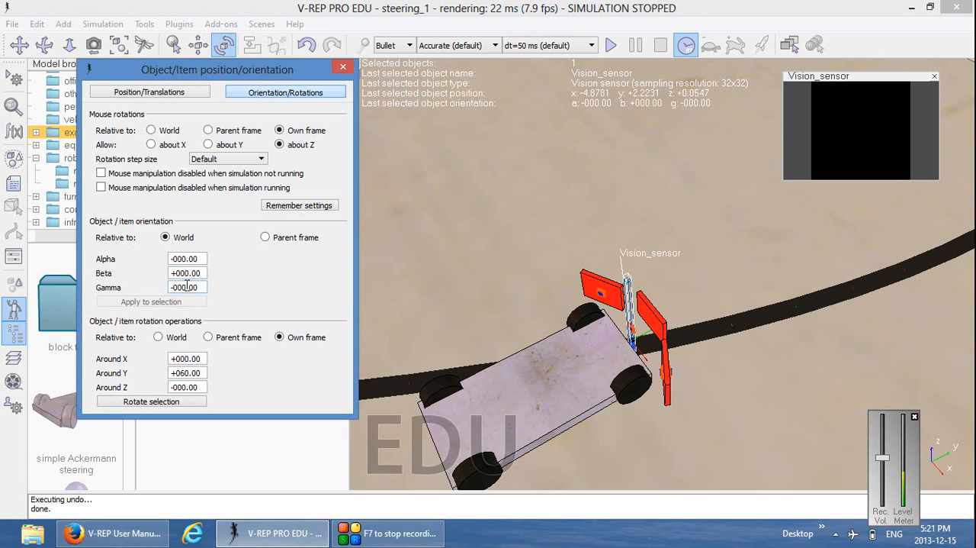
text(9)
text(80)
click(156, 406)
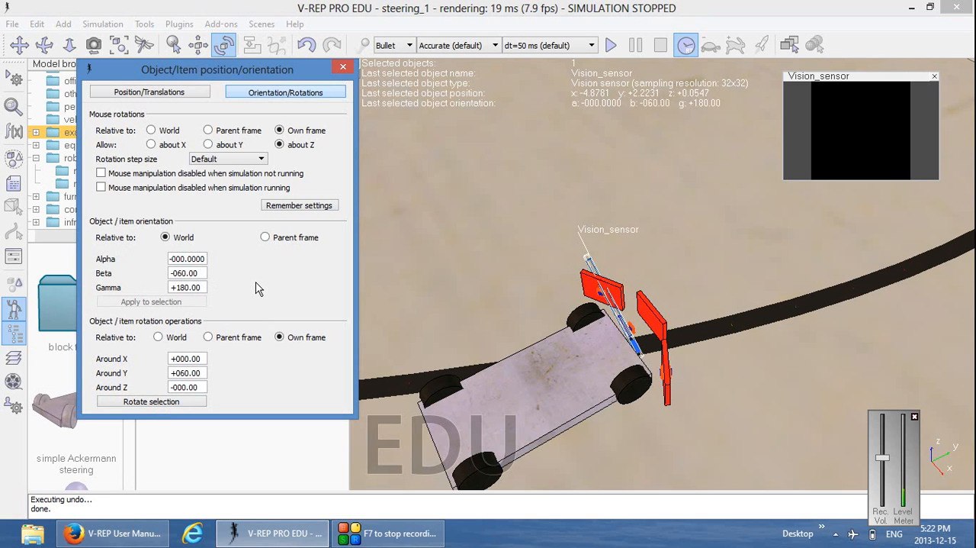
click(39, 25)
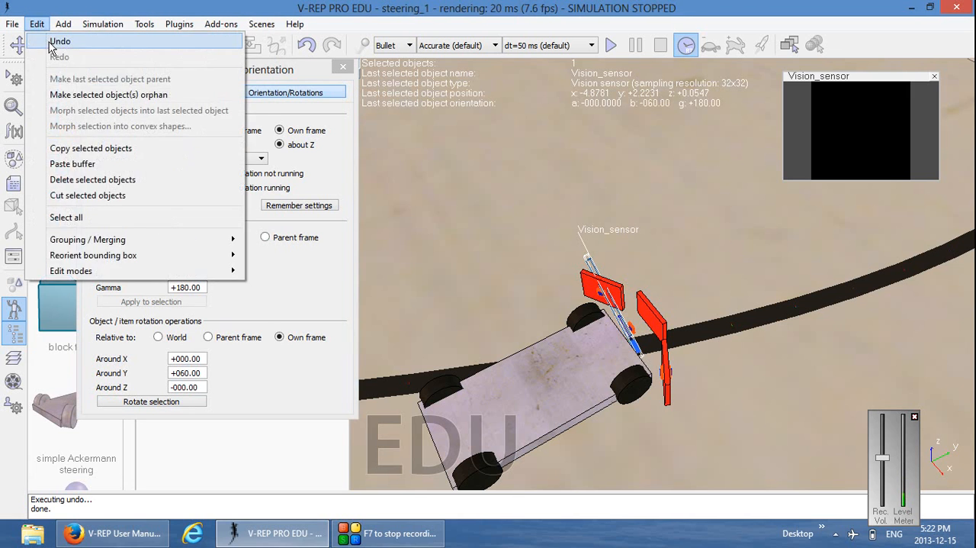
click(42, 37)
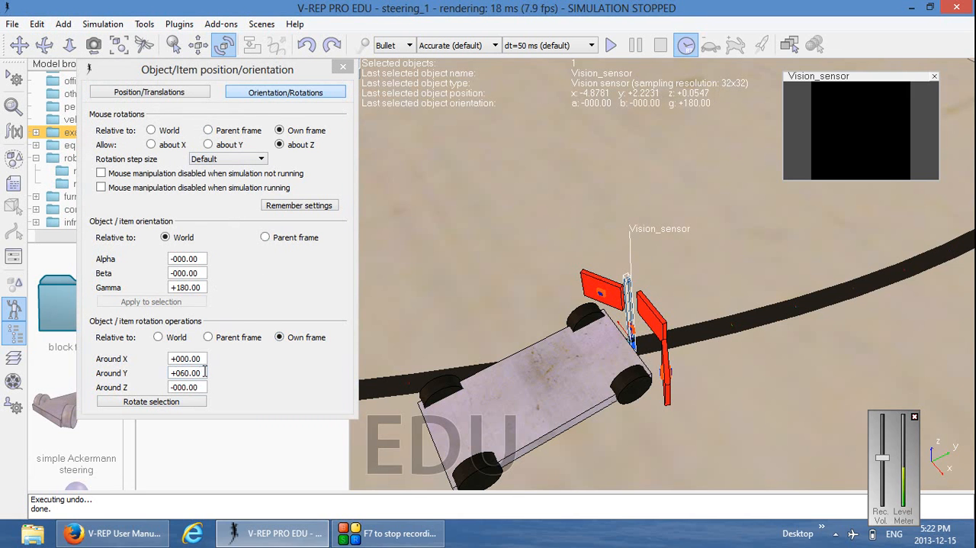
Set Vision_sensor's world Gamma orientation to 0
drag(202, 373, 171, 373)
drag(200, 288, 171, 290)
text(0)
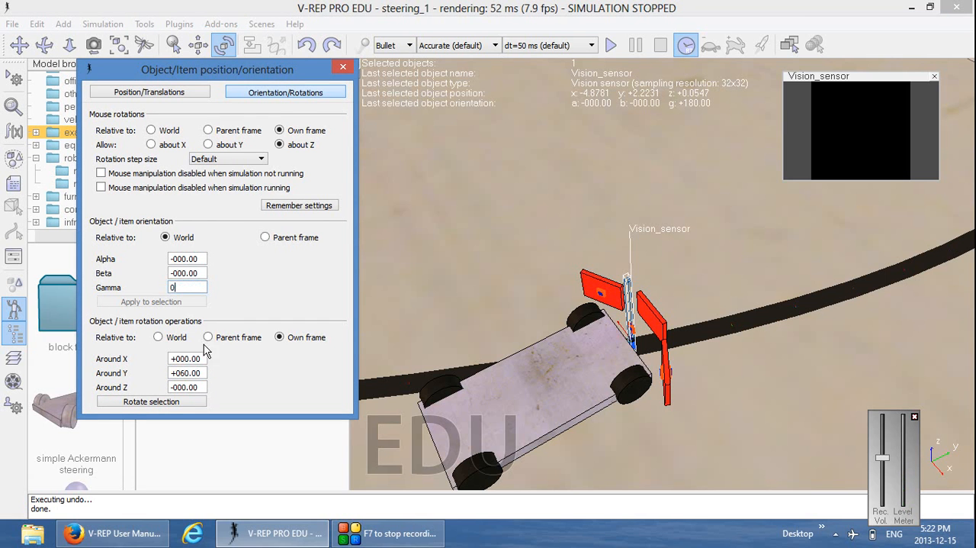
Reset the rotation around Y to 0 and rotate Vision_sensor 180 degrees around its own X axis
drag(200, 373, 172, 374)
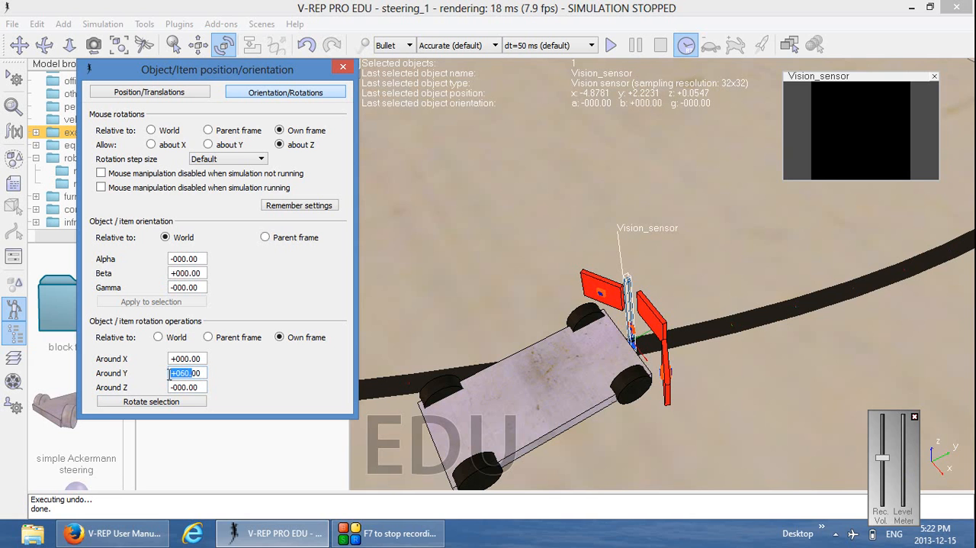
text(0)
drag(203, 358, 169, 357)
text(1)
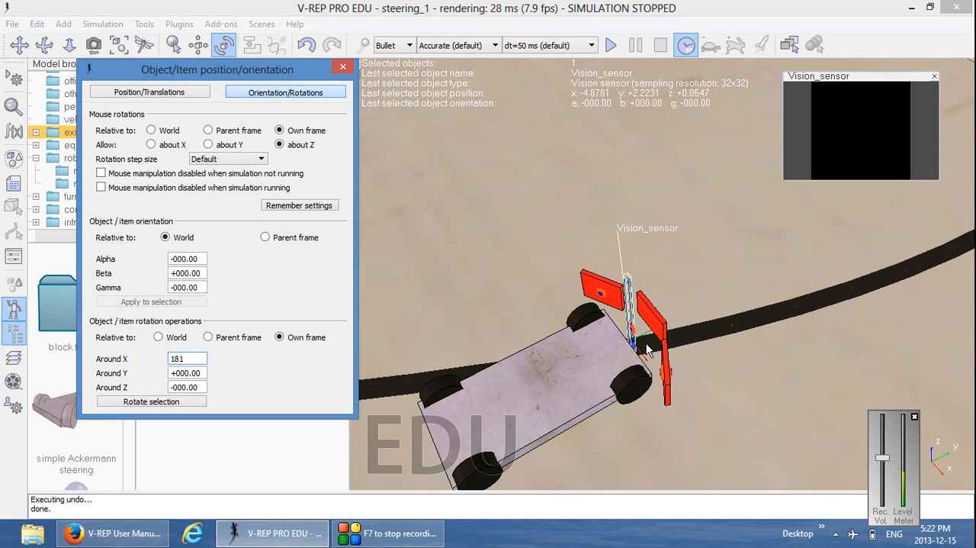
text(81)
key(BackSpace)
text(0)
click(168, 403)
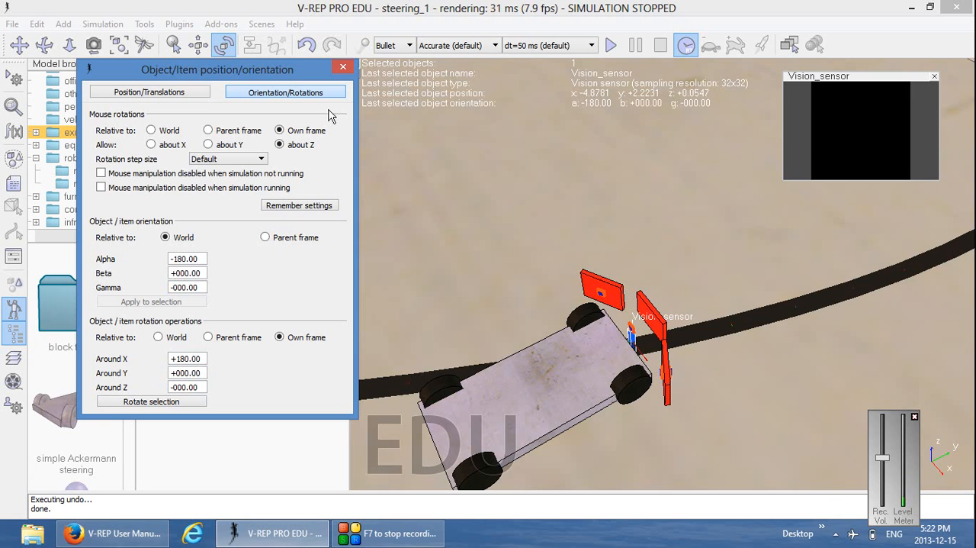
click(343, 69)
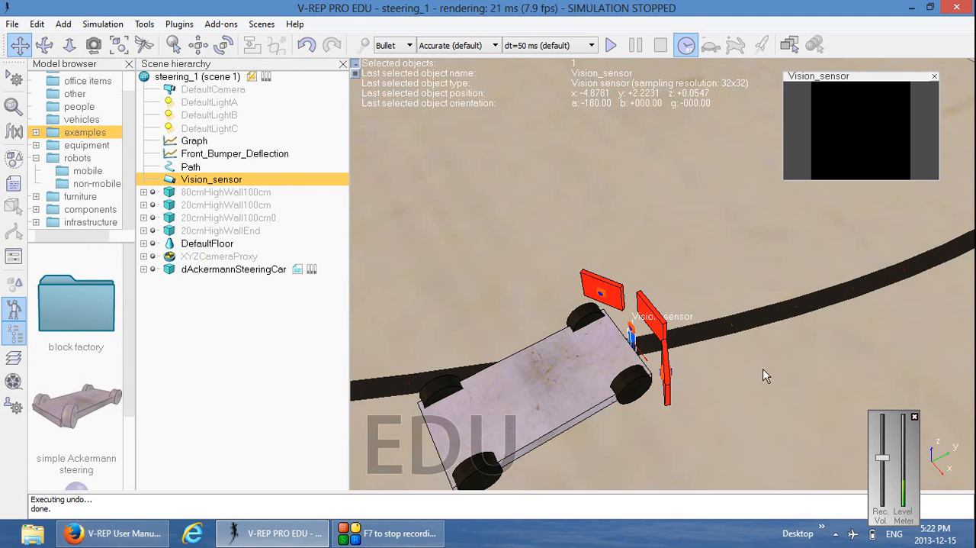
Set Vision_sensor's near clipping plane to 0.02 and its far clipping plane to 0.1
drag(836, 374, 806, 384)
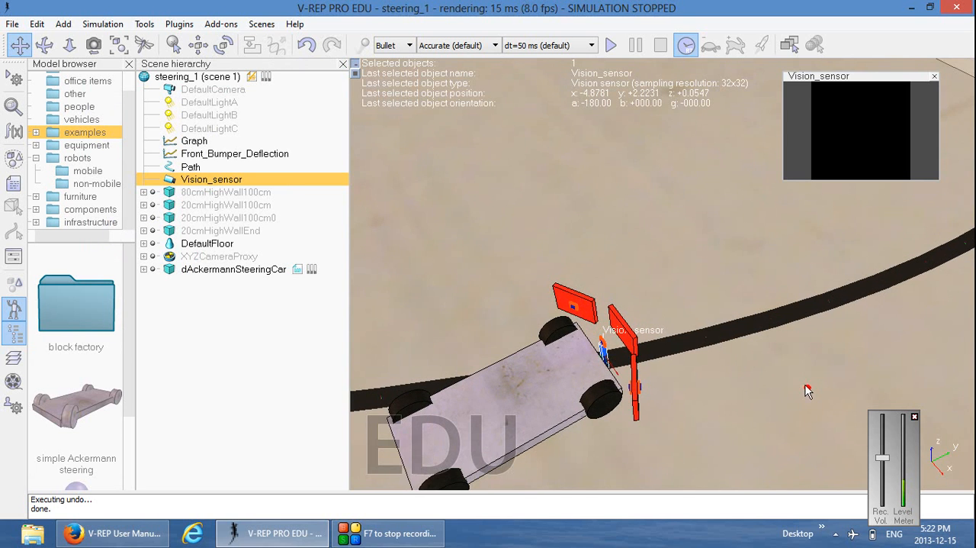
middle_drag(806, 384, 746, 323)
scroll(681, 340, up, 4)
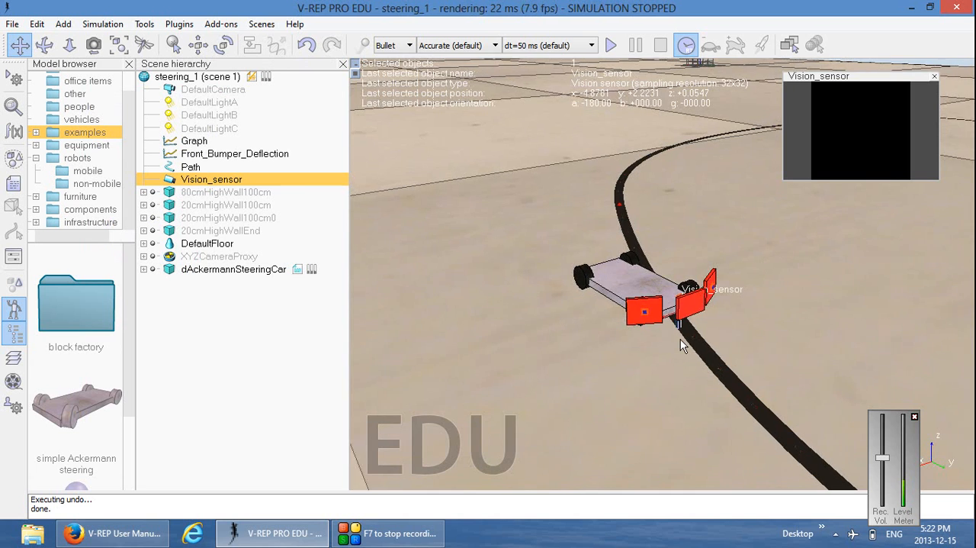
scroll(681, 338, up, 4)
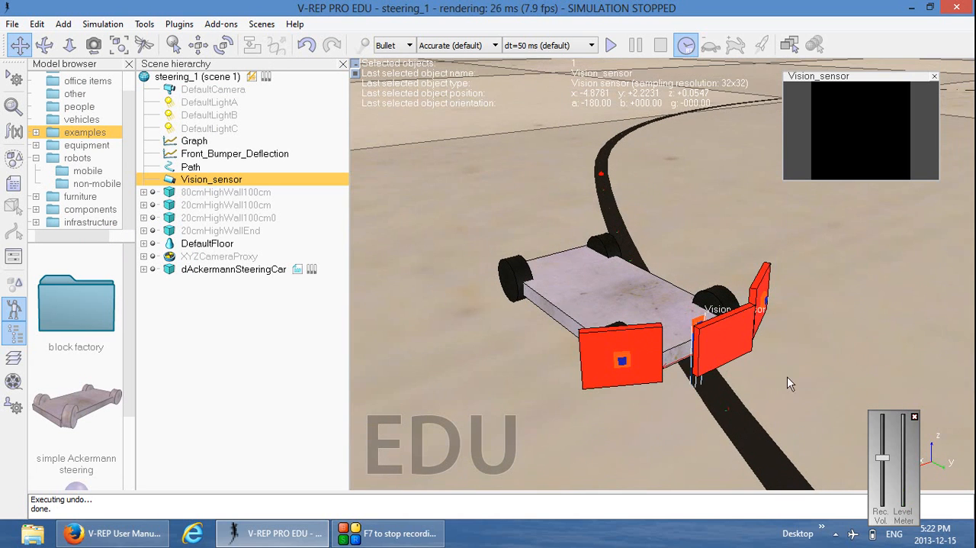
middle_drag(787, 376, 739, 313)
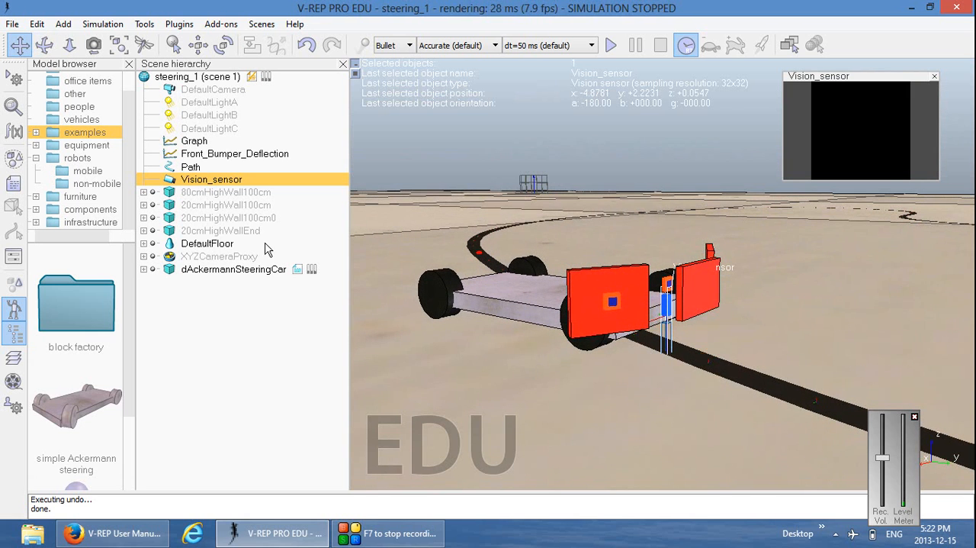
double_click(171, 180)
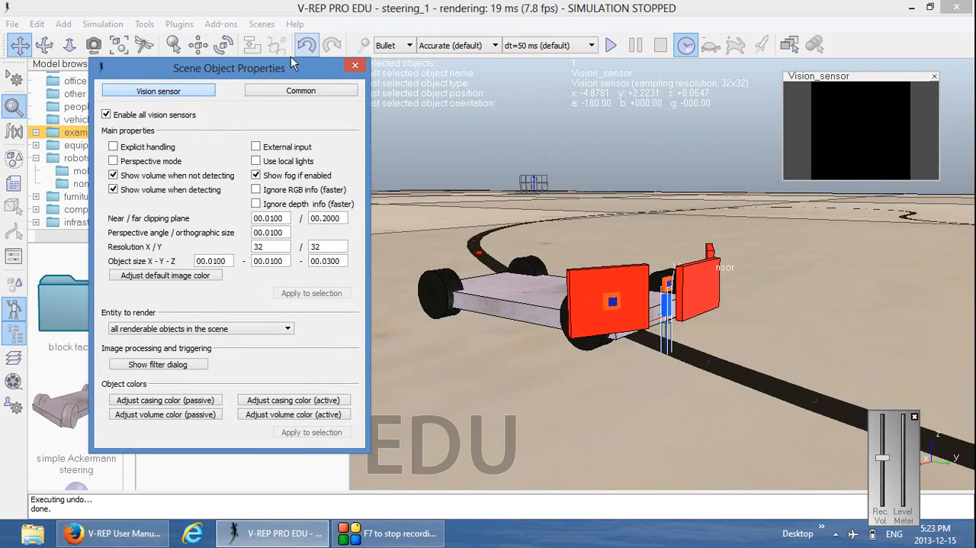
drag(275, 68, 244, 73)
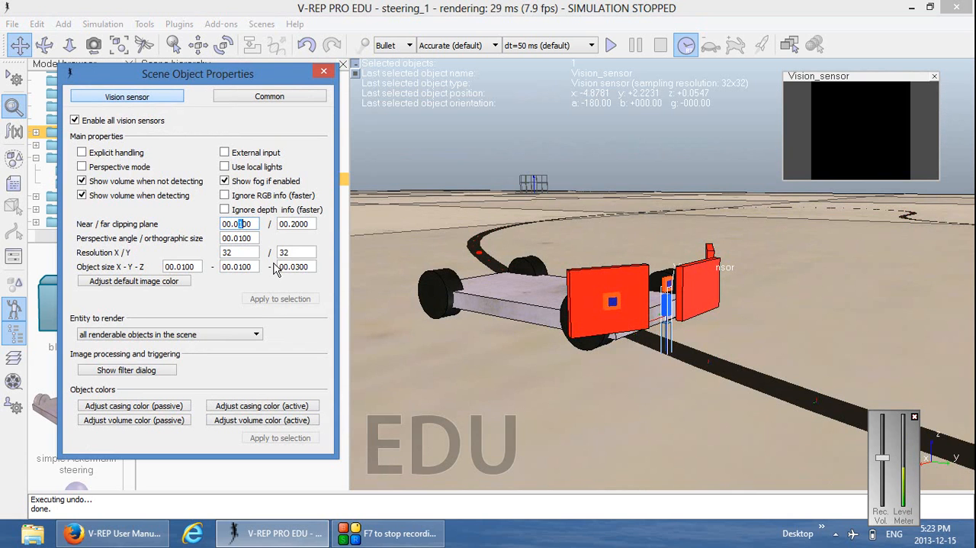
text(2)
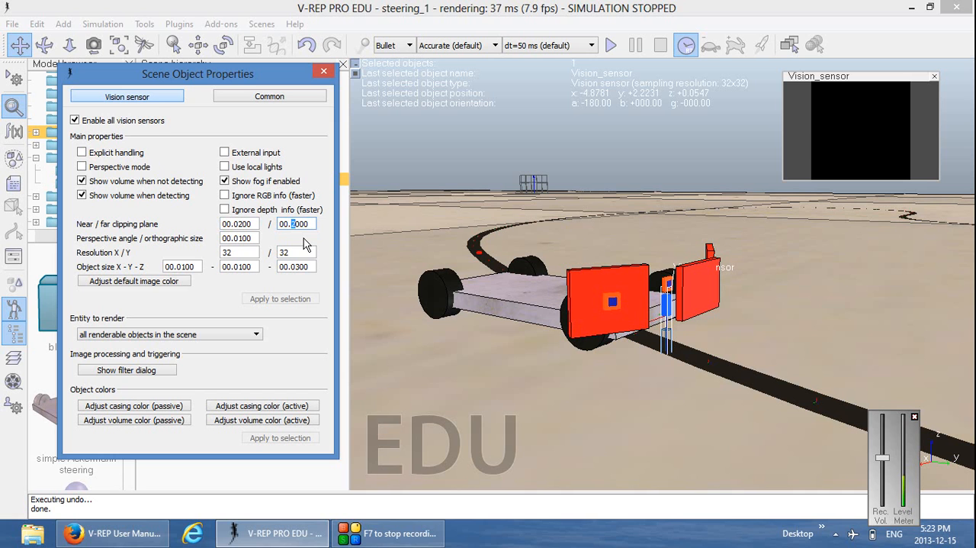
text(1)
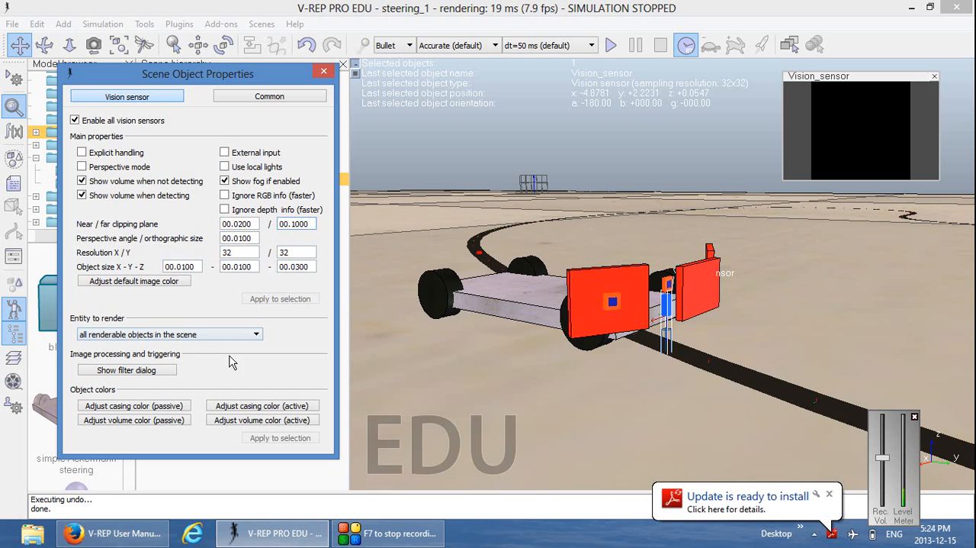
click(325, 73)
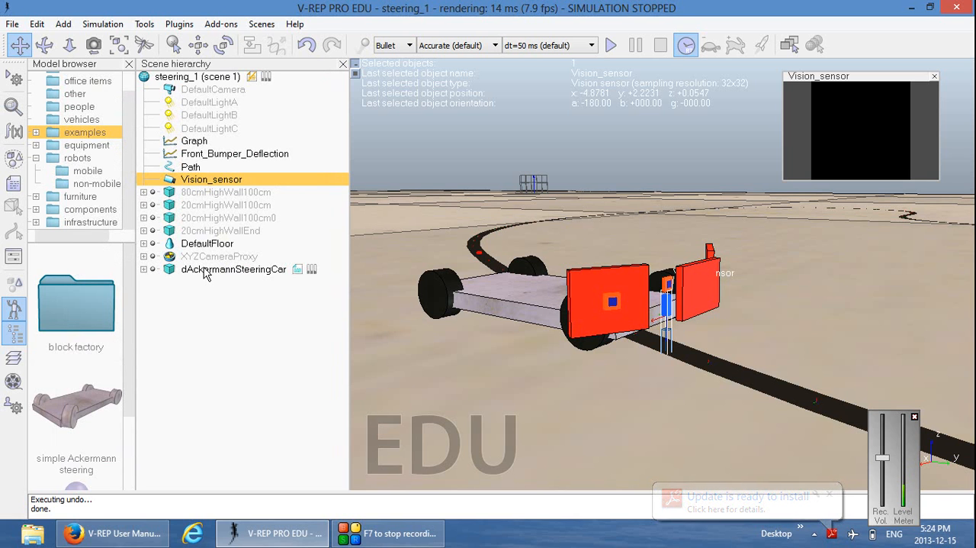
Make dAckermannSteeringCar the parent of Vision_sensor
ctrl+click(206, 270)
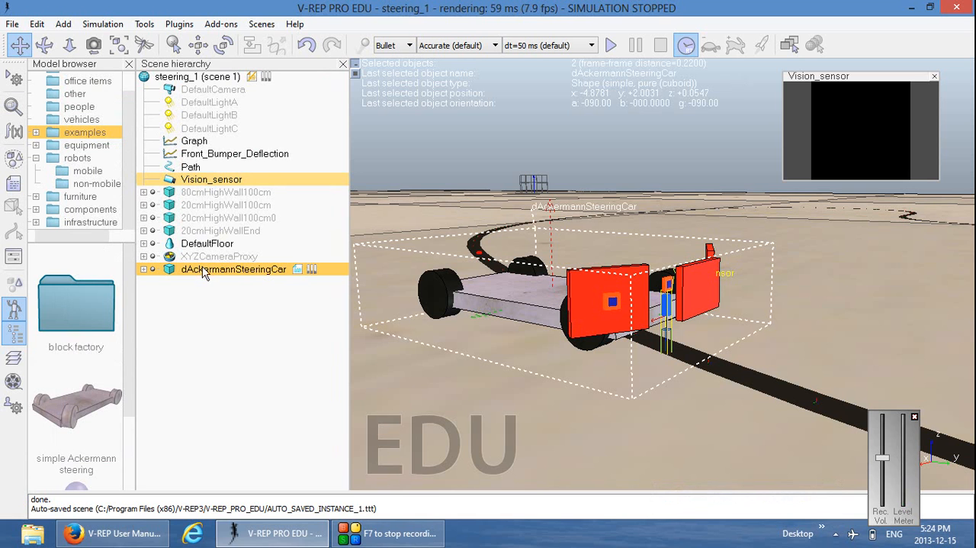
right_click(213, 276)
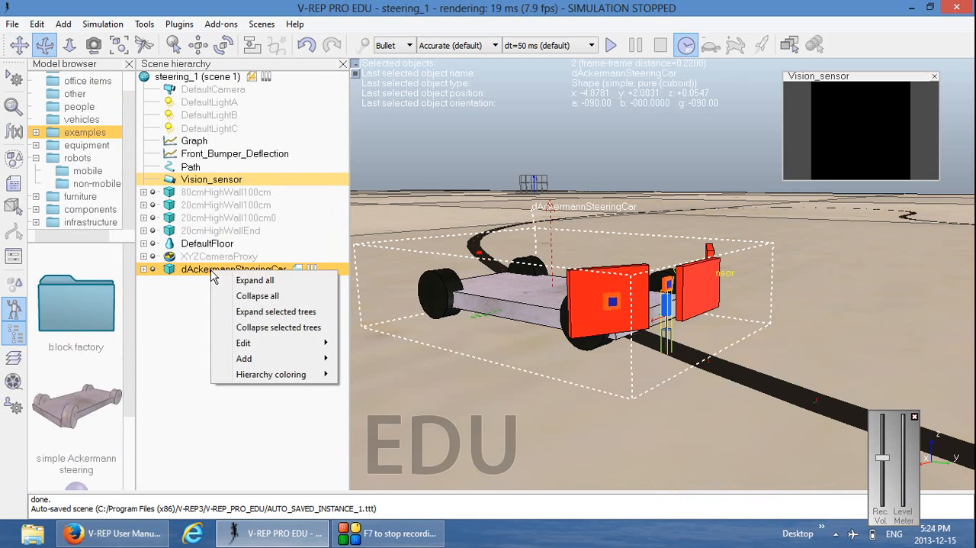
mouse_move(254, 344)
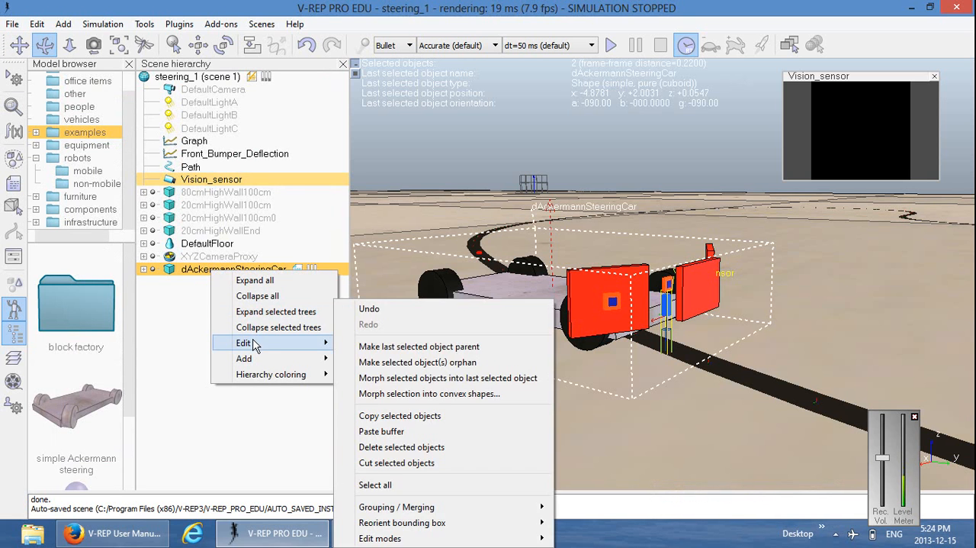
click(414, 347)
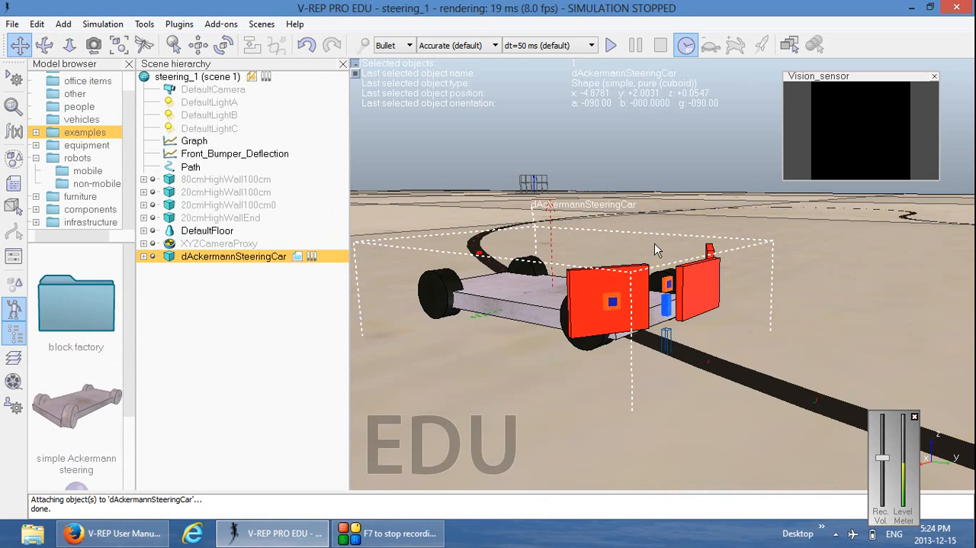
Run the simulation briefly, stop it, and examine the sensor's placement over the black track from above
click(609, 47)
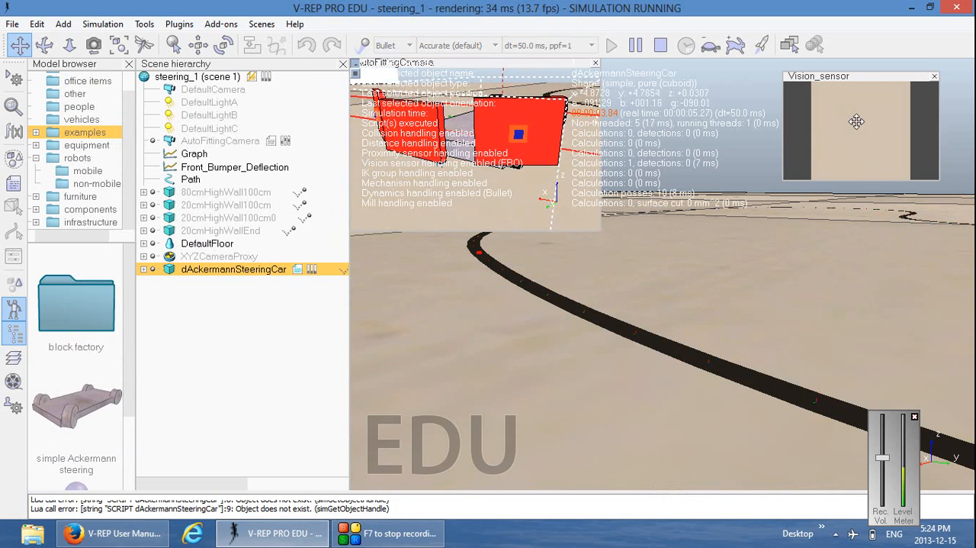
click(661, 46)
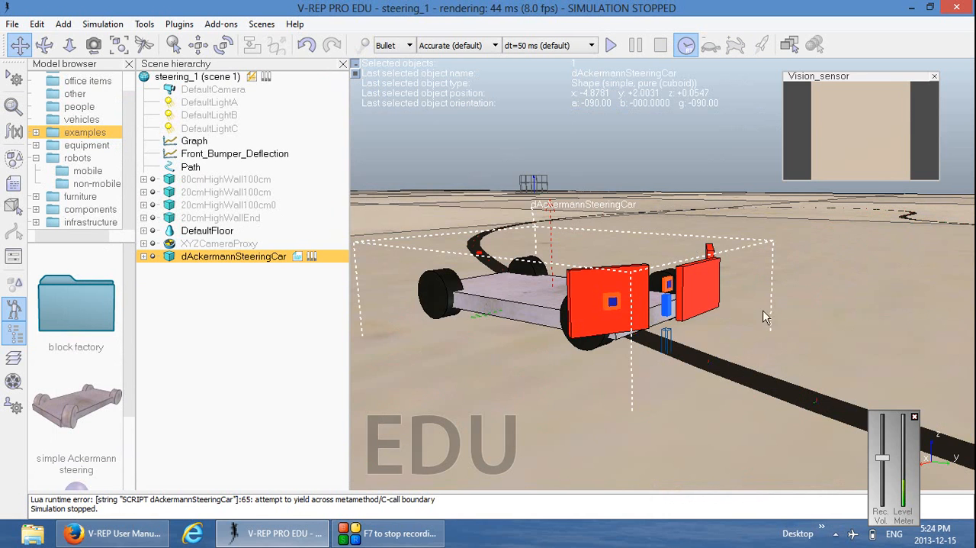
mouse_move(537, 366)
middle_down()
mouse_move(580, 394)
mouse_move(667, 410)
mouse_move(615, 387)
middle_up()
drag(507, 373, 540, 395)
middle_drag(539, 400, 741, 487)
middle_drag(665, 306, 700, 343)
drag(676, 330, 764, 307)
mouse_move(763, 306)
middle_down()
mouse_move(759, 329)
mouse_move(746, 327)
middle_up()
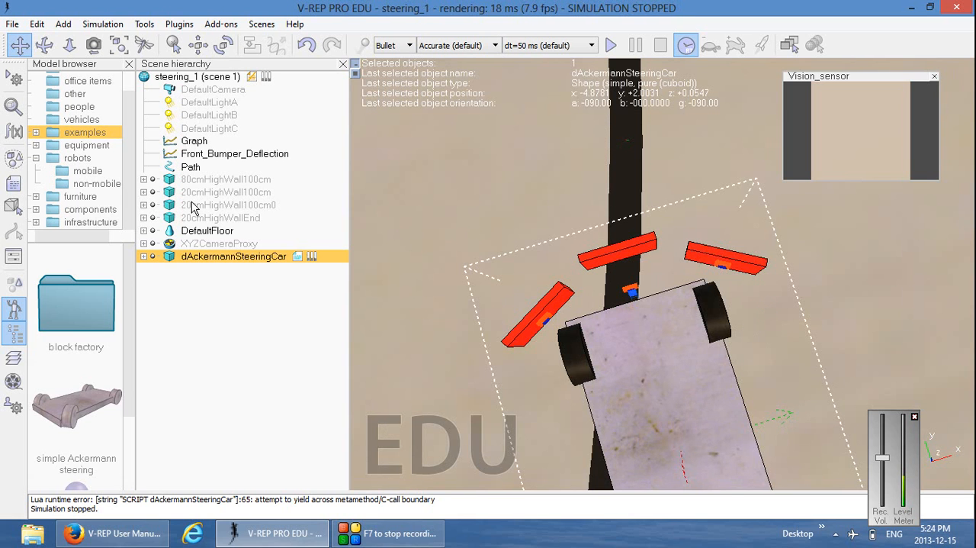
Expand dAckermannSteeringCar in the scene hierarchy and set Vision_sensor's resolution to 4 by 4
click(143, 257)
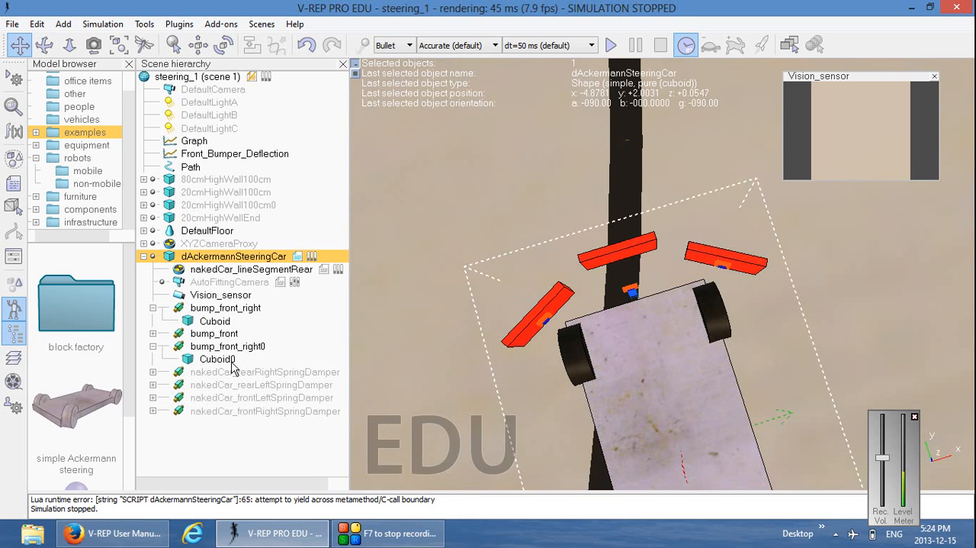
click(204, 298)
double_click(180, 295)
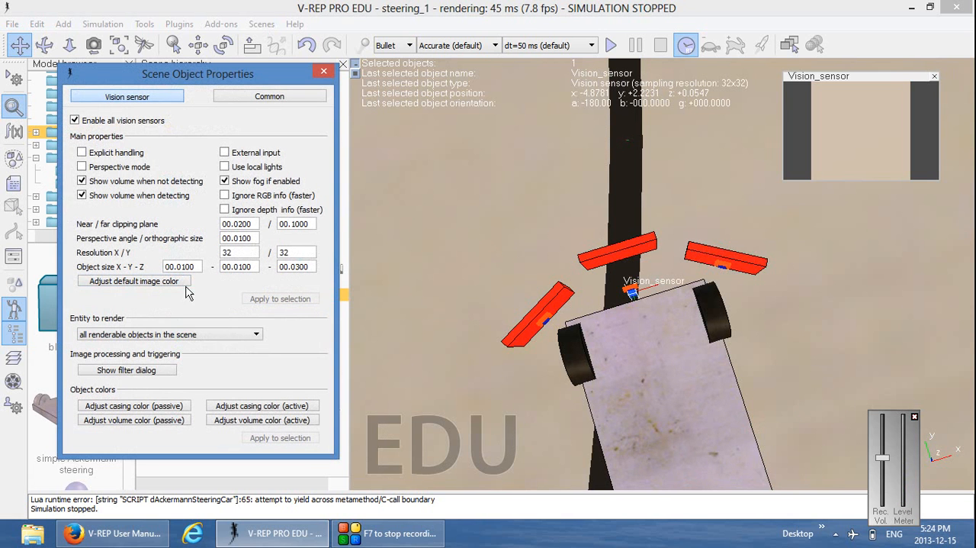
double_click(244, 254)
text(4)
key(Tab)
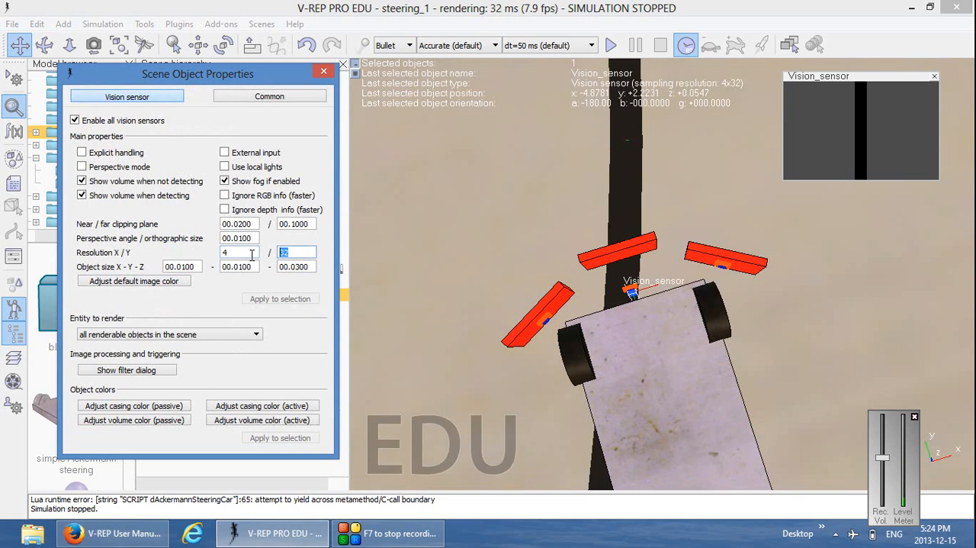
key(Return)
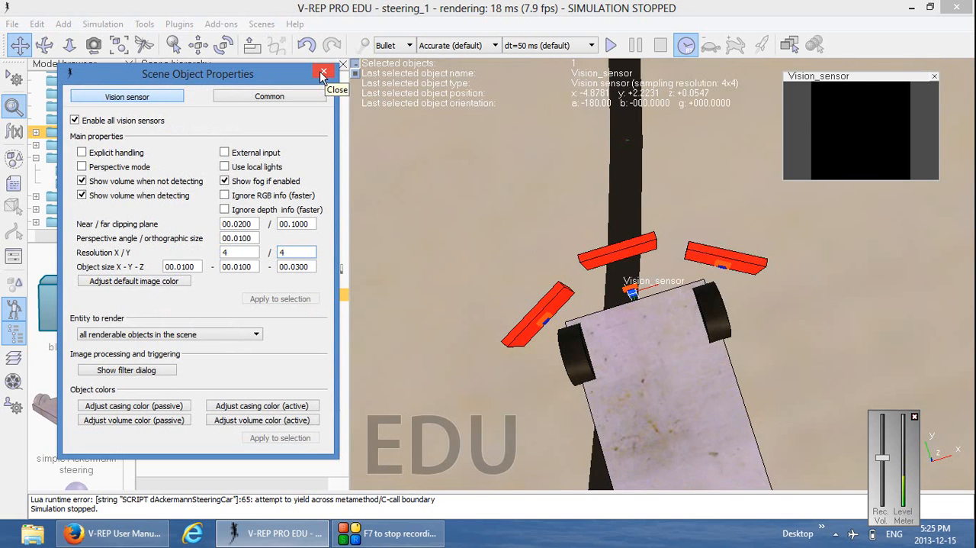
Try reducing Vision_sensor's resolution to 2 by 2 and to 1 by 1
click(225, 253)
text(2)
drag(303, 252, 204, 248)
text(2)
text(1)
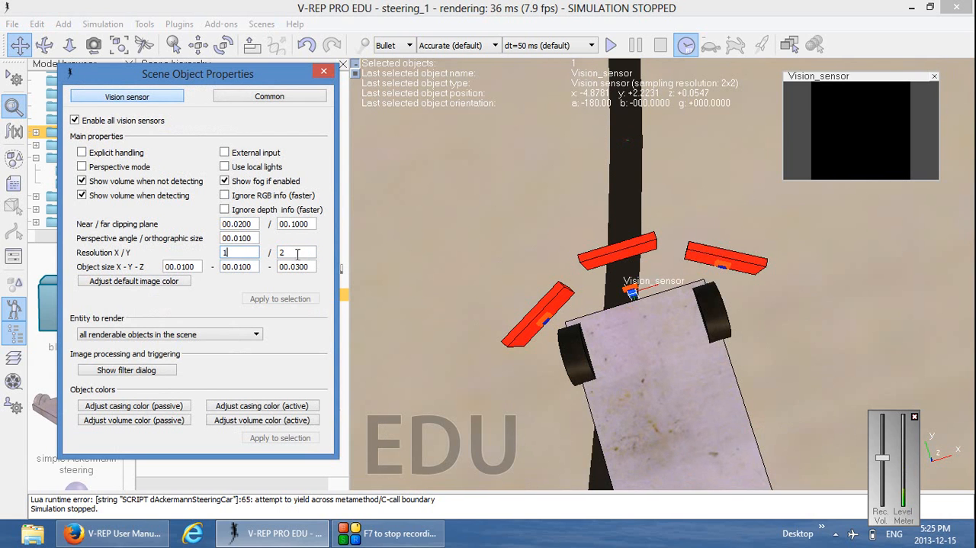
drag(297, 254, 261, 254)
text(1)
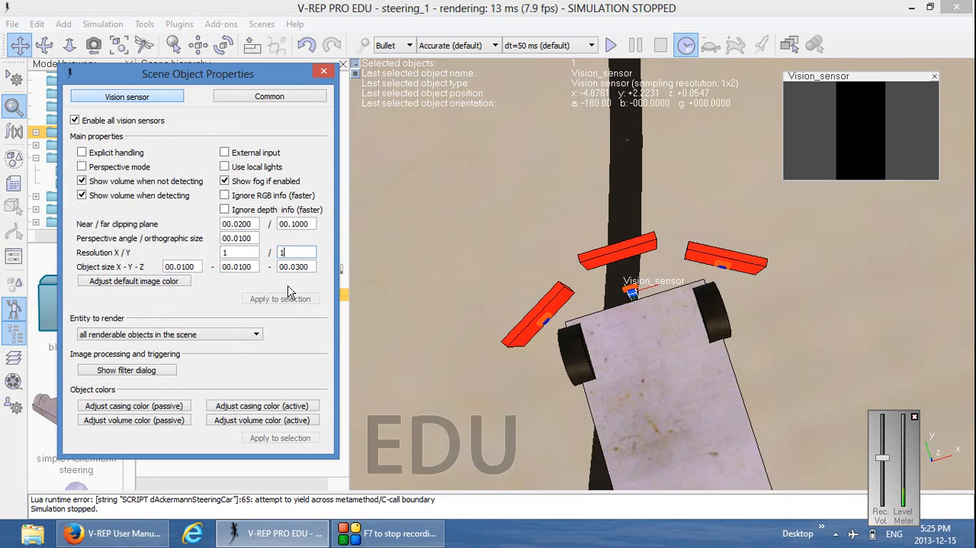
click(251, 254)
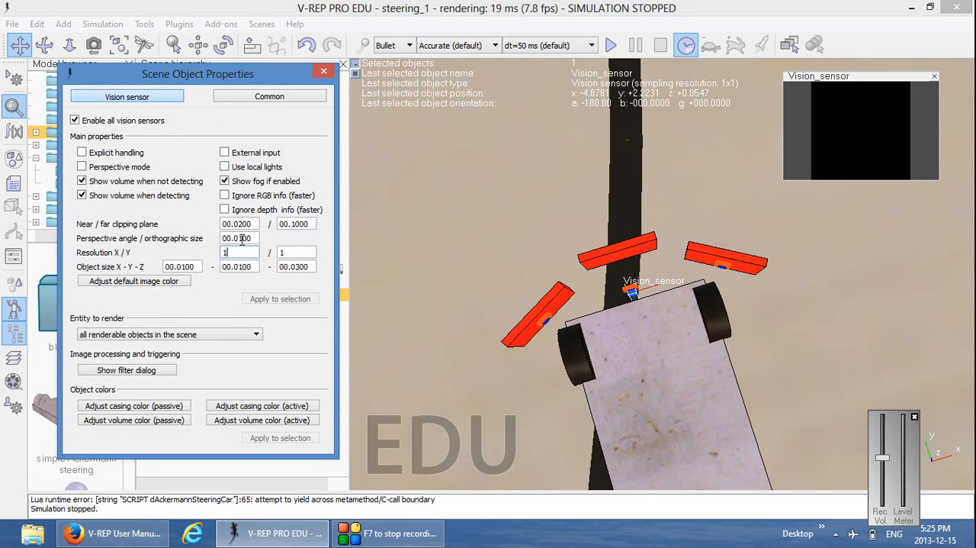
Return Vision_sensor's X and Y resolution to 4 and close its properties
drag(203, 257, 201, 256)
text(4)
drag(313, 252, 265, 253)
text(4)
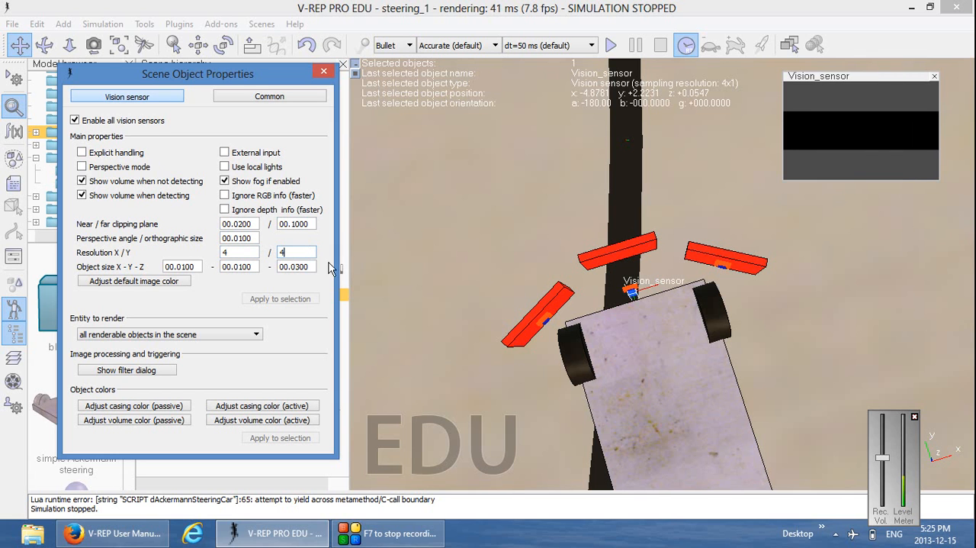
click(246, 256)
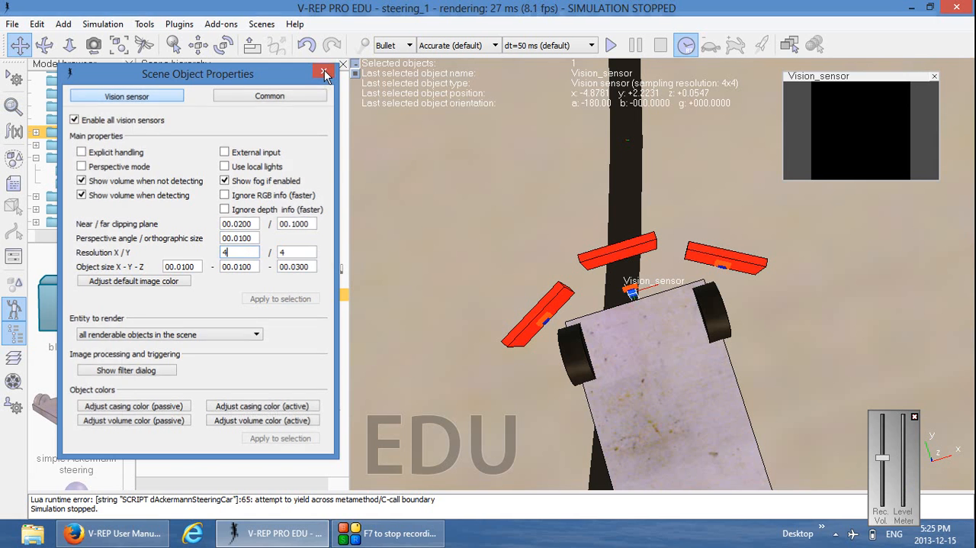
click(324, 73)
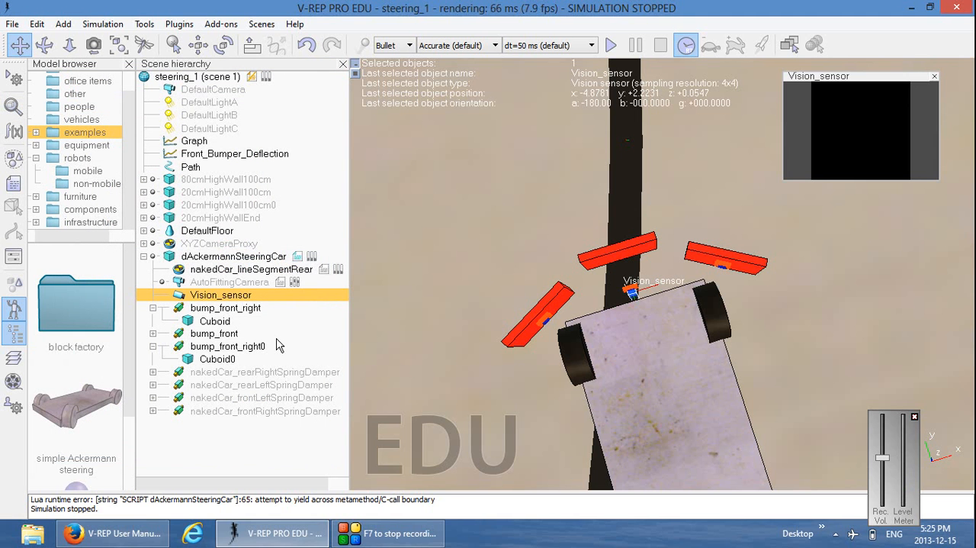
Shift dAckermannSteeringCar along world X to -4.8531, placing its sensor beside the black line, and test-run the simulation
click(191, 260)
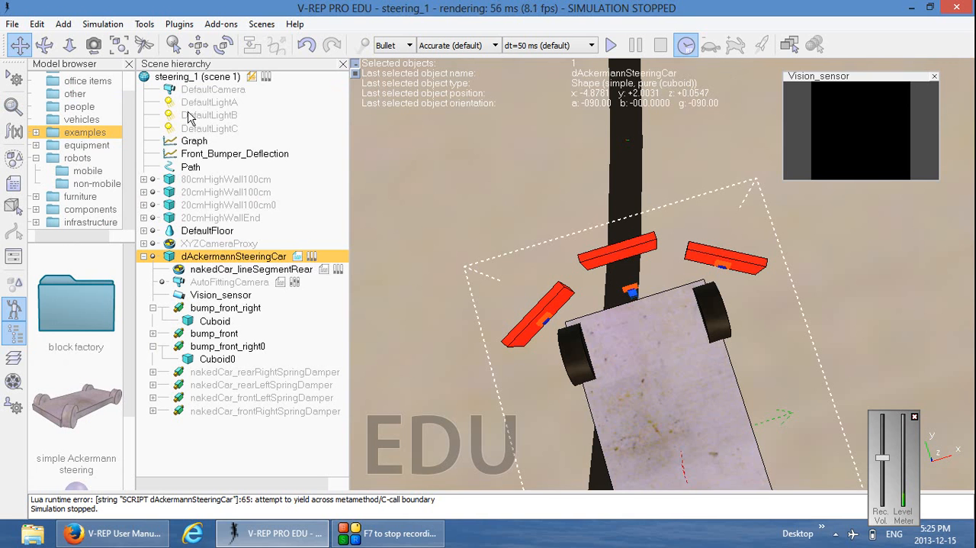
click(198, 45)
drag(630, 343, 658, 333)
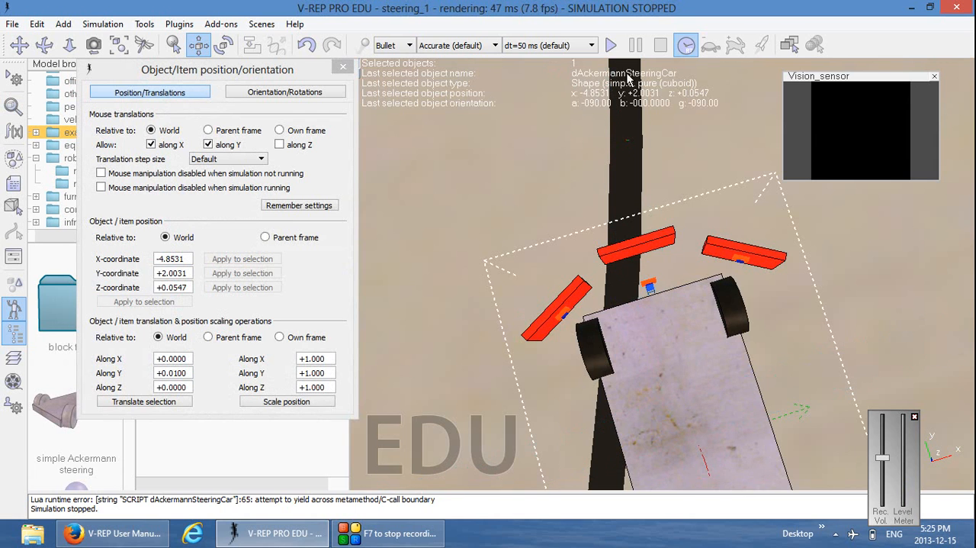
click(611, 45)
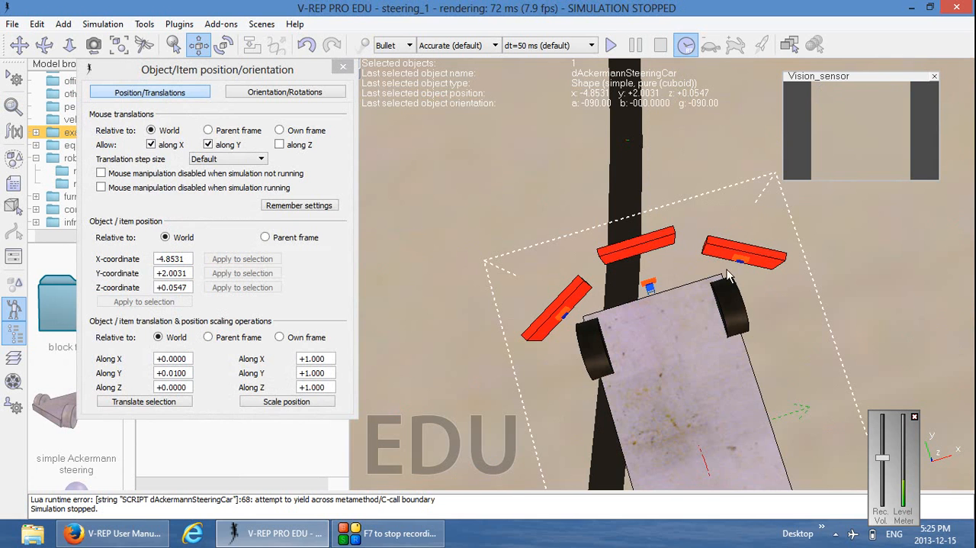
click(342, 70)
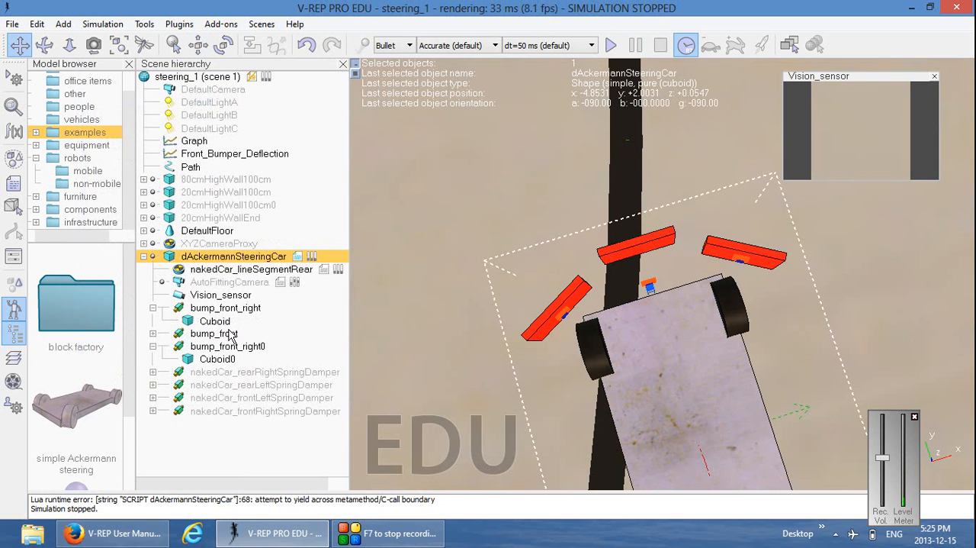
double_click(227, 296)
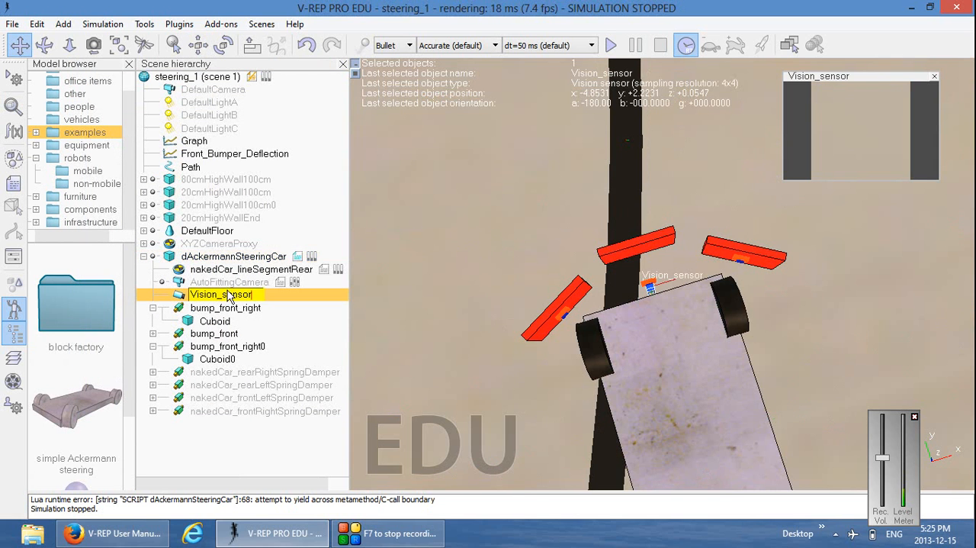
key(BackSpace)
key(BackSpace)
key(BackSpace)
key(BackSpace)
key(BackSpace)
key(BackSpace)
key(BackSpace)
key(BackSpace)
key(BackSpace)
key(BackSpace)
key(BackSpace)
key(BackSpace)
key(BackSpace)
text(middle)
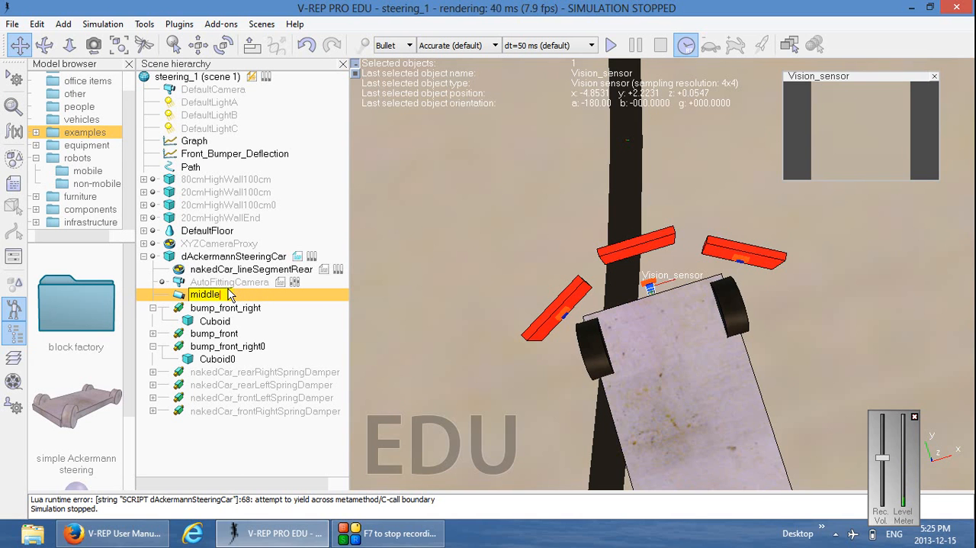
text(_light_sensor)
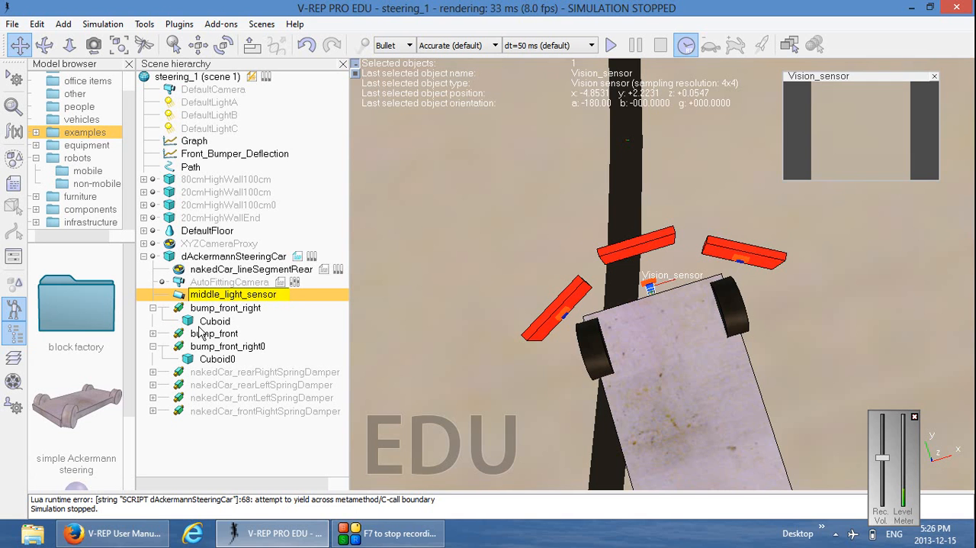
key(Escape)
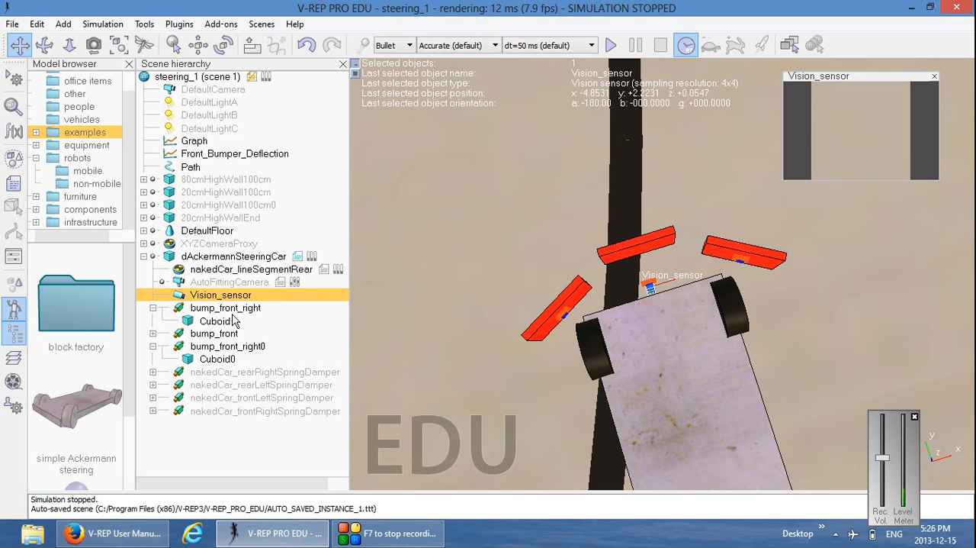
Duplicate Vision_sensor by copying it and pasting the copy into the scene
click(36, 24)
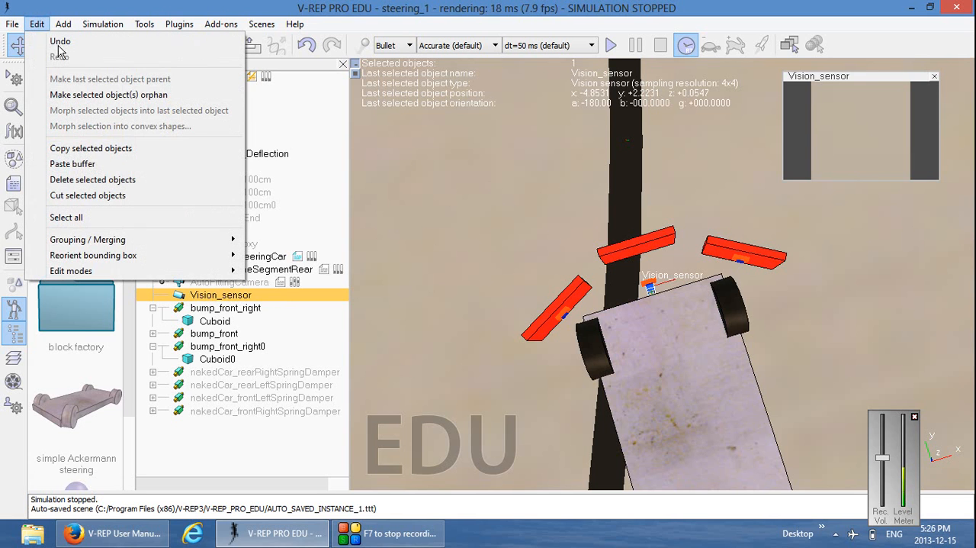
click(90, 149)
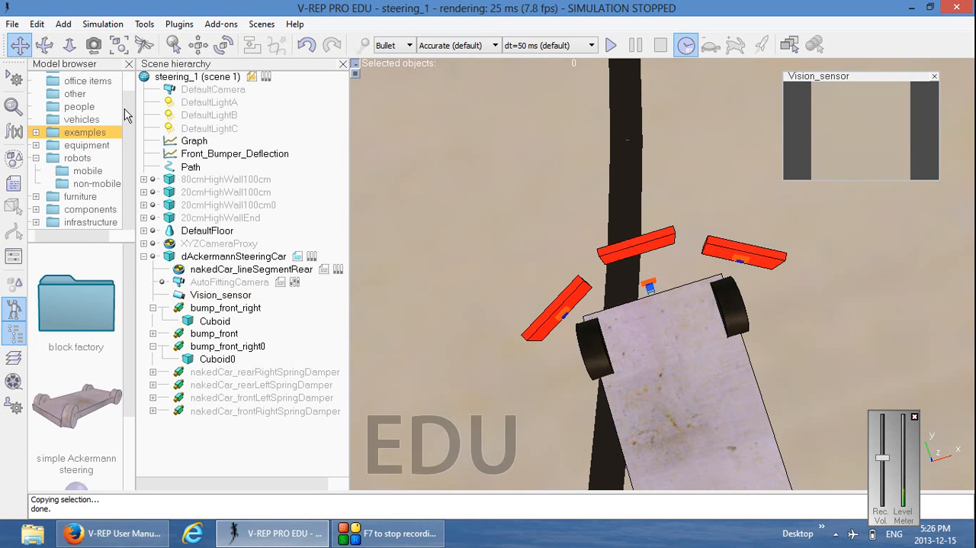
click(37, 23)
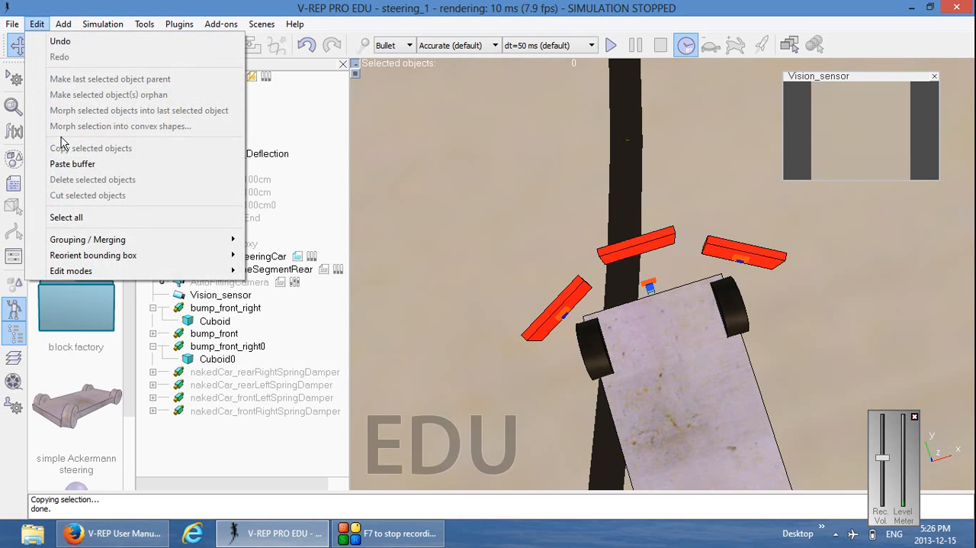
click(69, 164)
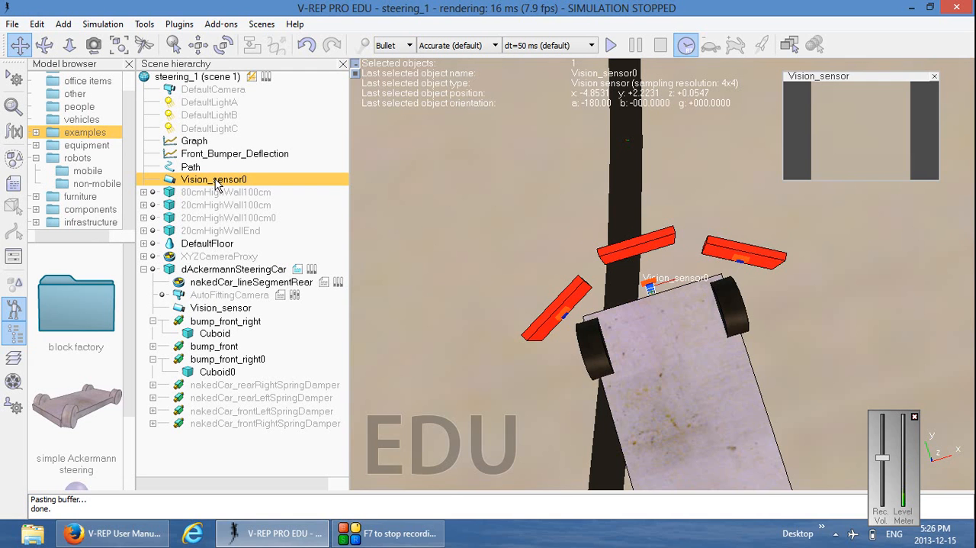
Rename the original Vision_sensor under dAckermannSteeringCar as middle_light
double_click(219, 308)
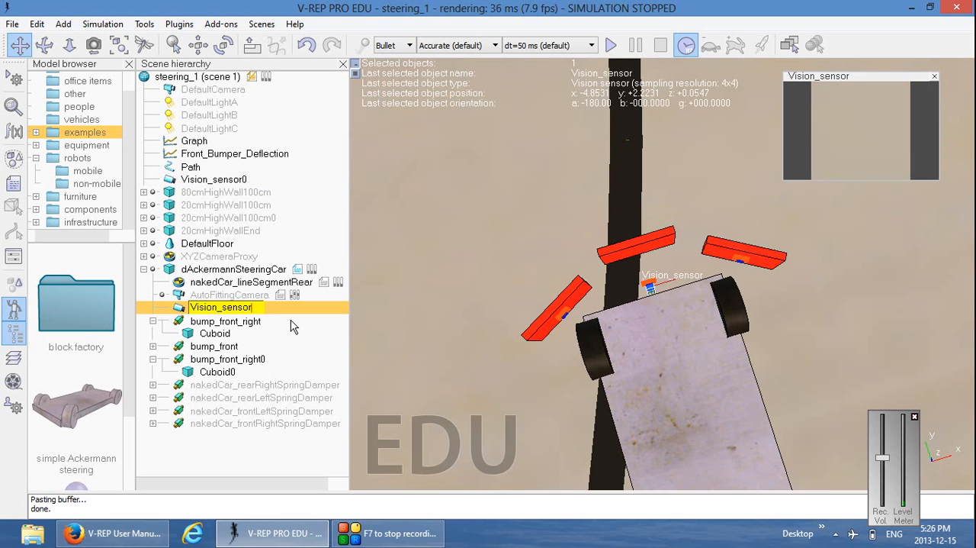
key(BackSpace)
key(BackSpace)
key(BackSpace)
key(BackSpace)
key(BackSpace)
key(BackSpace)
key(BackSpace)
key(BackSpace)
key(BackSpace)
key(BackSpace)
key(BackSpace)
key(BackSpace)
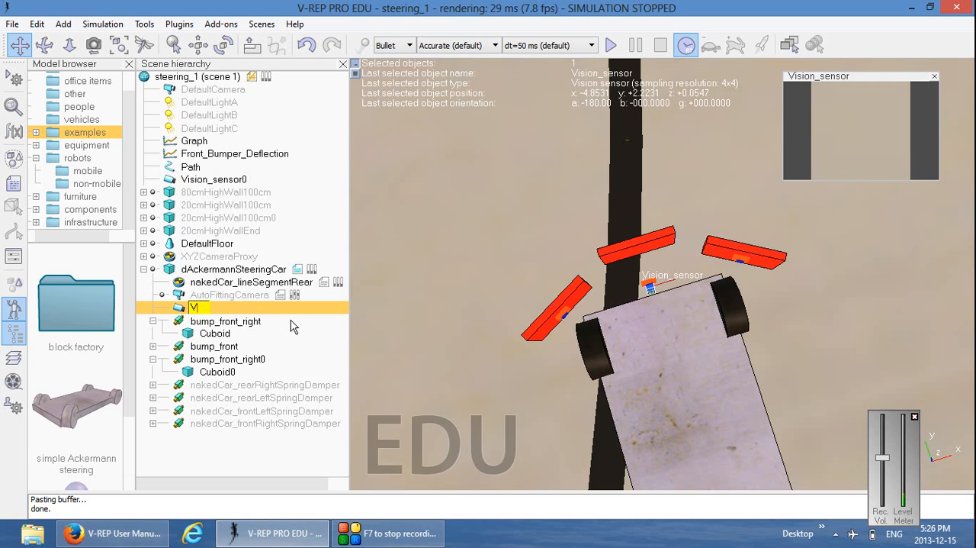
text(middle_light)
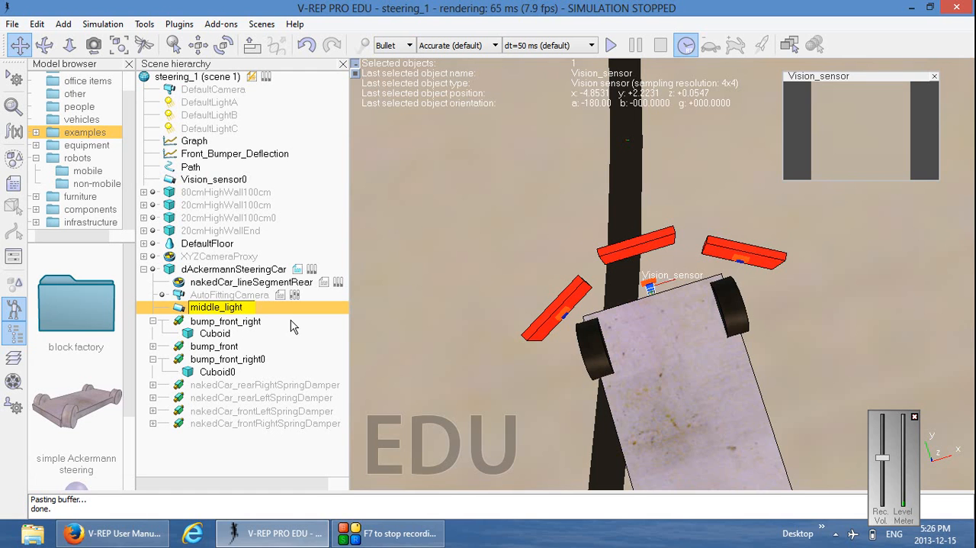
key(Return)
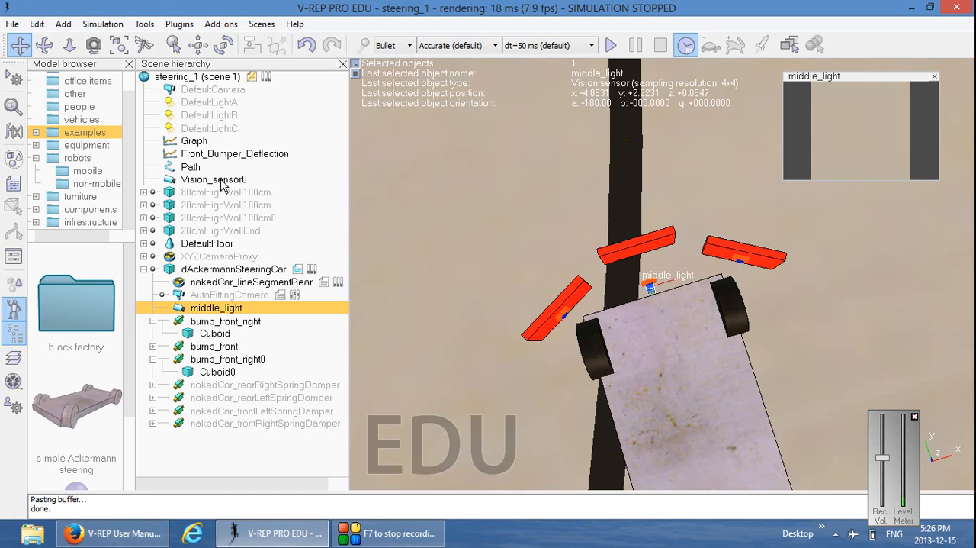
Rename the pasted sensor copy, Vision_sensor0, as right_light
click(220, 181)
double_click(221, 181)
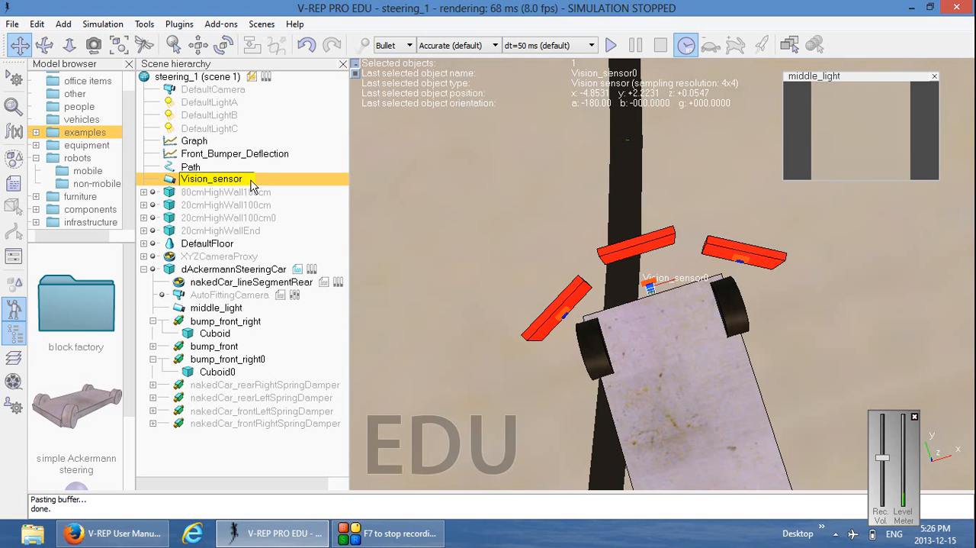
key(BackSpace)
key(BackSpace)
key(BackSpace)
key(BackSpace)
key(BackSpace)
key(BackSpace)
key(BackSpace)
key(BackSpace)
key(BackSpace)
key(BackSpace)
key(BackSpace)
key(BackSpace)
key(BackSpace)
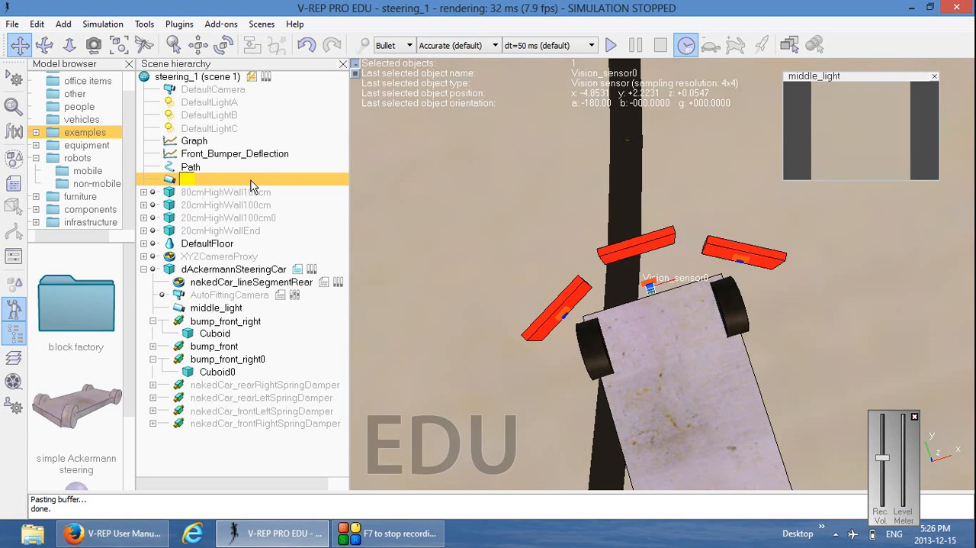
text(right)
text(_light)
key(Return)
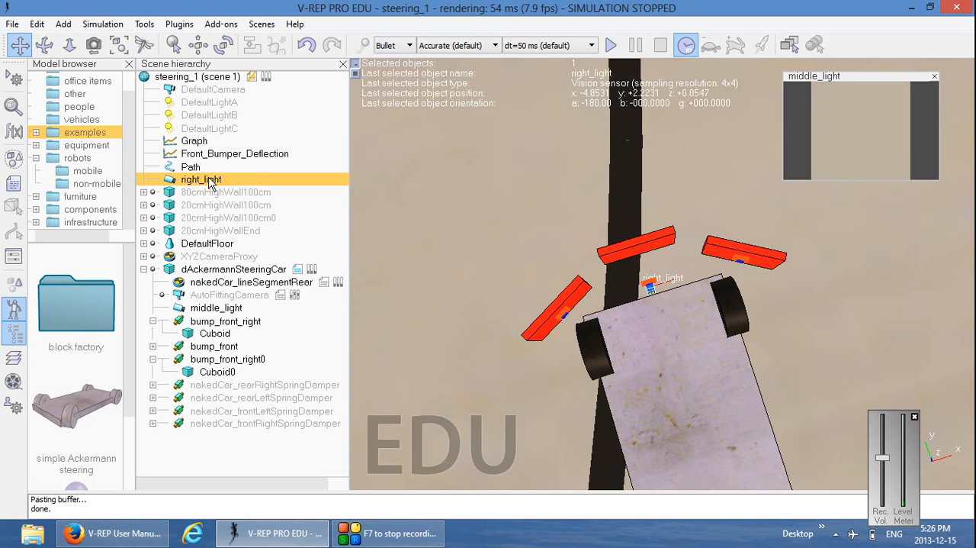
Translate right_light by +0.1 along X relative to its own frame, with the Y offset set to 0
click(199, 47)
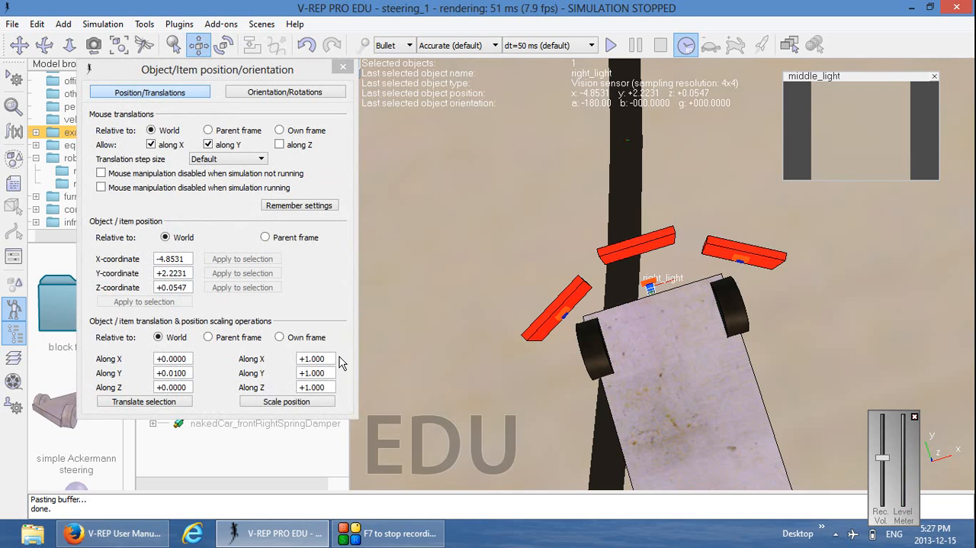
click(280, 337)
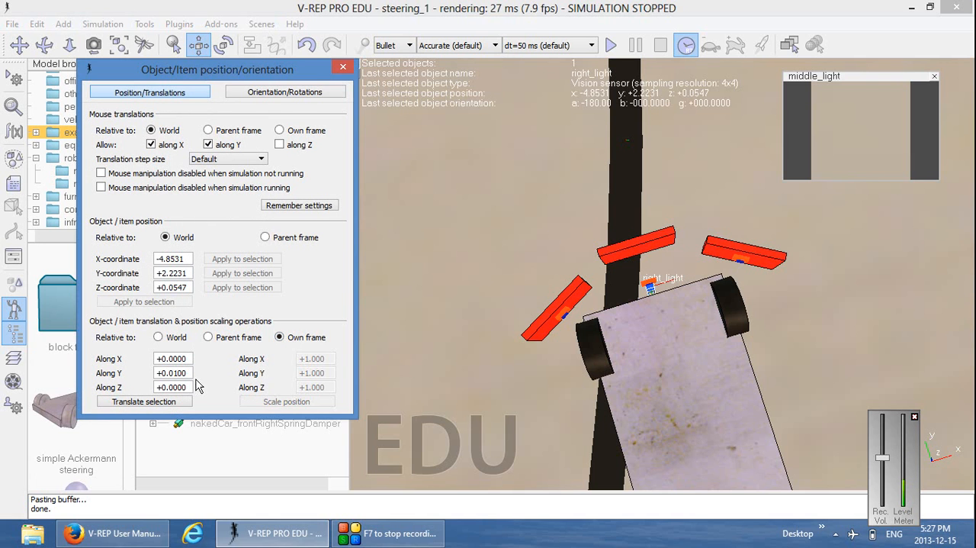
drag(187, 372, 119, 372)
text(0)
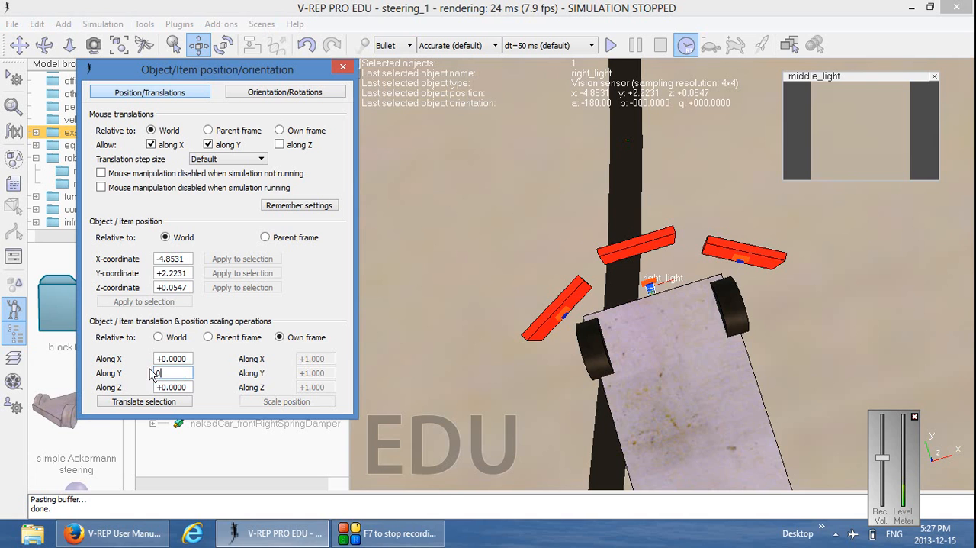
click(191, 357)
text(1)
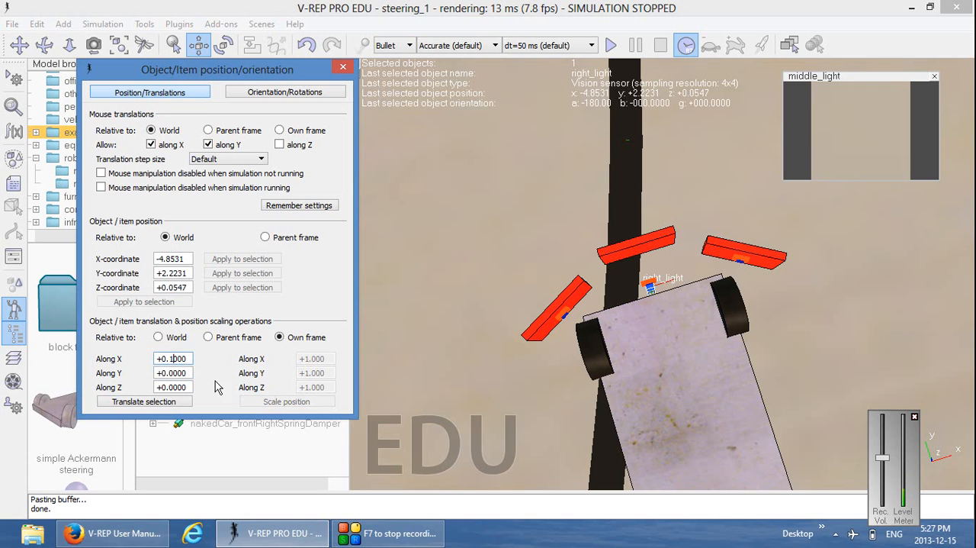
click(144, 402)
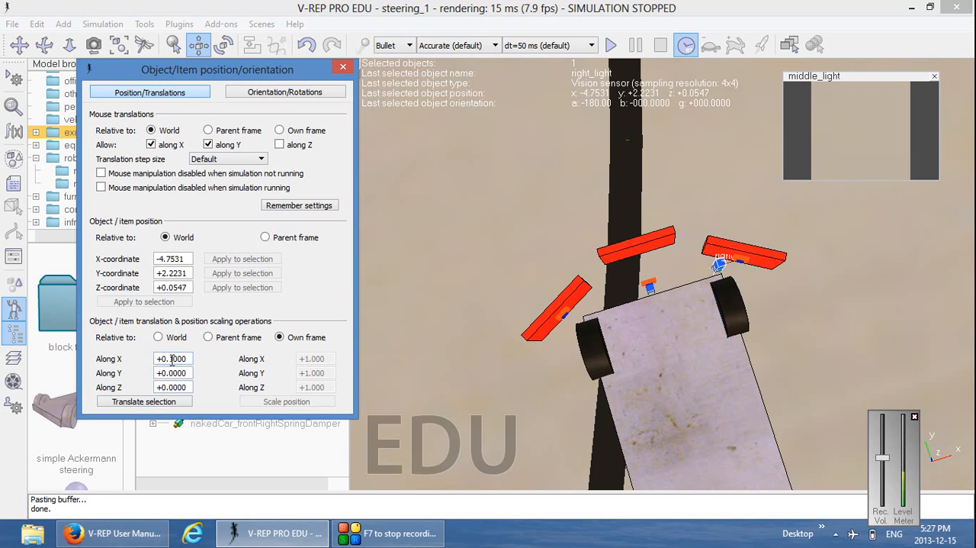
Shift right_light back in -0.01 increments along its own X axis to world X -4.7731 and close the position dialog
drag(170, 358, 181, 358)
key(BackSpace)
text(10)
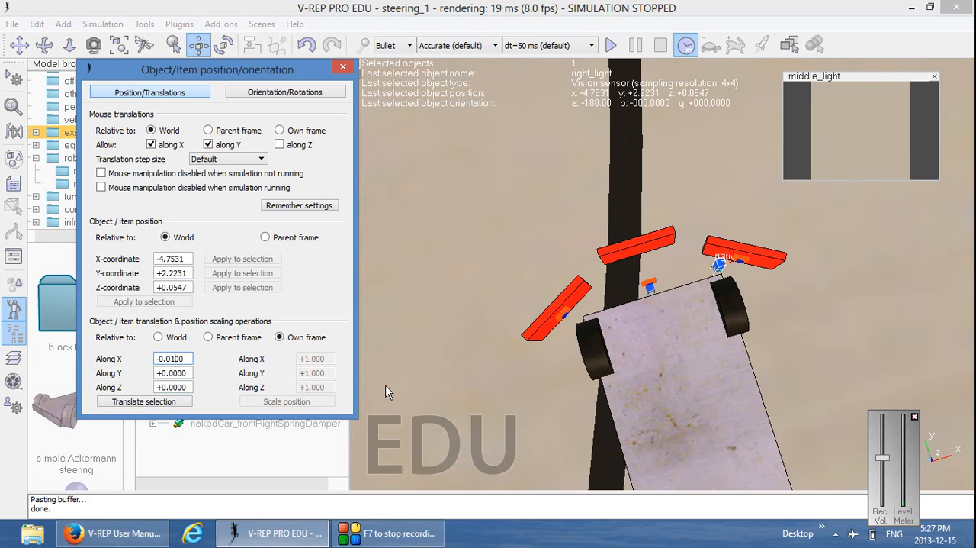
click(148, 402)
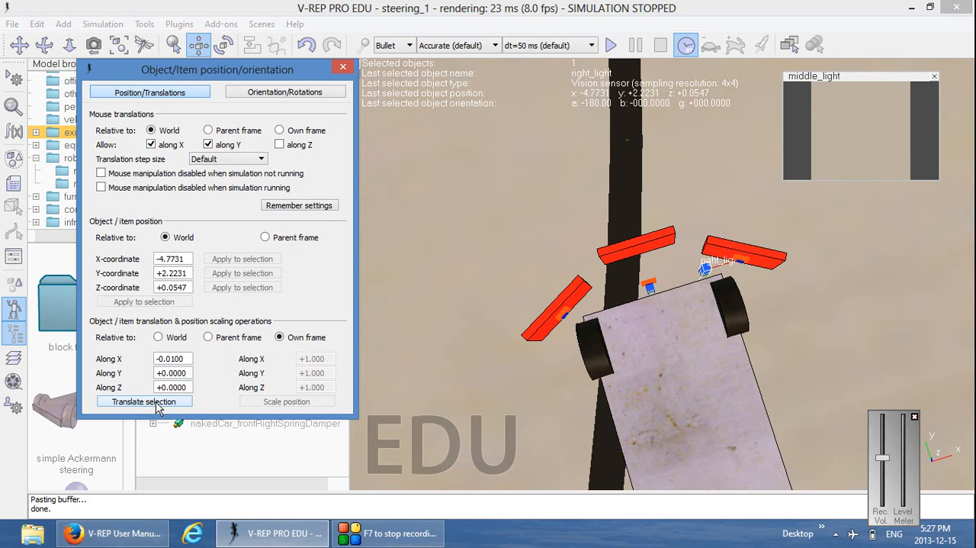
click(343, 70)
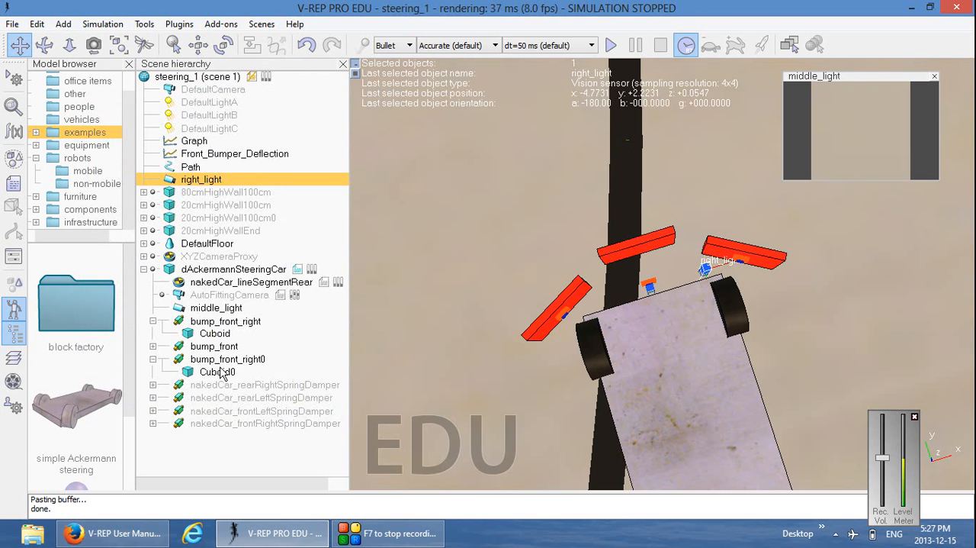
Make dAckermannSteeringCar the parent of right_light and collapse the bump_front_right branch in the scene hierarchy
ctrl+click(226, 271)
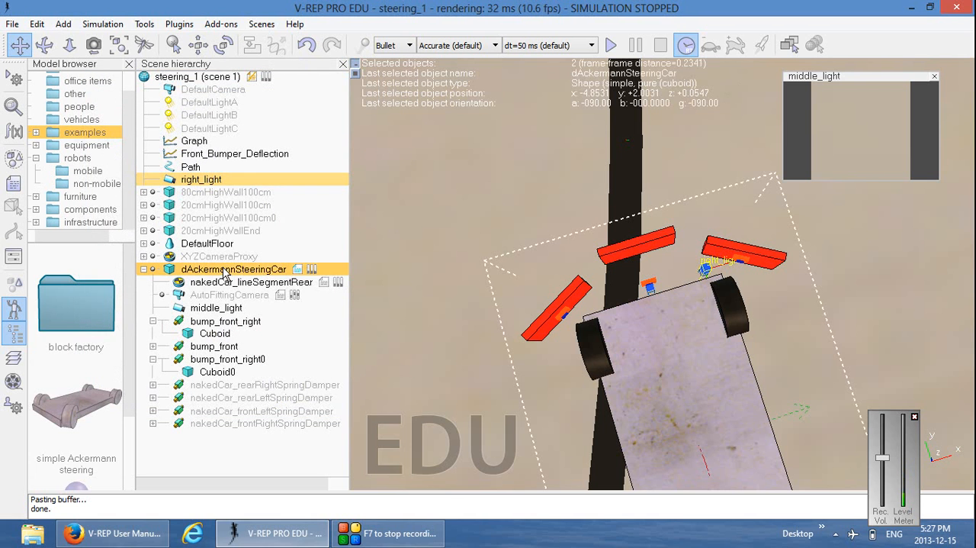
right_click(227, 272)
mouse_move(271, 356)
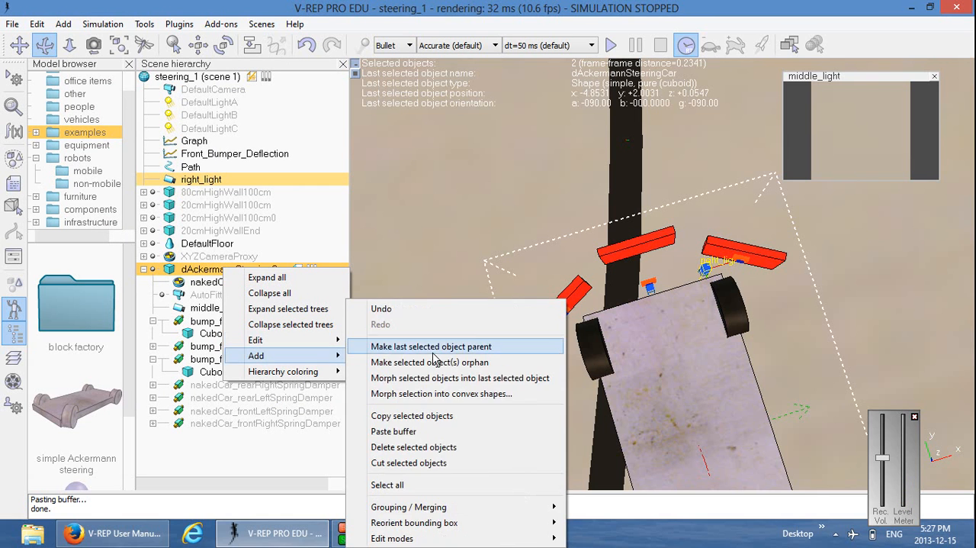
mouse_move(259, 339)
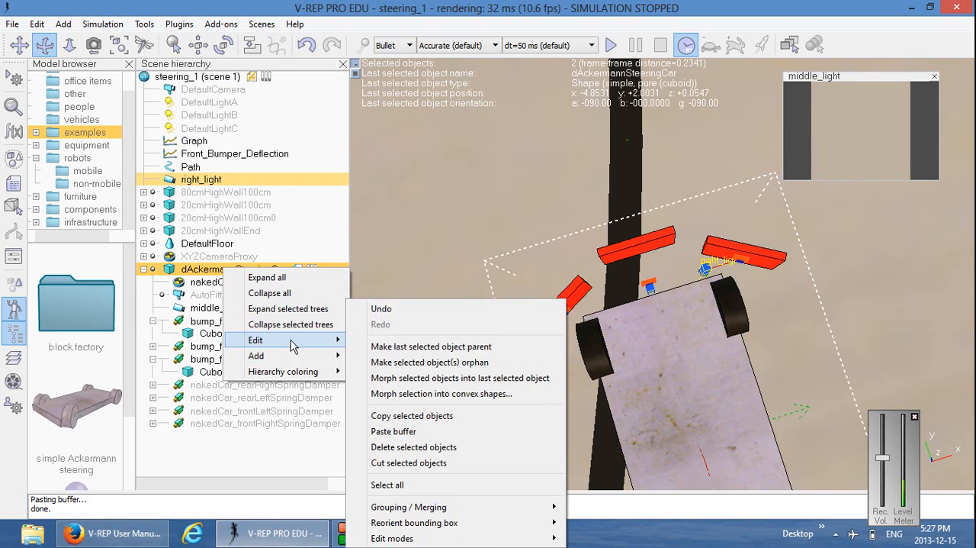
click(458, 349)
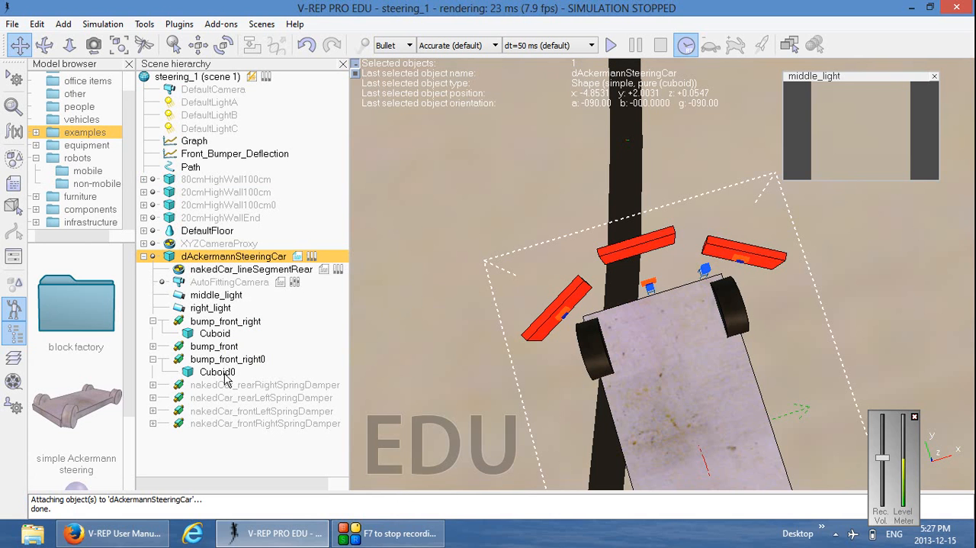
click(152, 322)
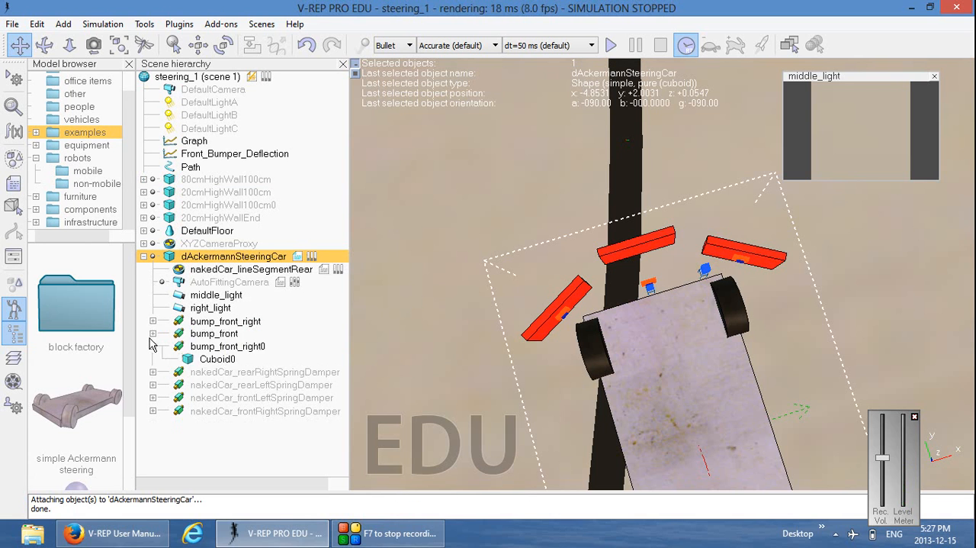
click(197, 309)
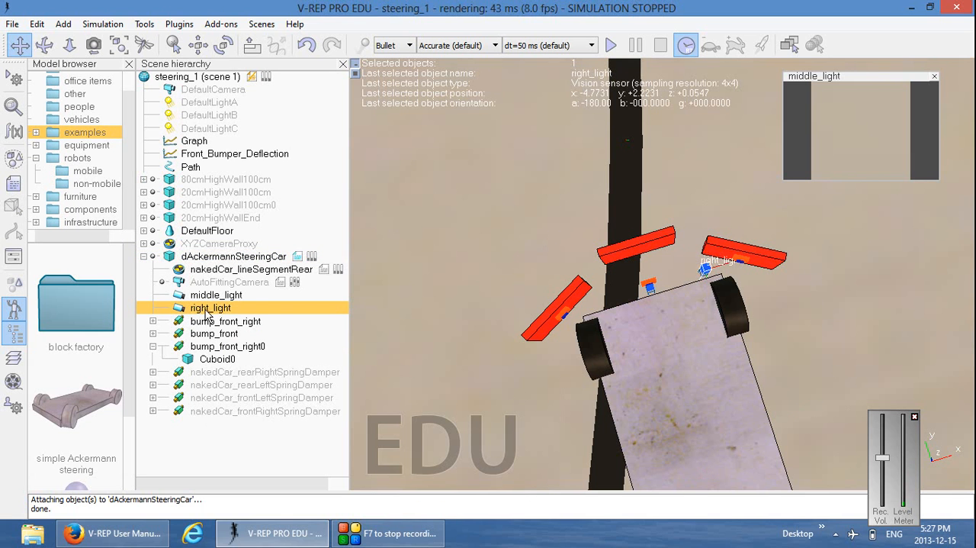
right_click(205, 310)
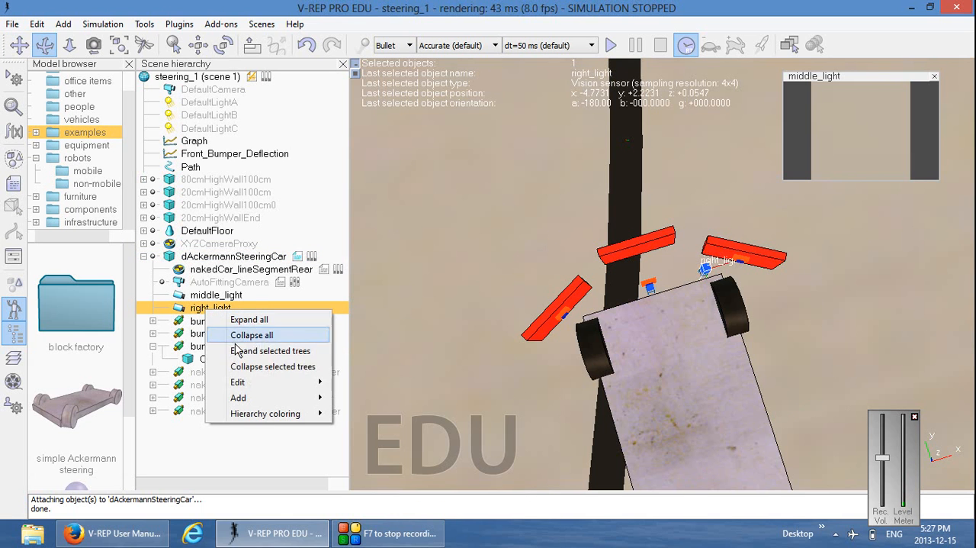
click(37, 23)
click(36, 24)
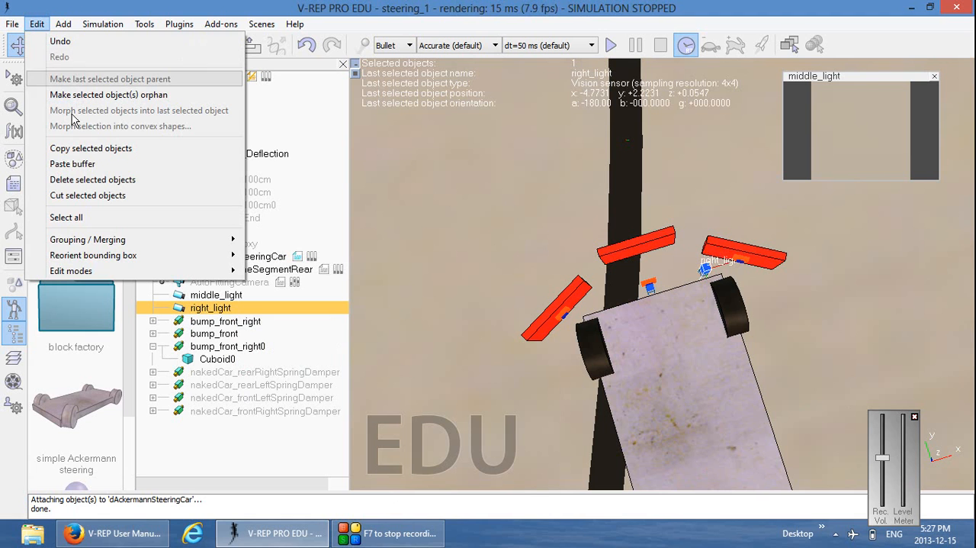
click(76, 149)
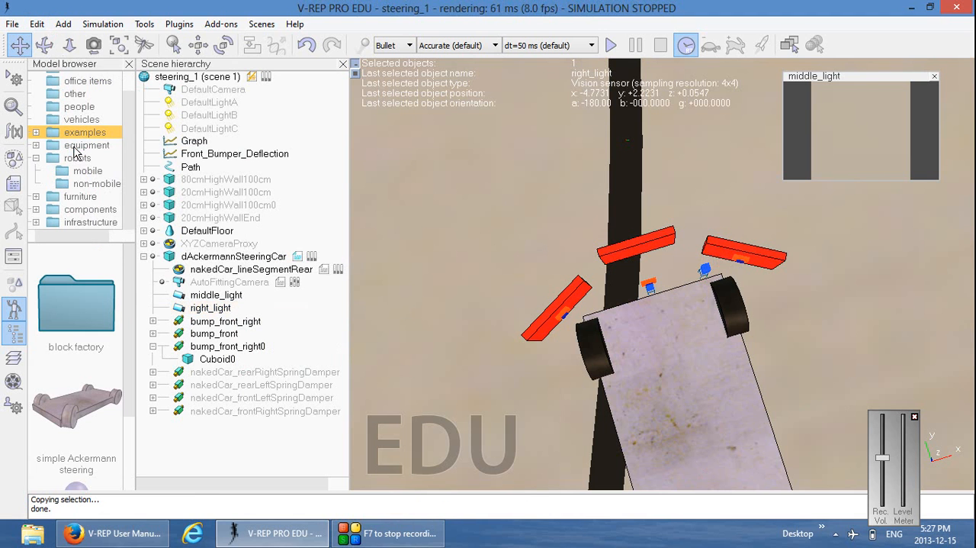
click(36, 24)
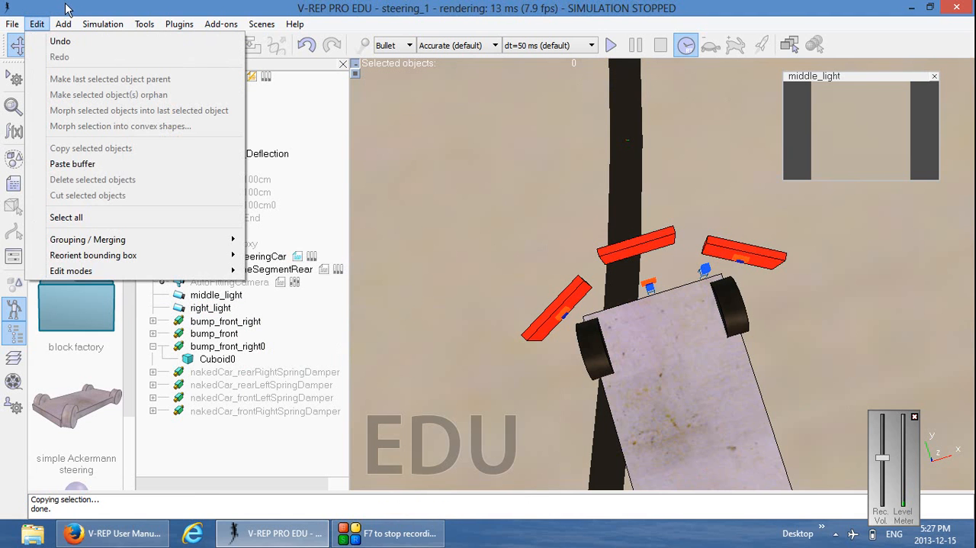
click(93, 13)
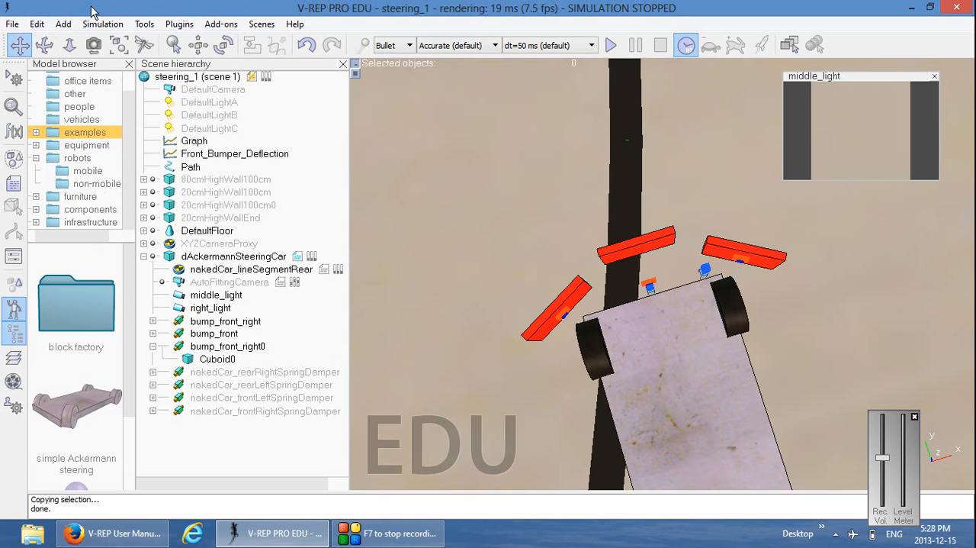
Duplicate the middle_light vision sensor by copying it and pasting the copy into the scene
click(216, 297)
click(36, 24)
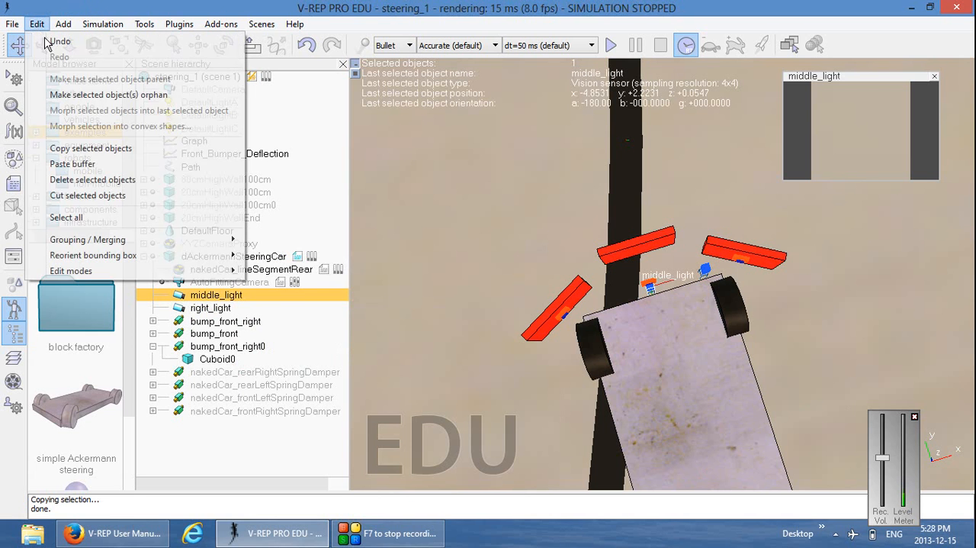
click(91, 148)
click(37, 24)
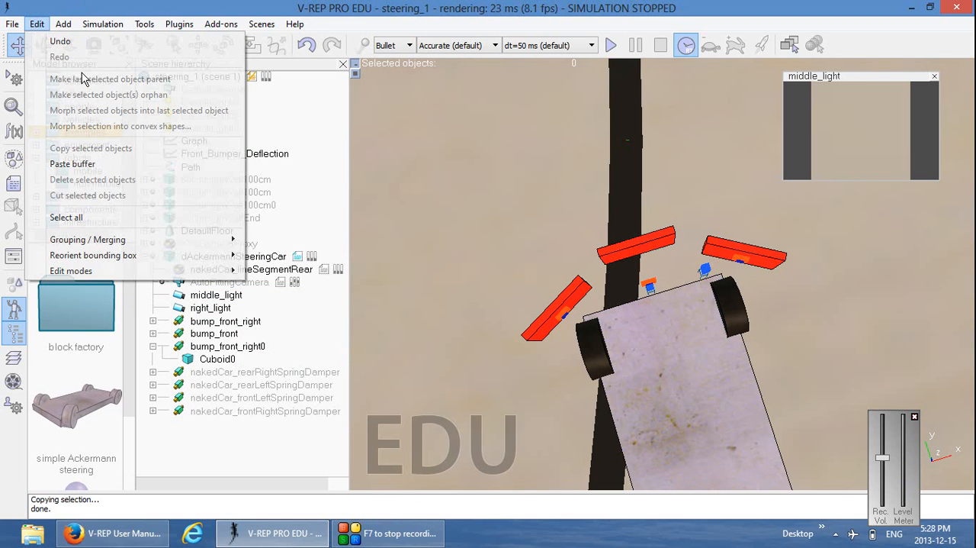
click(90, 161)
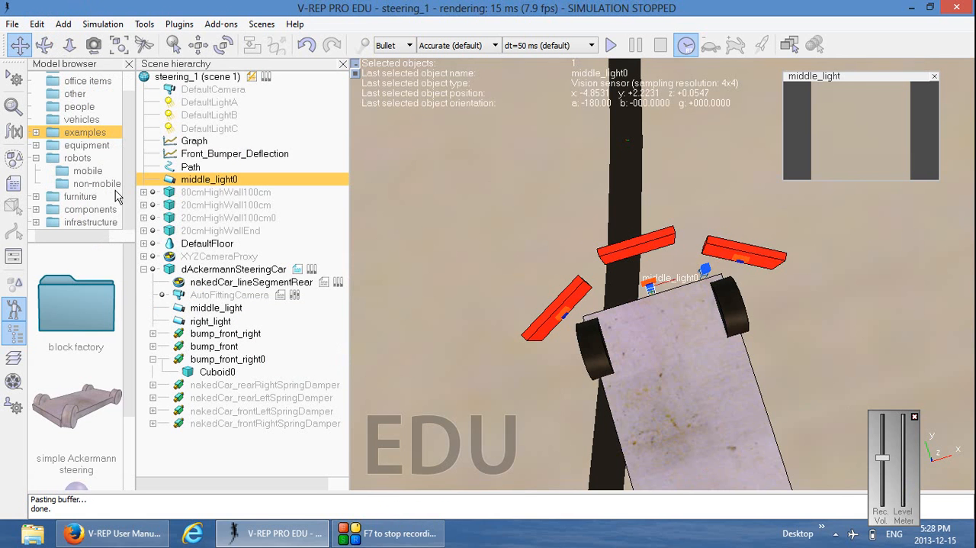
Translate the pasted middle_light copy by -0.08 along X relative to its own frame and close the position dialog
click(199, 45)
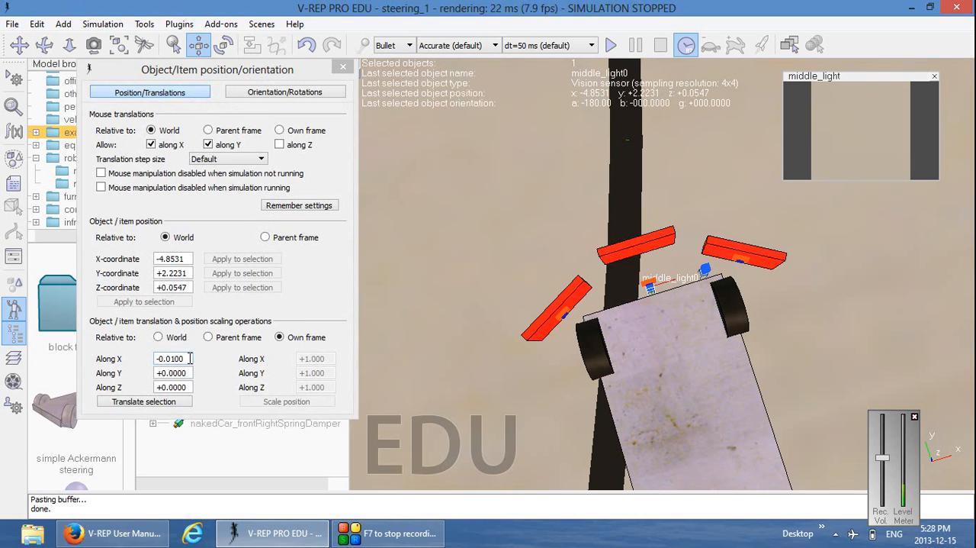
drag(191, 358, 149, 353)
text(-0.)
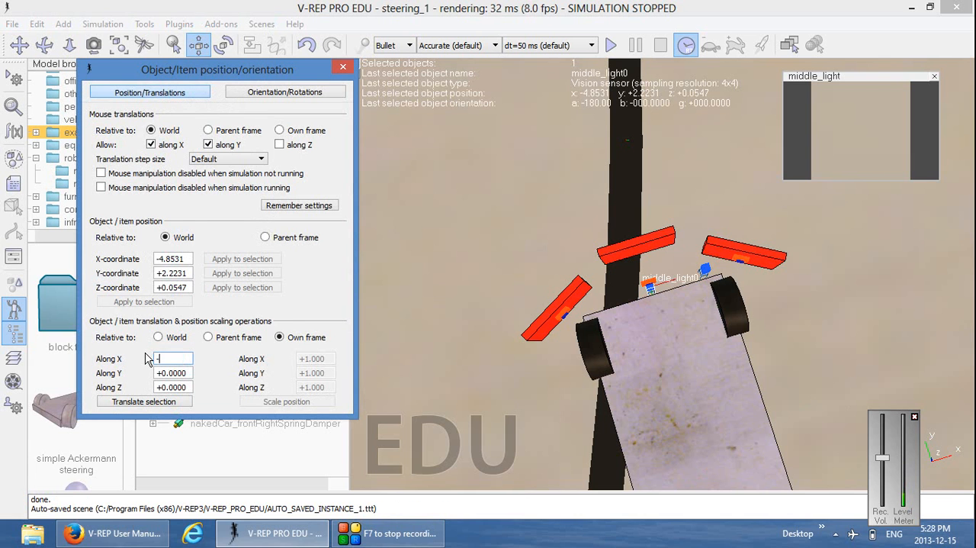
click(160, 402)
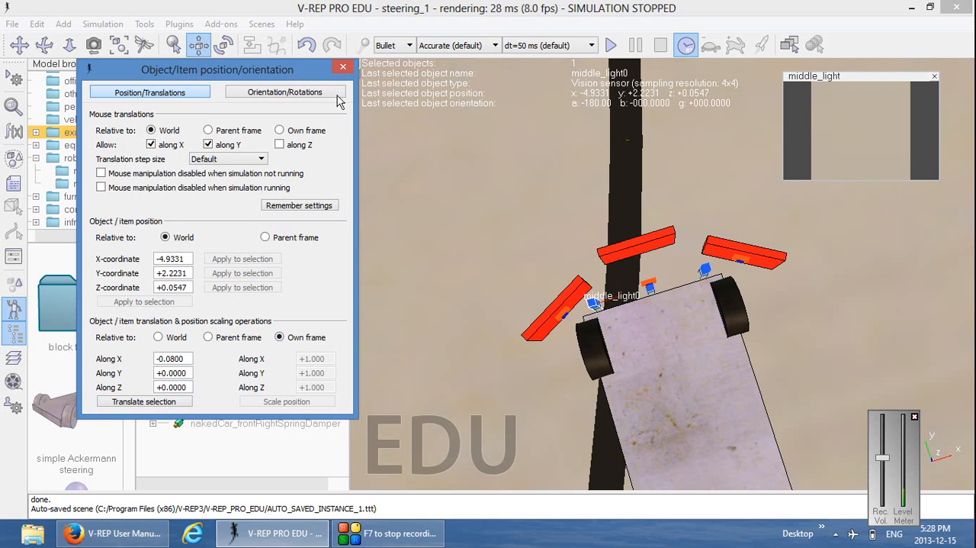
click(343, 68)
Rename the pasted sensor copy, middle_light0, as left_light
double_click(216, 180)
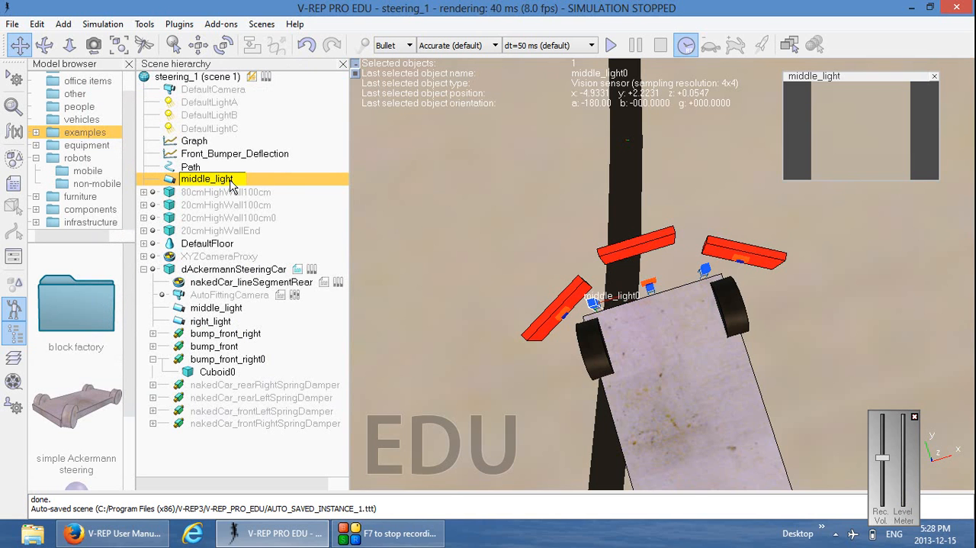
key(Home)
key(Delete)
key(Delete)
key(Delete)
key(Delete)
key(Delete)
key(Delete)
text(left)
key(Return)
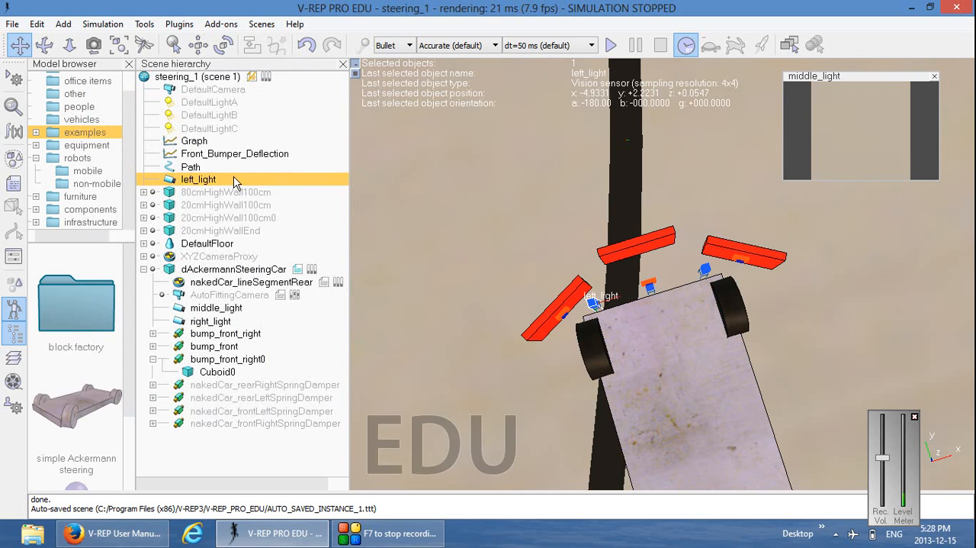
Make dAckermannSteeringCar the parent of left_light
ctrl+click(217, 270)
right_click(219, 270)
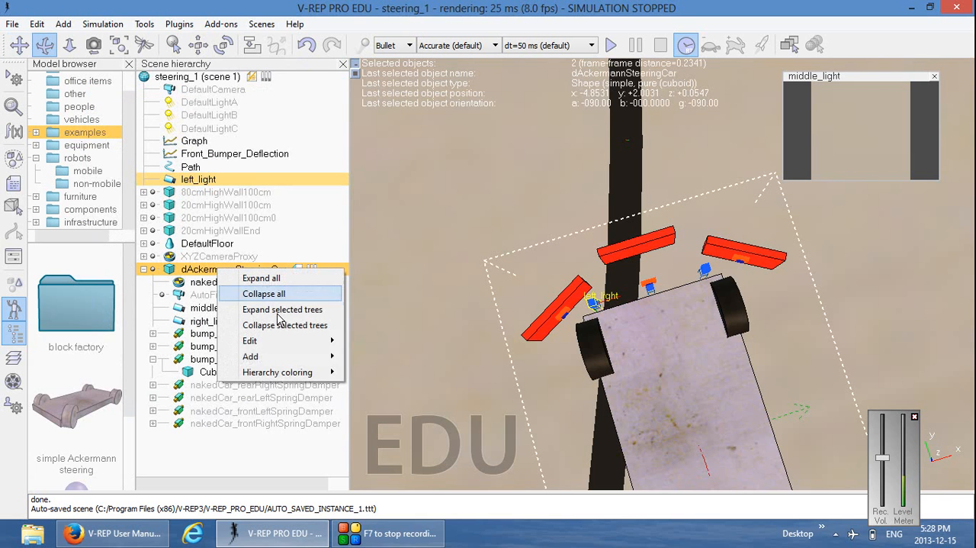
mouse_move(296, 343)
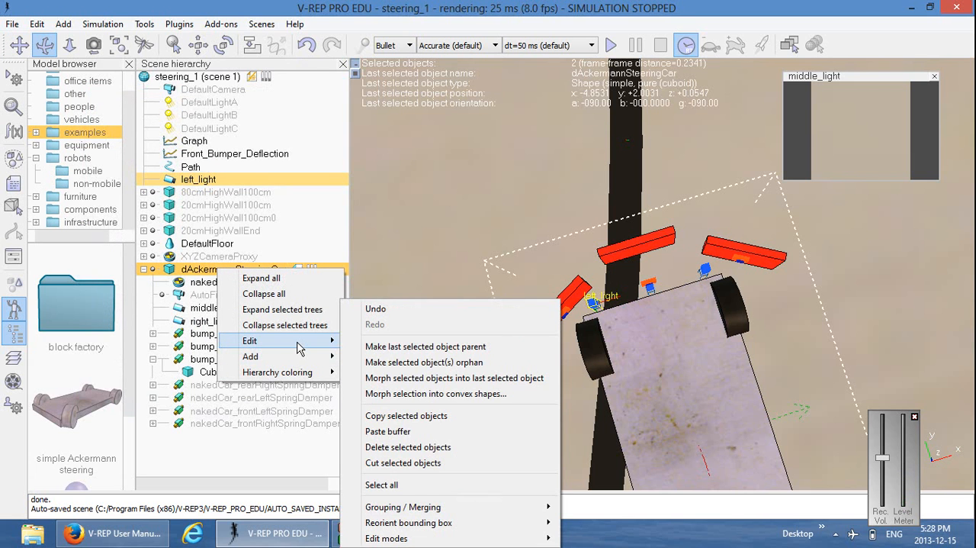
click(426, 346)
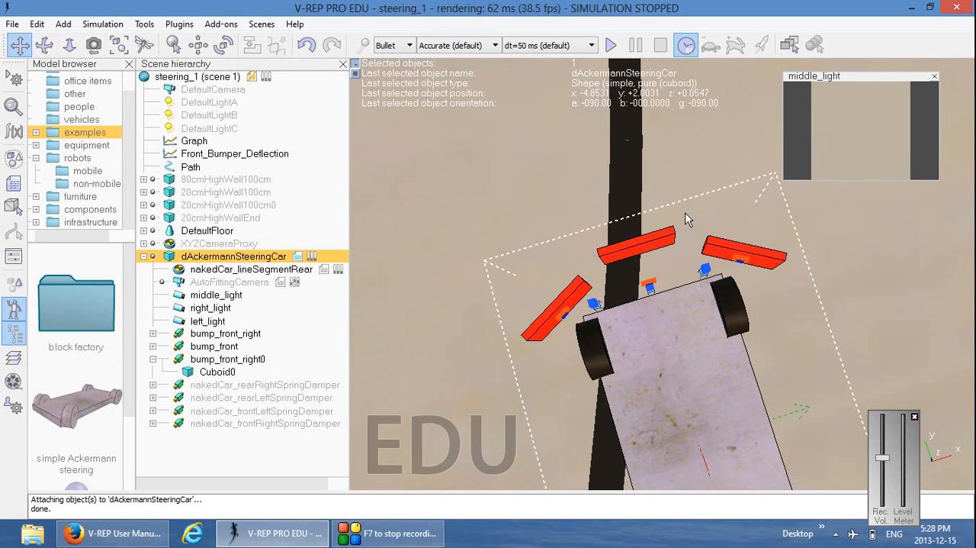
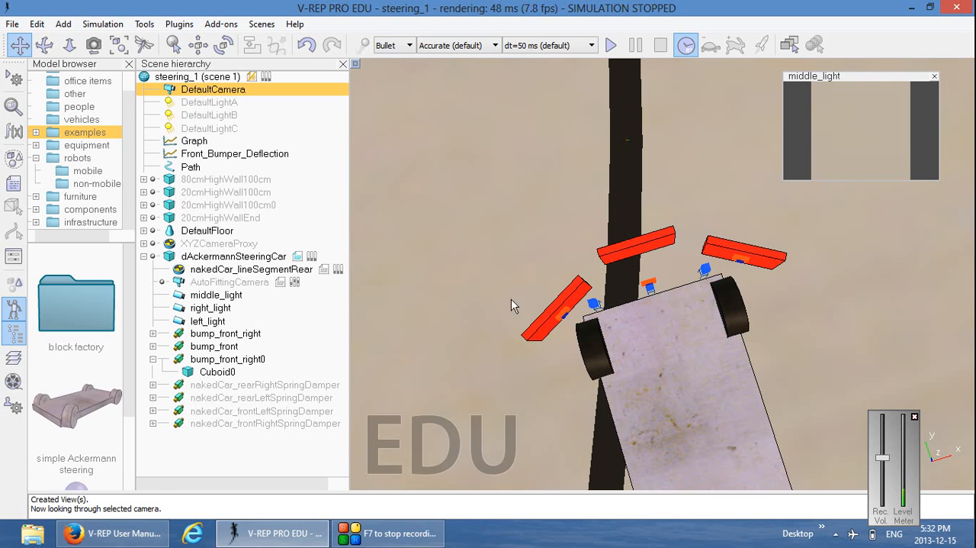
Add a new graph object to the scene
right_click(407, 153)
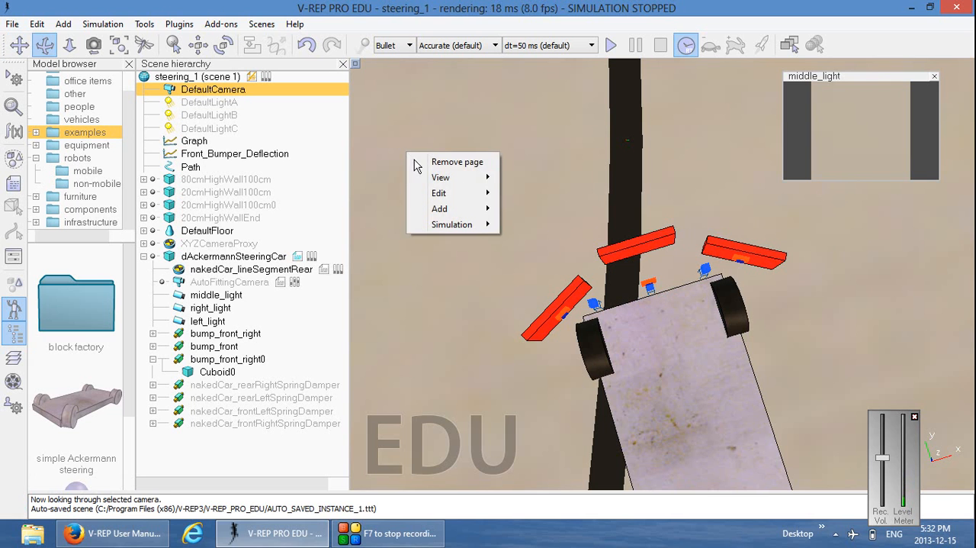
mouse_move(455, 208)
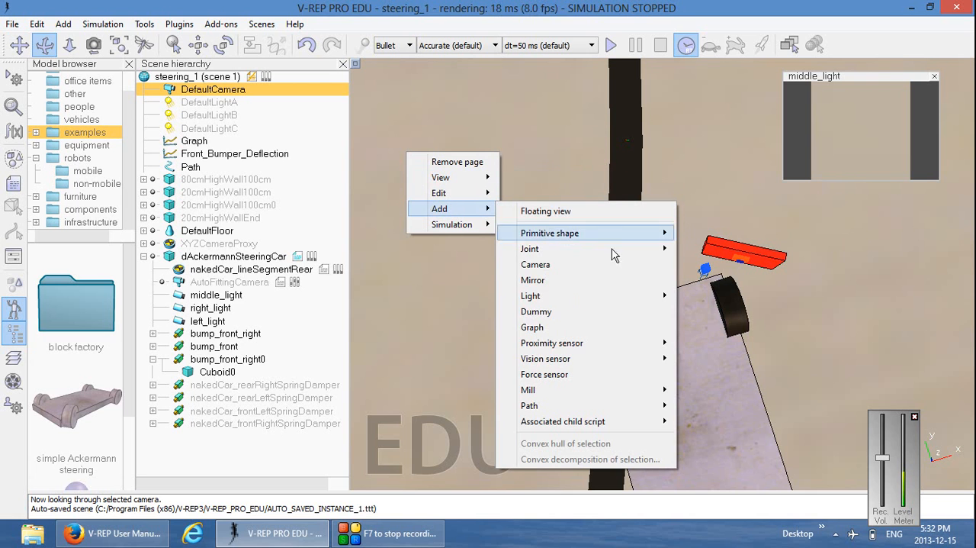
click(600, 326)
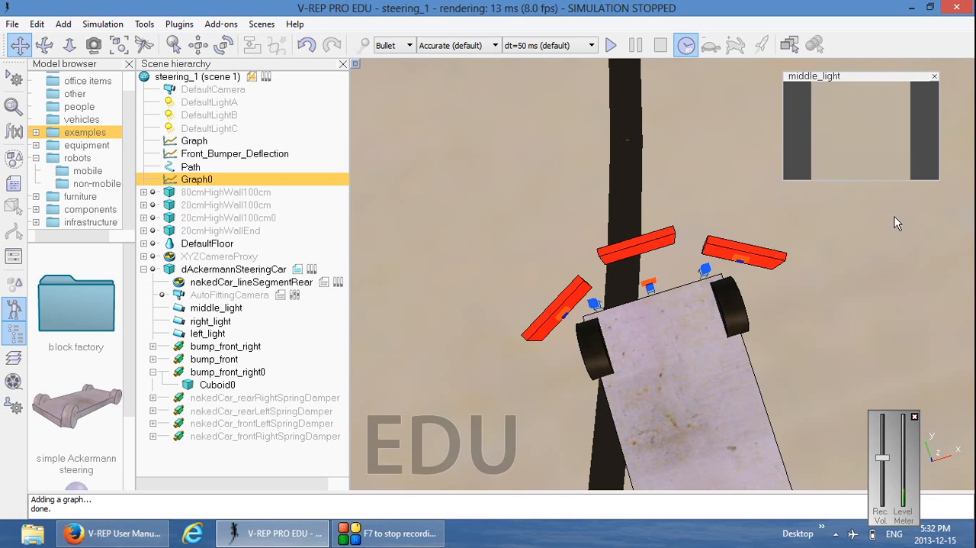
Replace the view on Page 2 with a two-view layout using horizontal separation
click(791, 45)
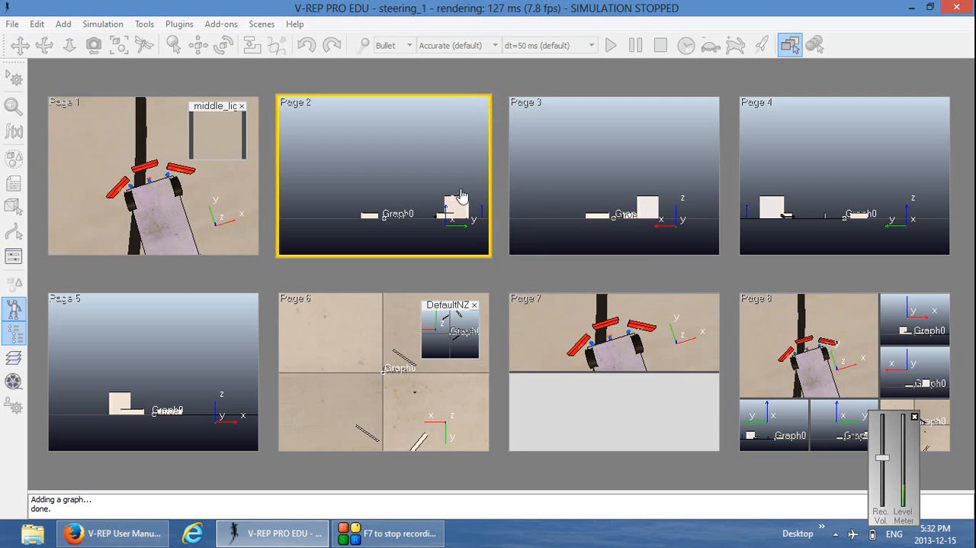
click(392, 174)
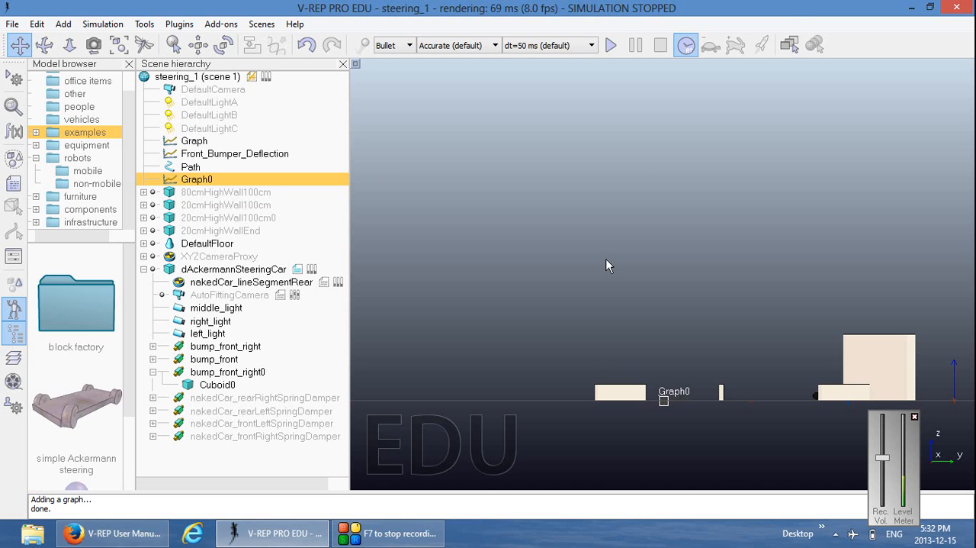
right_click(559, 183)
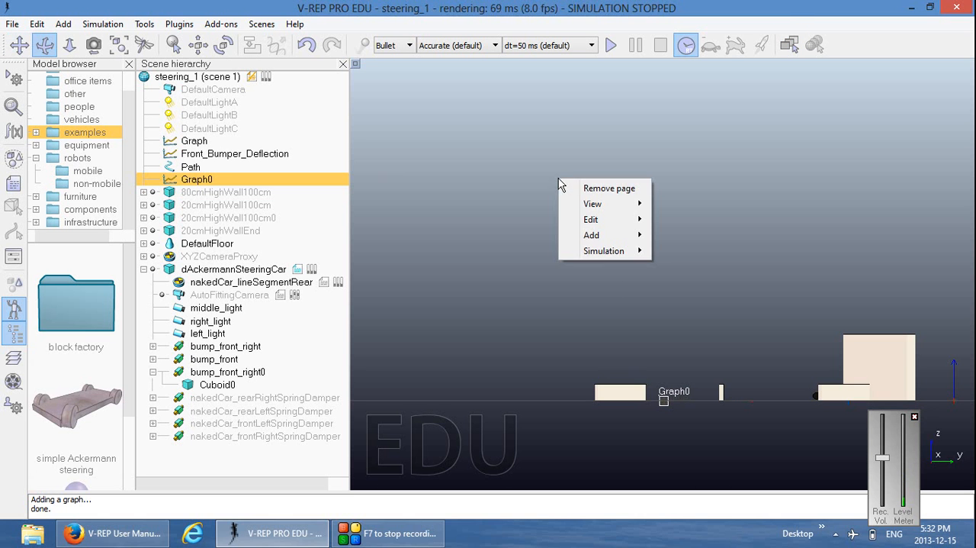
click(611, 188)
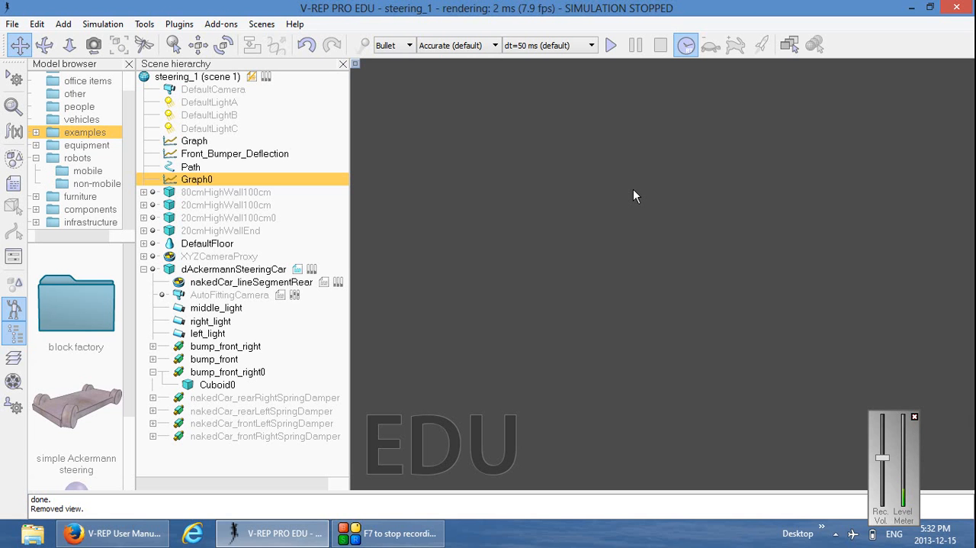
right_click(607, 183)
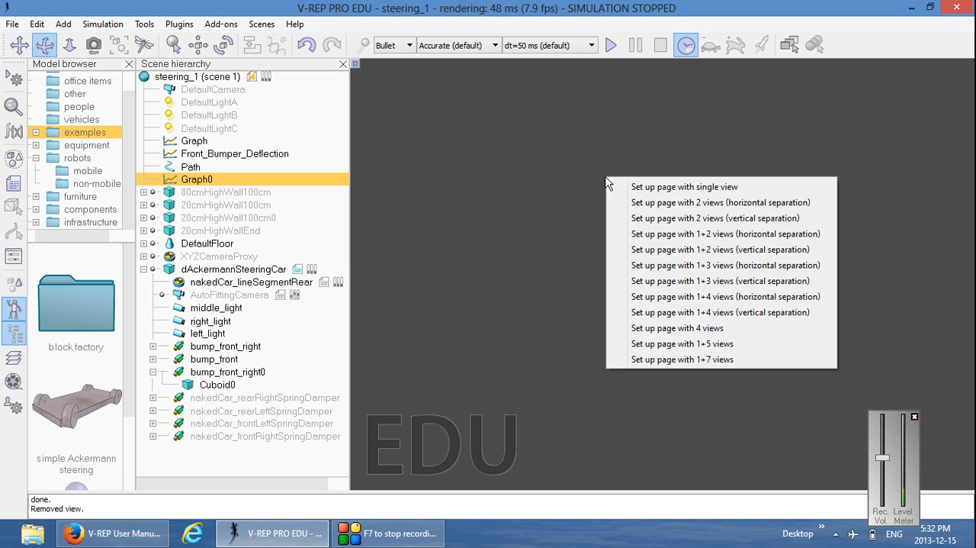
click(672, 203)
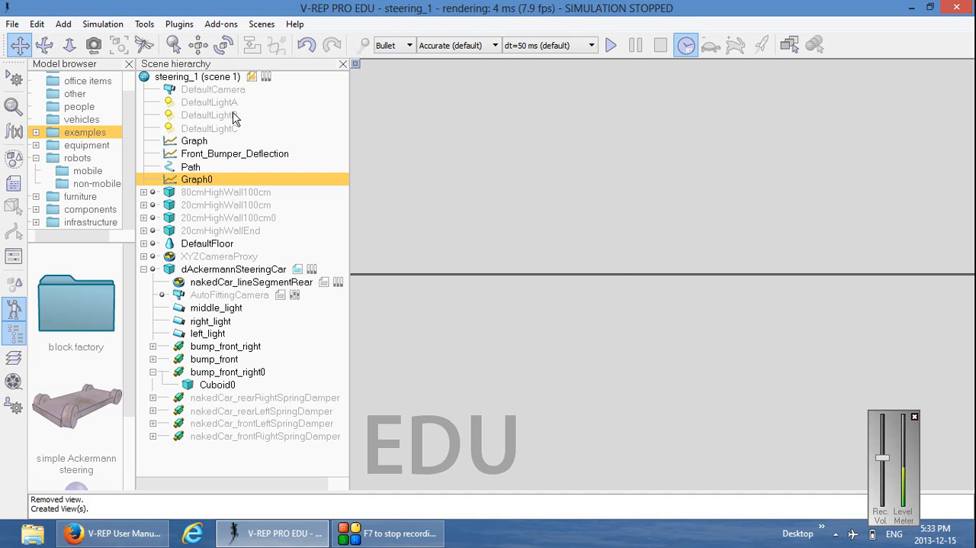
Associate the page's upper view with DefaultCamera
click(233, 89)
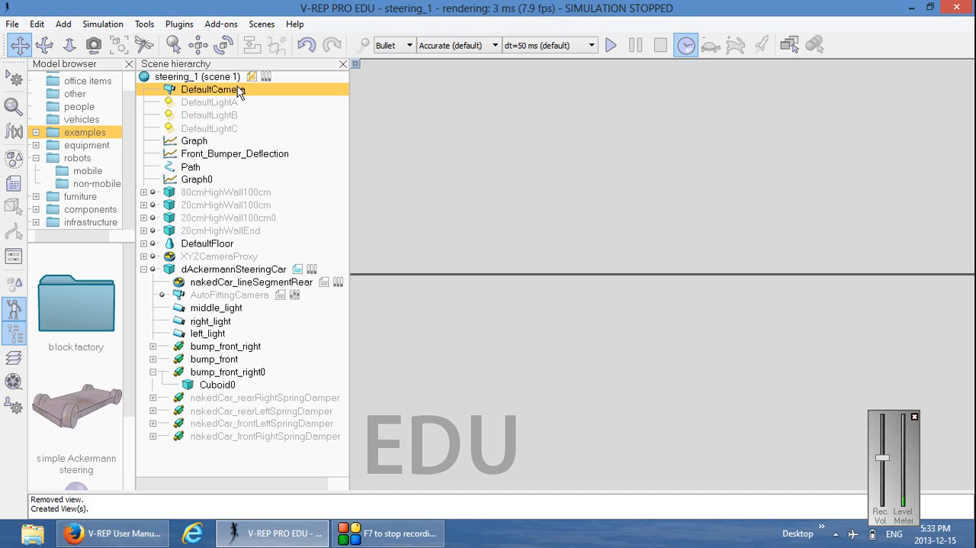
right_click(654, 140)
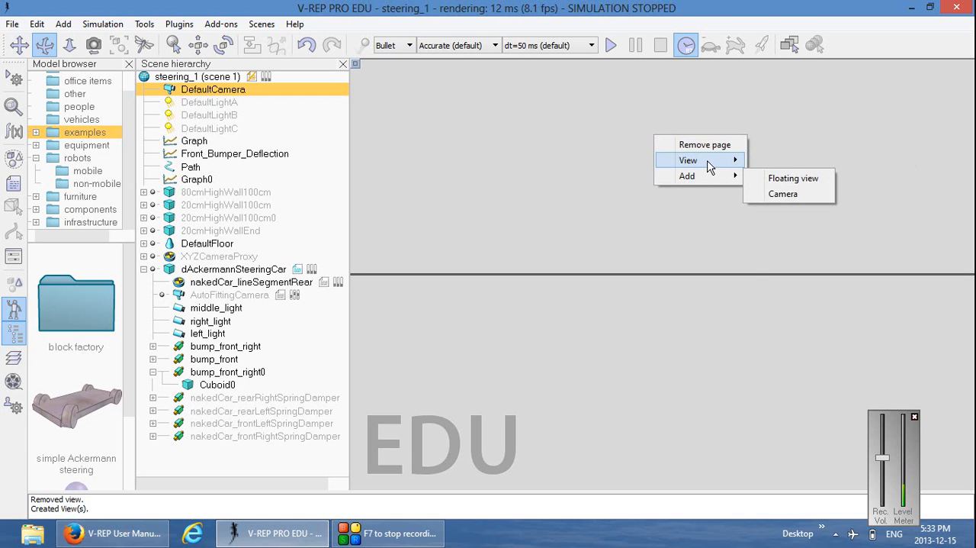
mouse_move(713, 160)
click(839, 163)
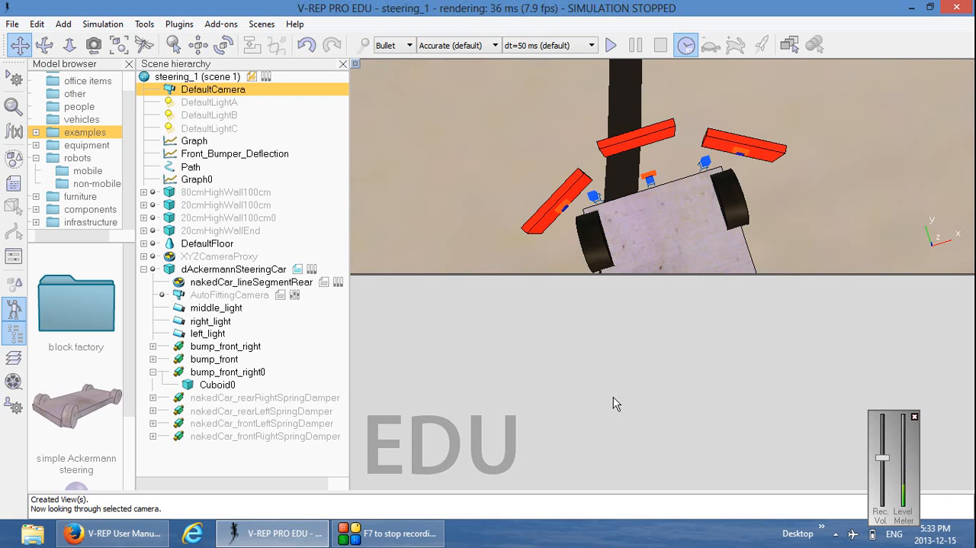
Rename the new graph object, Graph0, as Vision_Sensor_Output
right_click(635, 382)
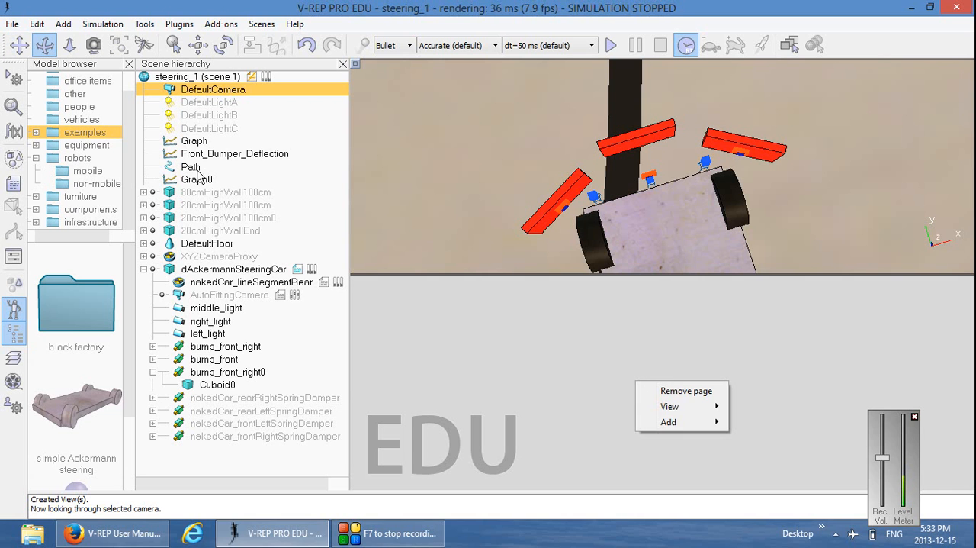
click(202, 181)
double_click(203, 180)
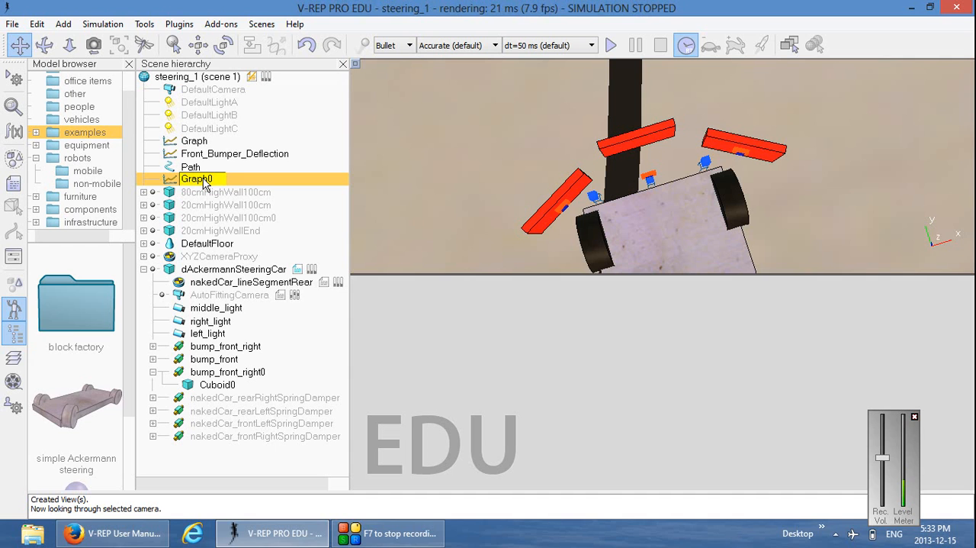
key(BackSpace)
key(BackSpace)
key(BackSpace)
text(Vision Sens)
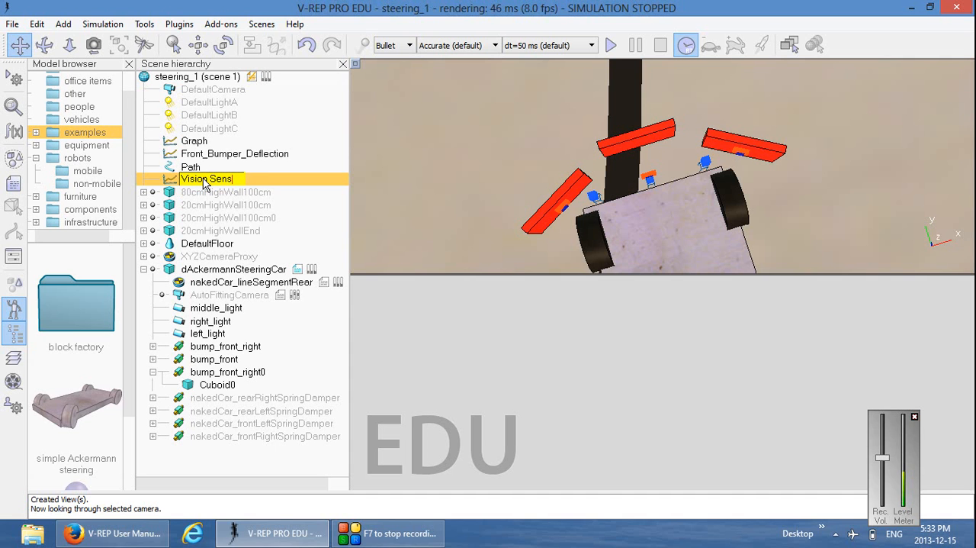
text(or Output)
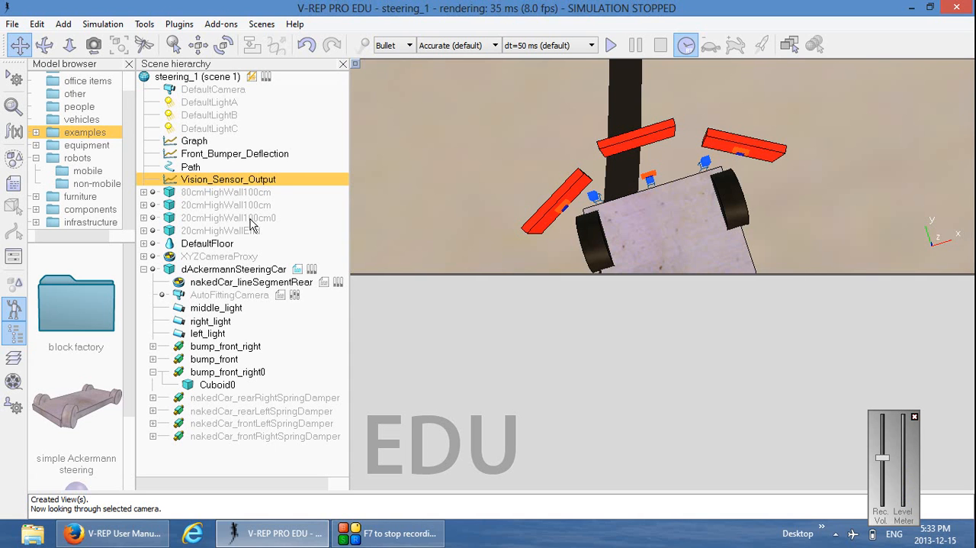
Associate the page's empty lower view with the Vision_Sensor_Output graph
right_click(633, 350)
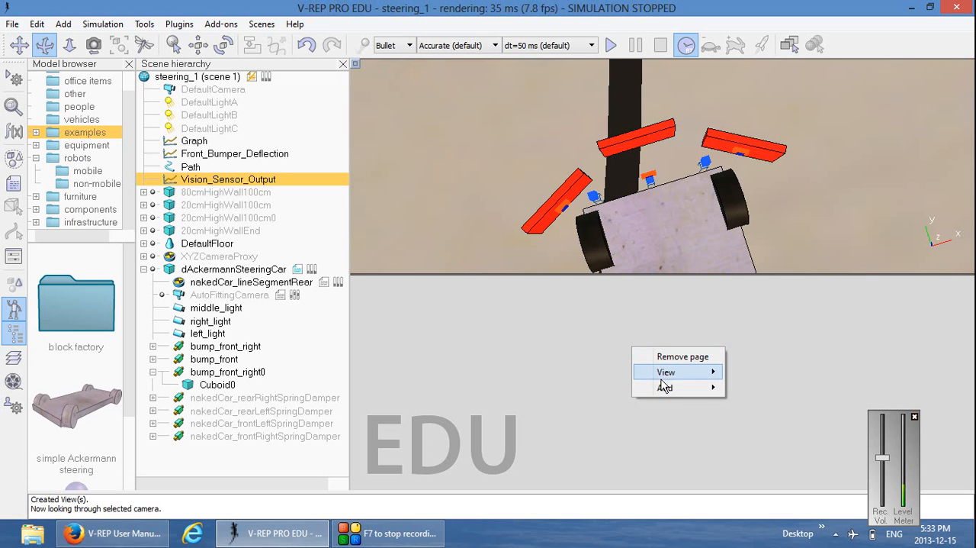
mouse_move(666, 372)
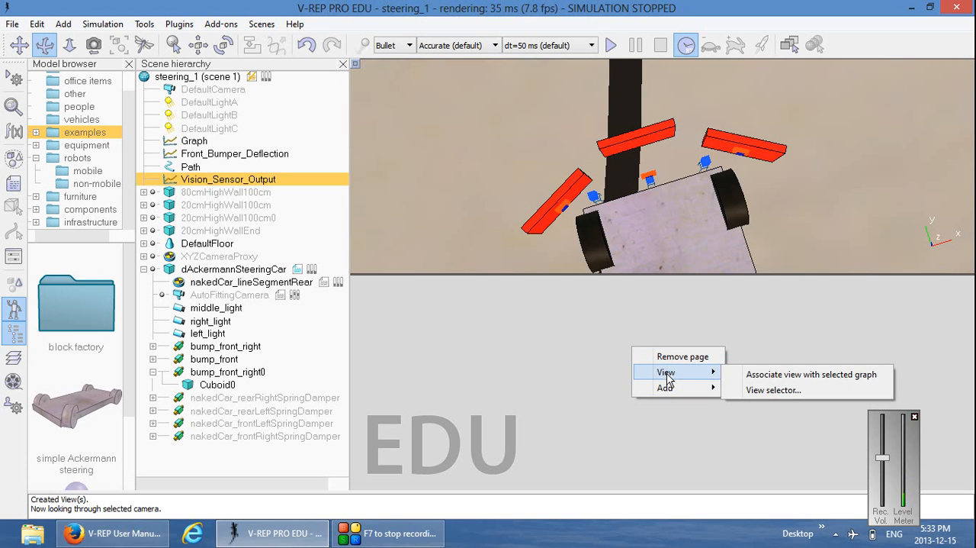
click(798, 377)
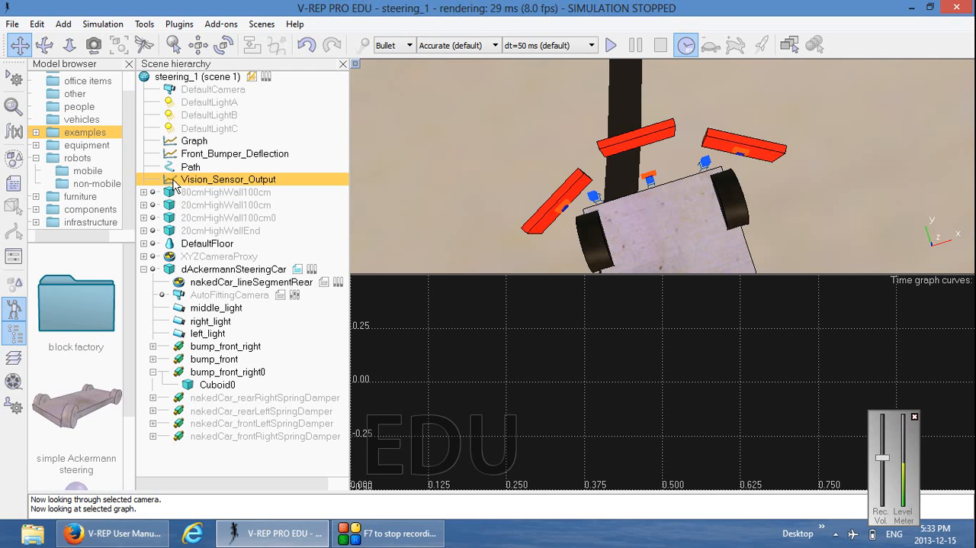
Add a data stream to the Vision_Sensor_Output graph that records the vision sensor average intensity value of middle_light
double_click(169, 183)
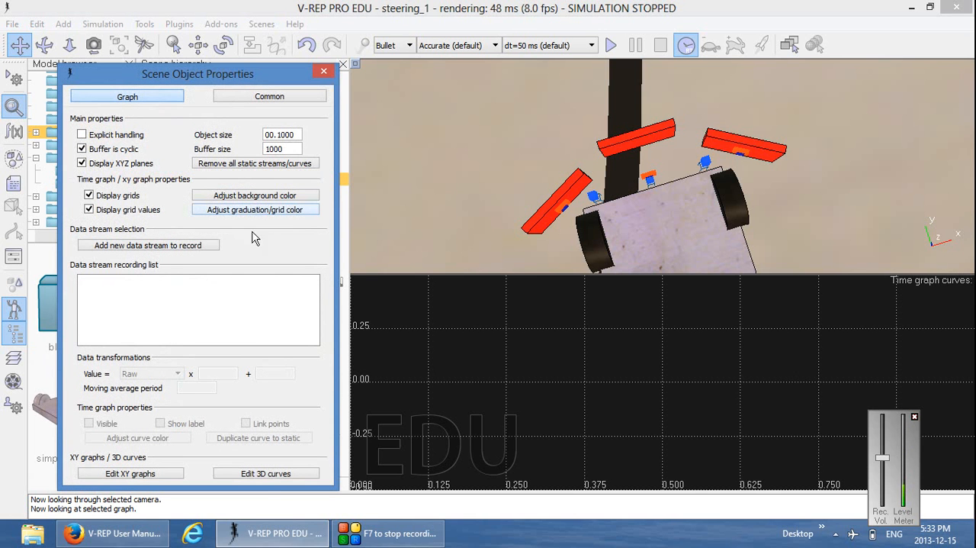
click(157, 244)
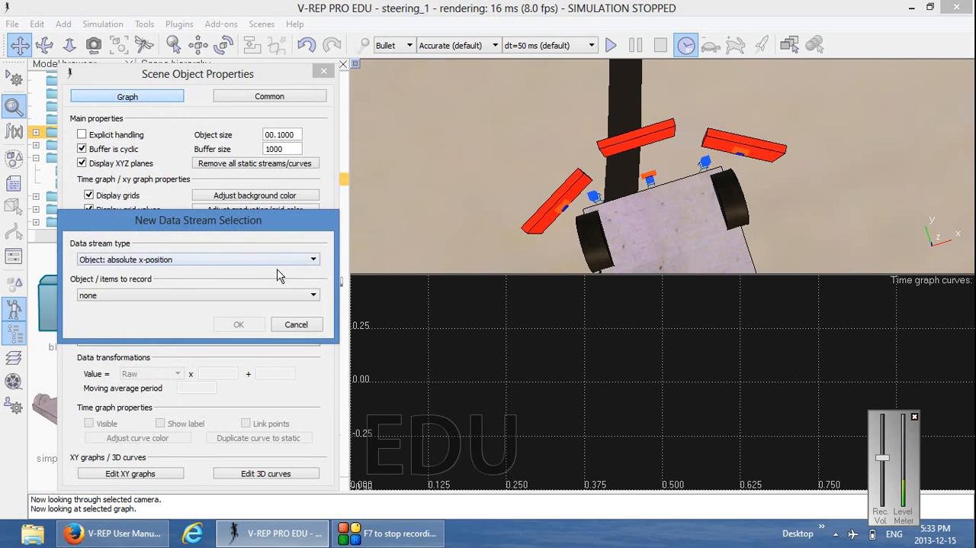
drag(273, 227, 408, 164)
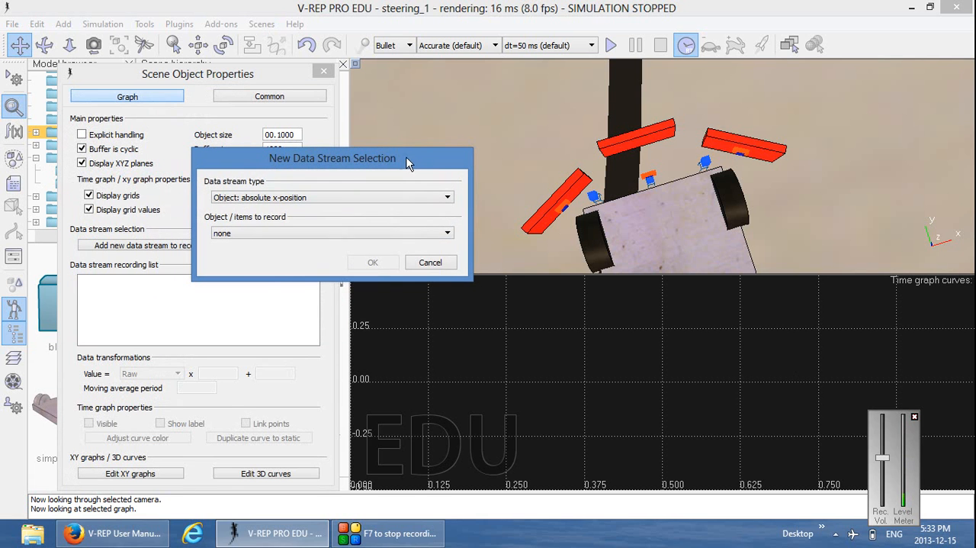
click(449, 198)
drag(449, 225, 446, 330)
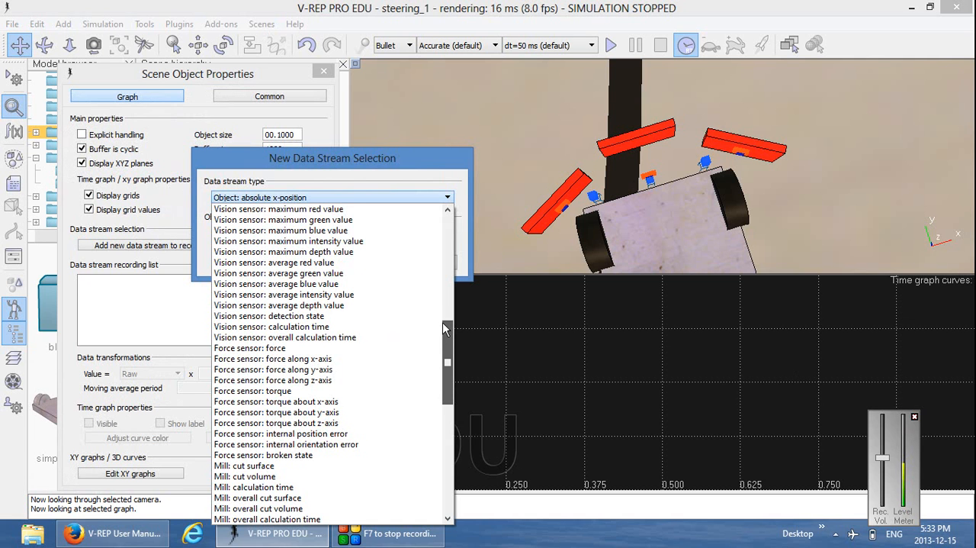
drag(445, 329, 445, 313)
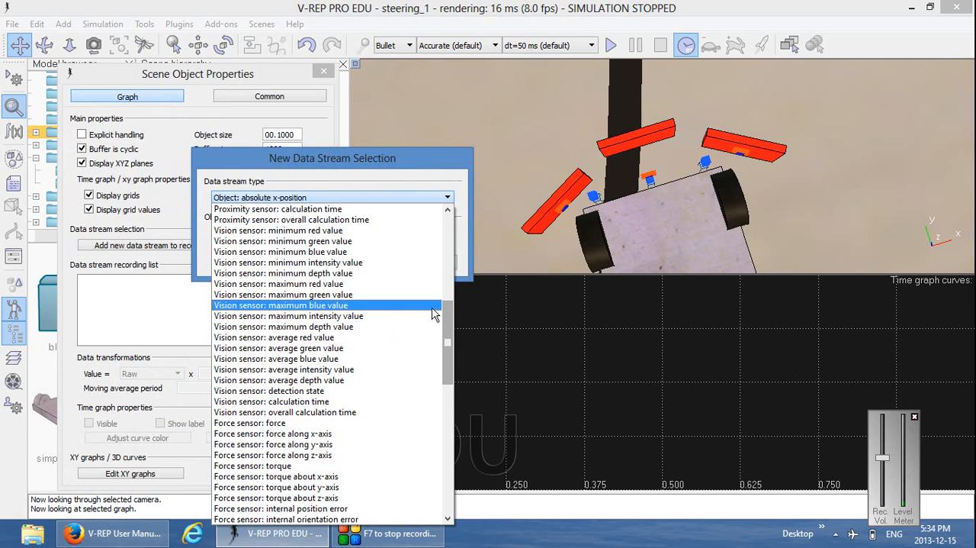
click(348, 370)
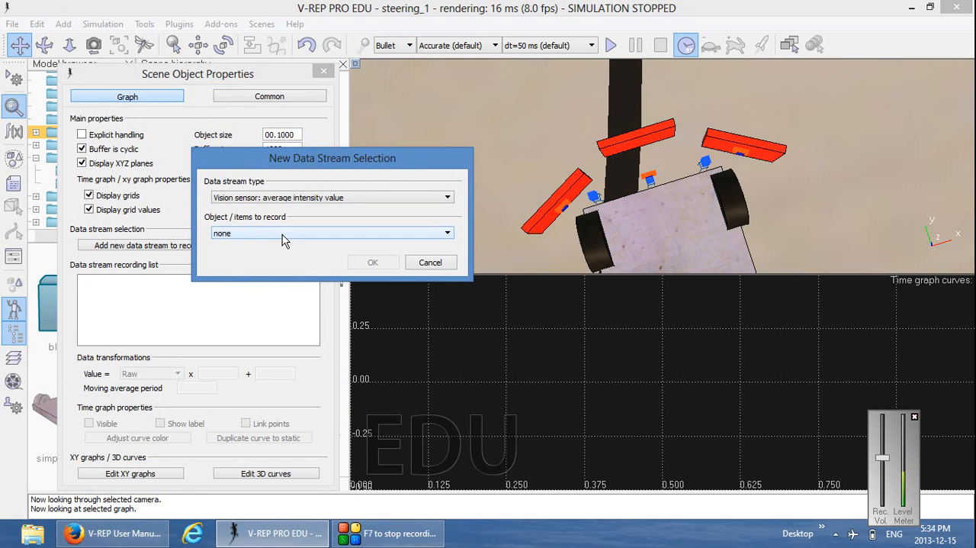
click(282, 240)
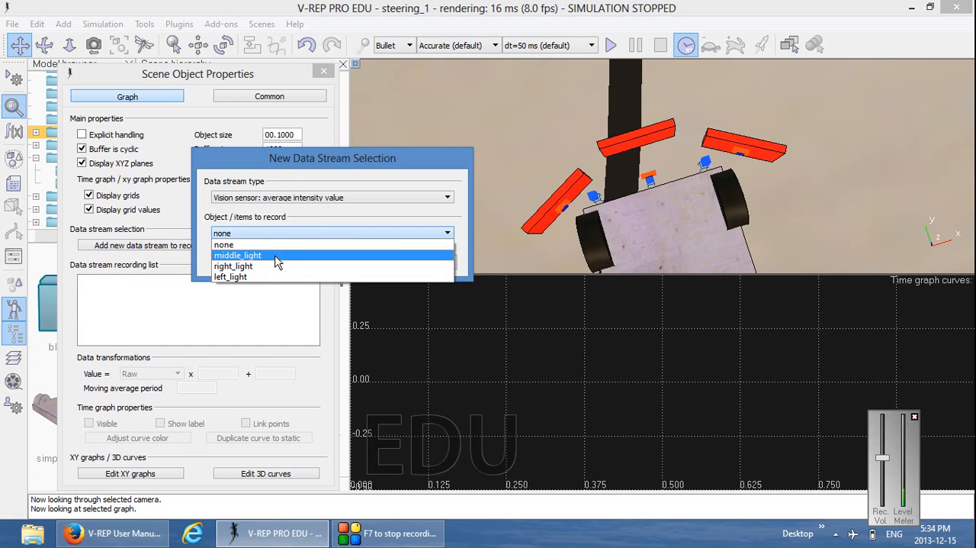
click(276, 258)
click(371, 259)
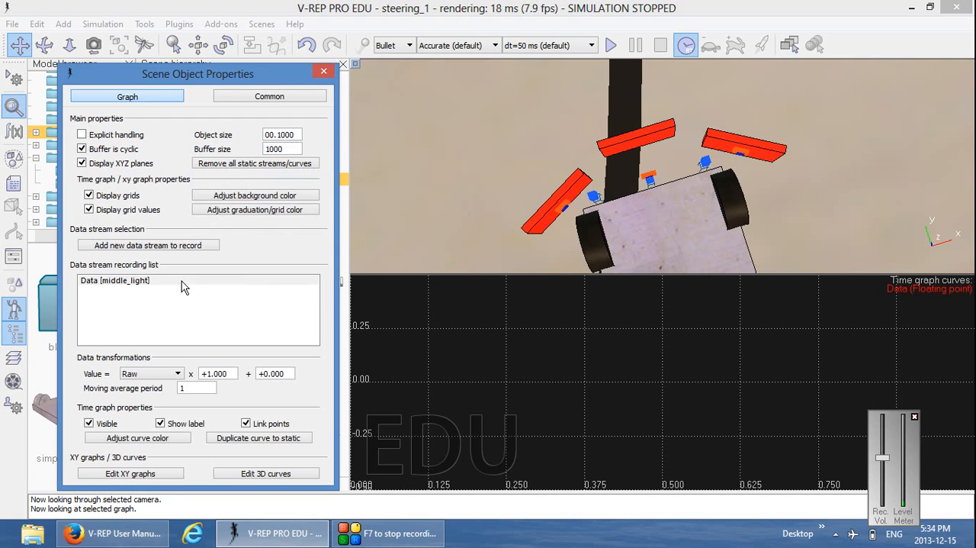
Rename the middle_light data stream as Middle
double_click(95, 281)
text(M)
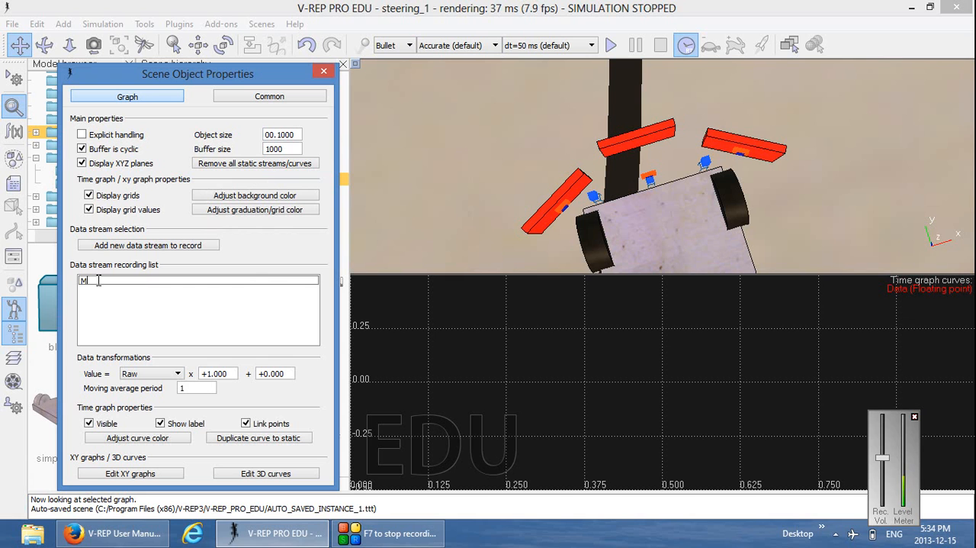
text(iddle)
key(Return)
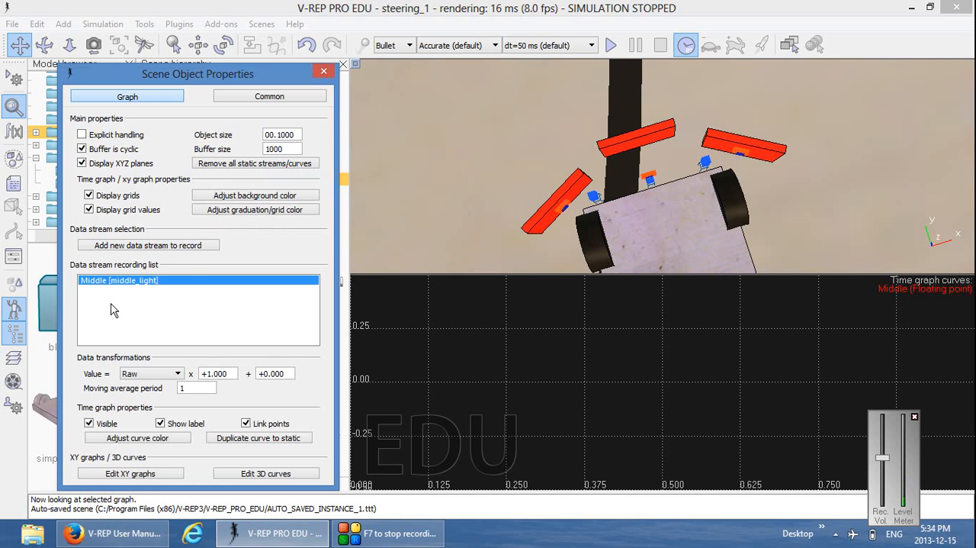
Add a vision sensor average intensity data stream for right_light and name it Right
click(190, 245)
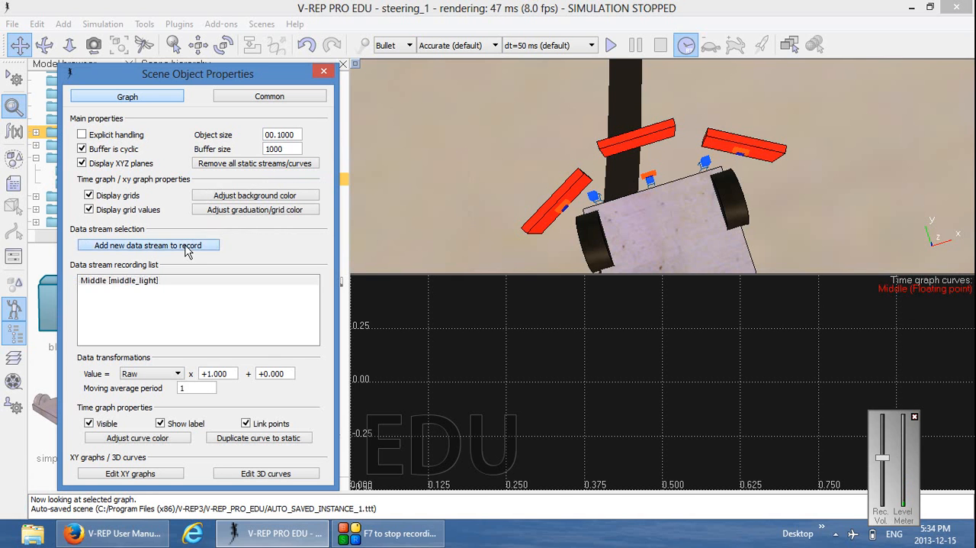
click(162, 265)
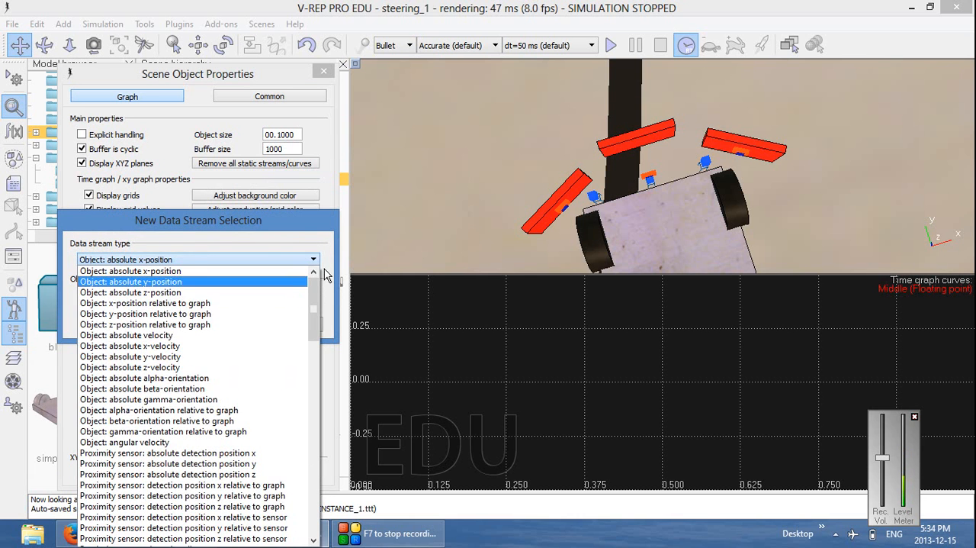
scroll(303, 349, down, 8)
scroll(303, 349, down, 5)
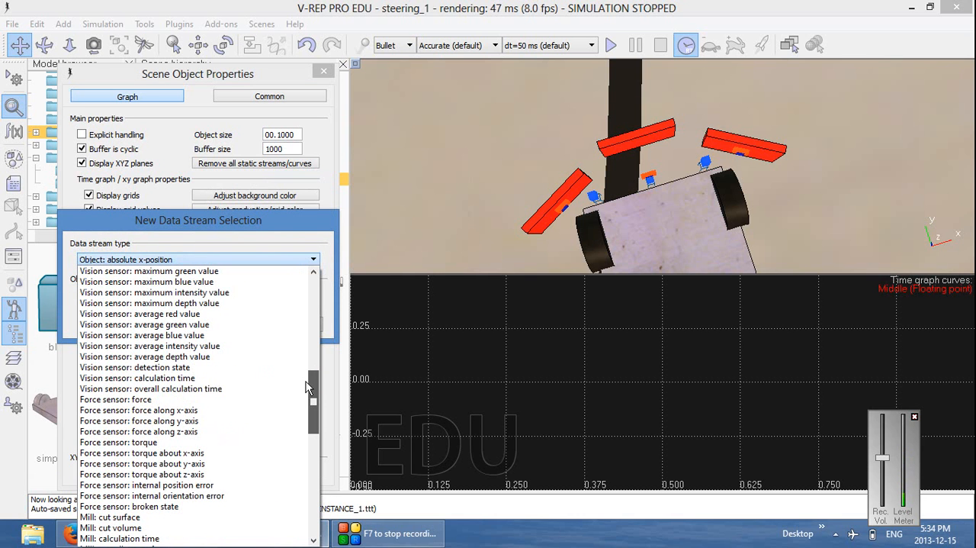
click(223, 347)
click(222, 298)
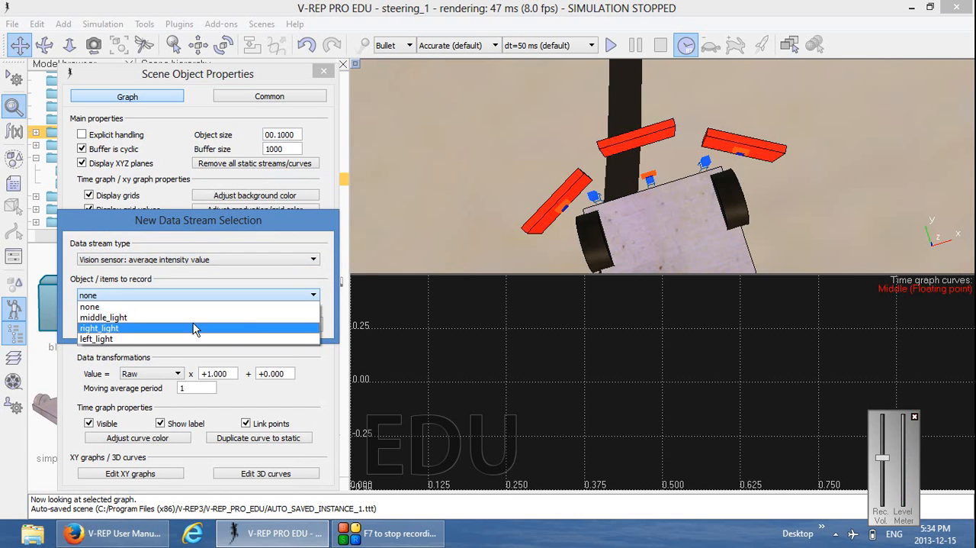
click(194, 328)
click(249, 328)
double_click(126, 290)
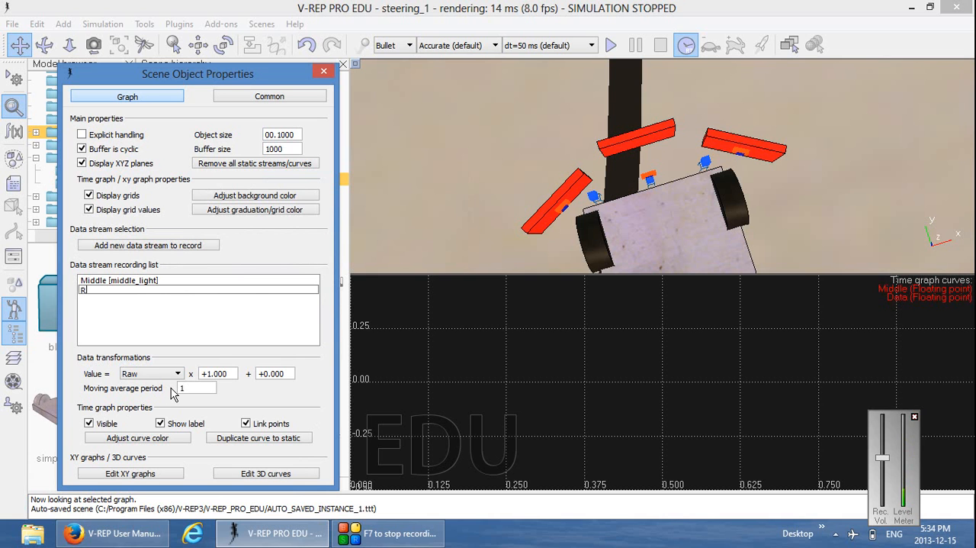
key(Return)
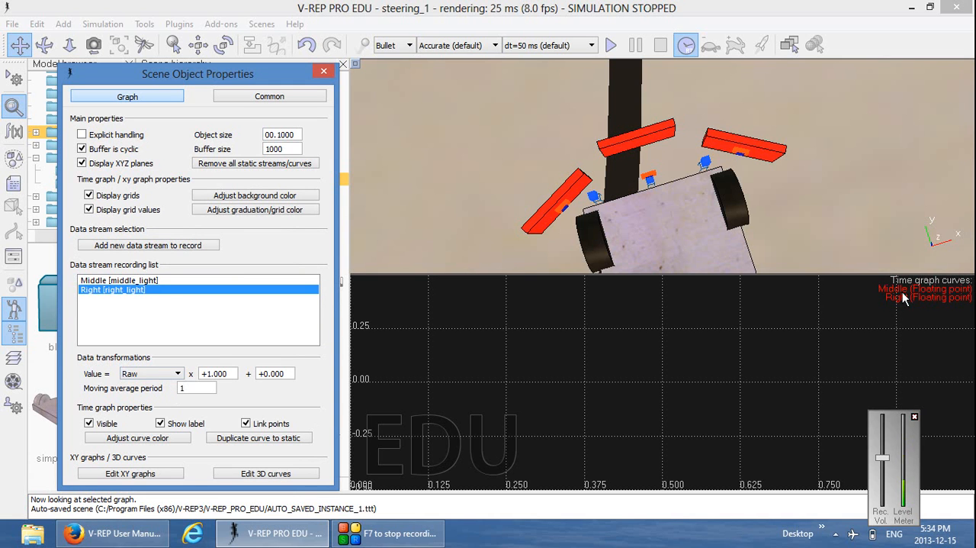
Change the Right curve's color to pure green, with red 0.00, green 1.00 and blue 0.00
click(150, 439)
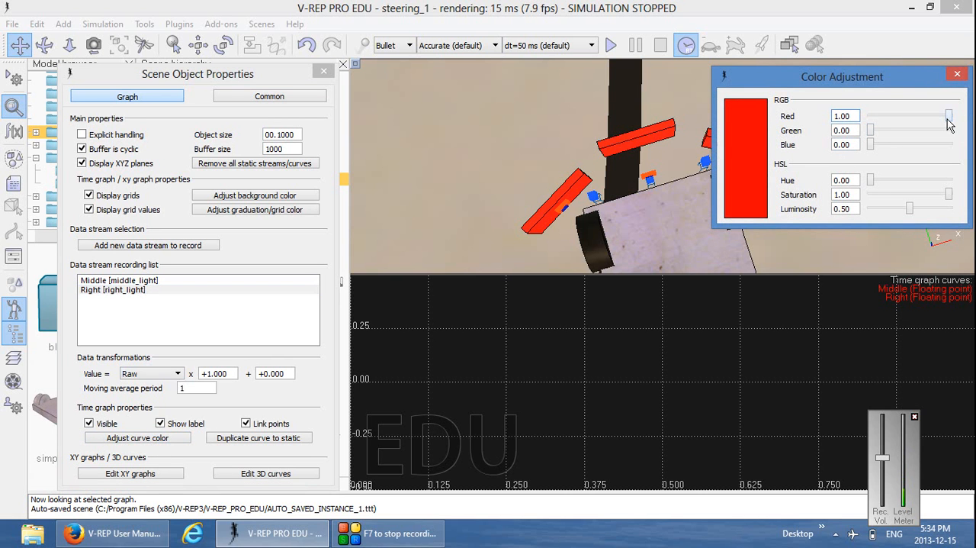
mouse_move(949, 116)
mouse_down()
mouse_move(871, 116)
mouse_move(953, 130)
mouse_up()
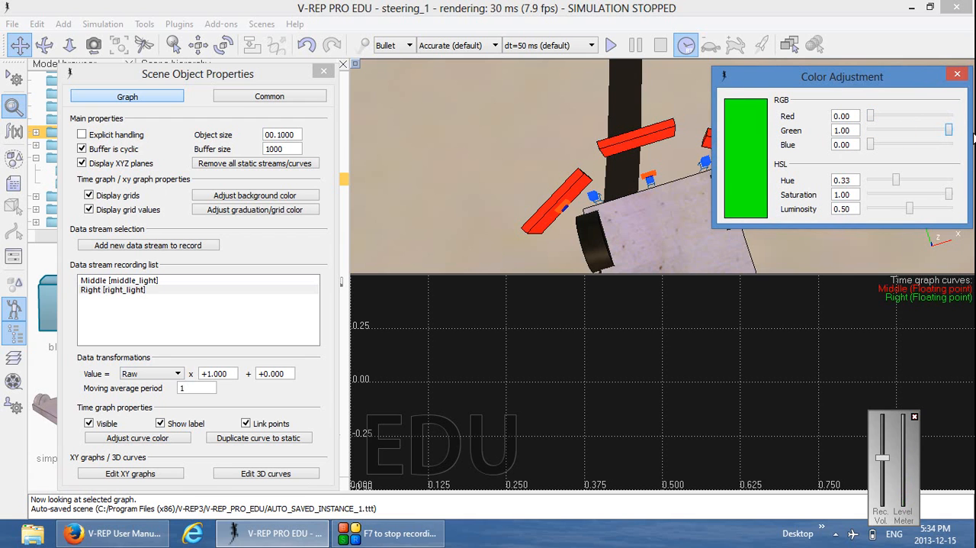
click(958, 76)
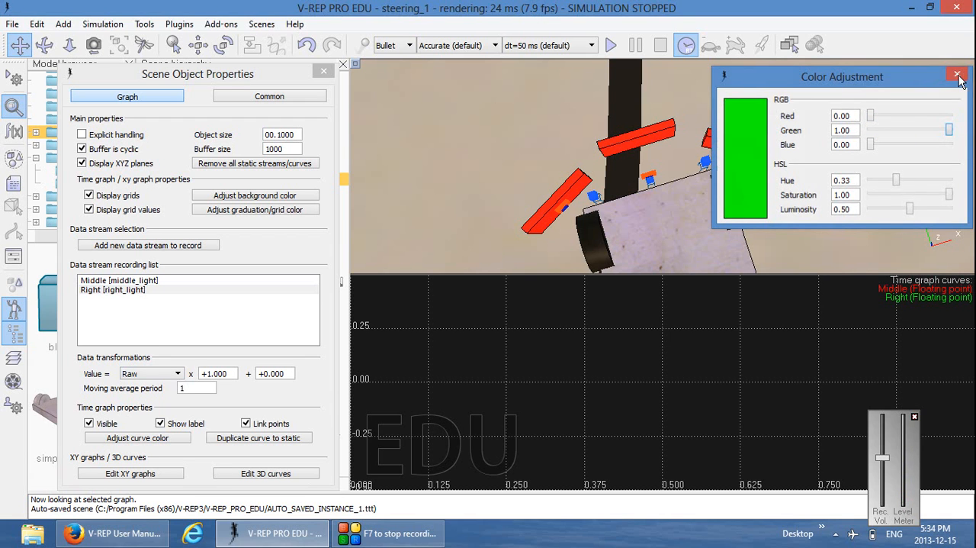
Add a data stream to the graph that records the vision sensor average intensity value of left_light
click(142, 245)
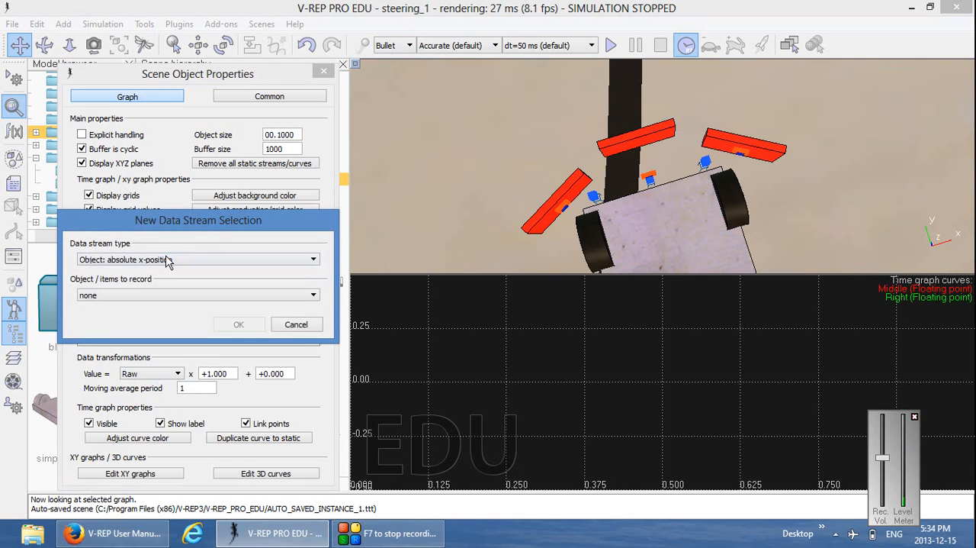
click(229, 259)
drag(314, 318, 311, 383)
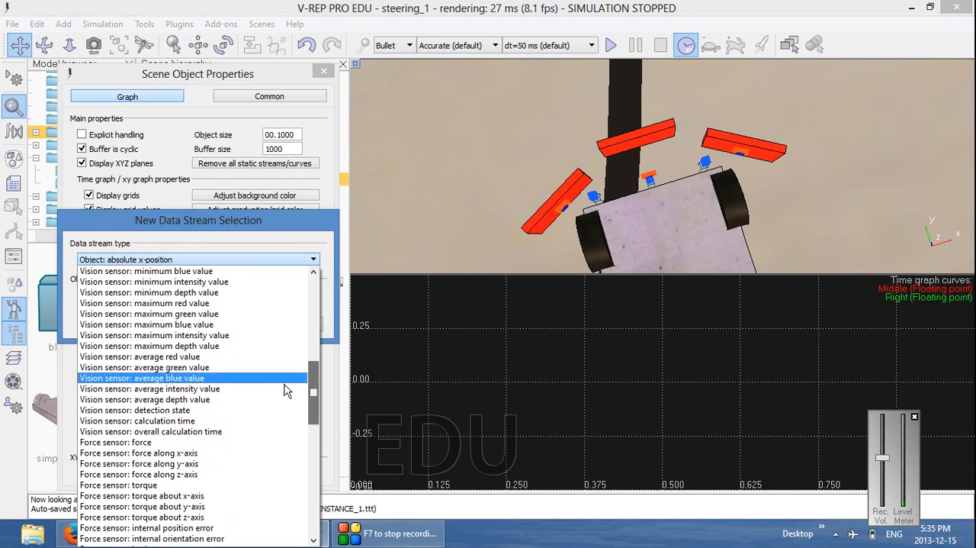
click(226, 389)
click(232, 302)
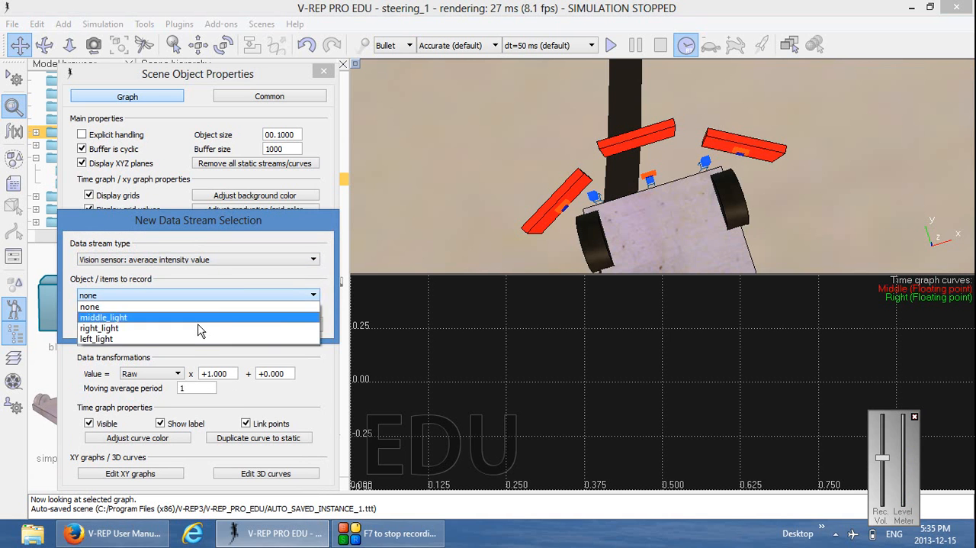
click(192, 338)
click(239, 325)
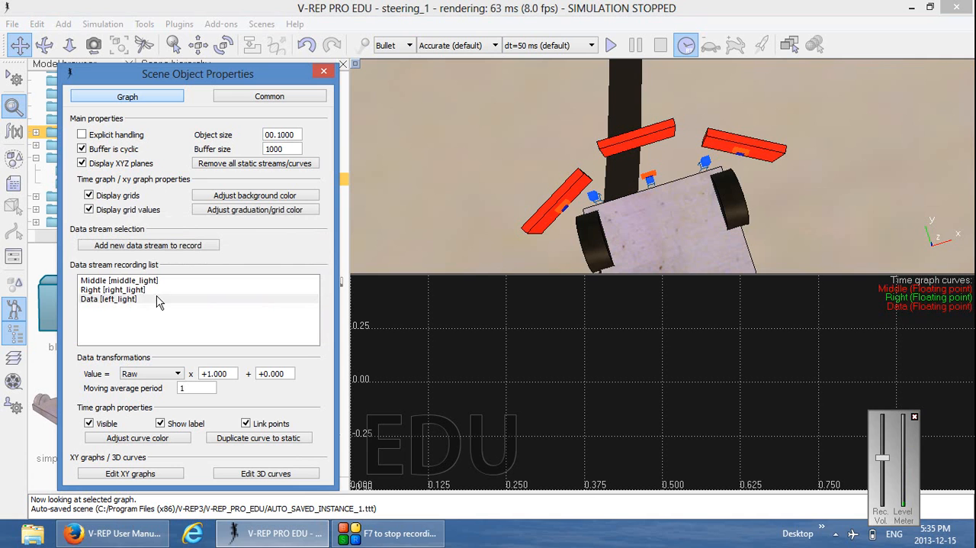
Rename the left_light data stream as Left
double_click(90, 299)
text(Left)
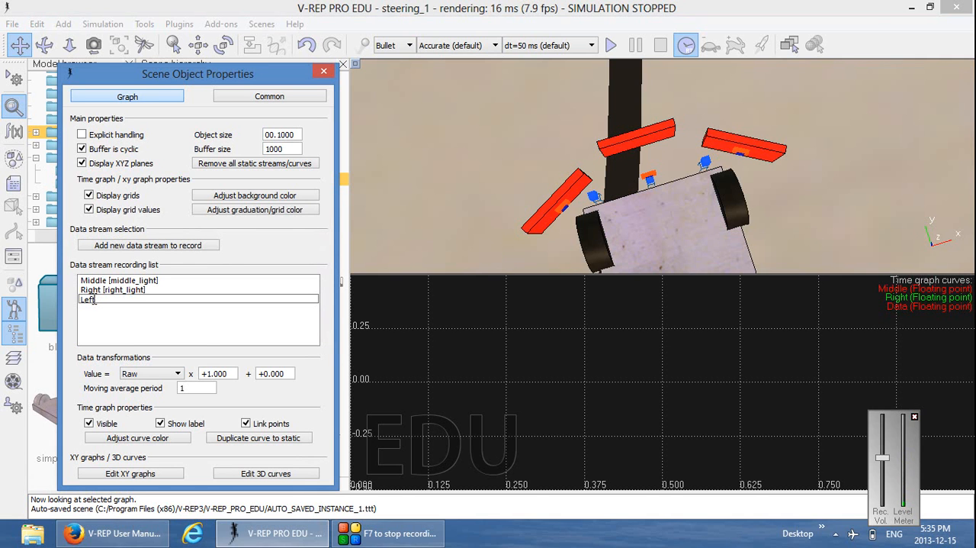
key(Return)
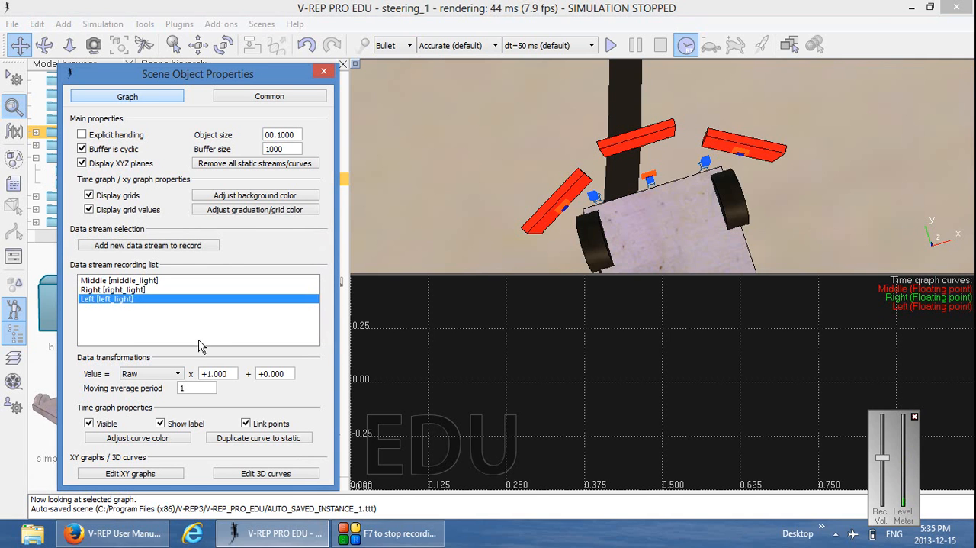
Change the Left curve's color to pure blue, with blue 1.00 and red and green 0.00, and close the graph's properties
click(179, 440)
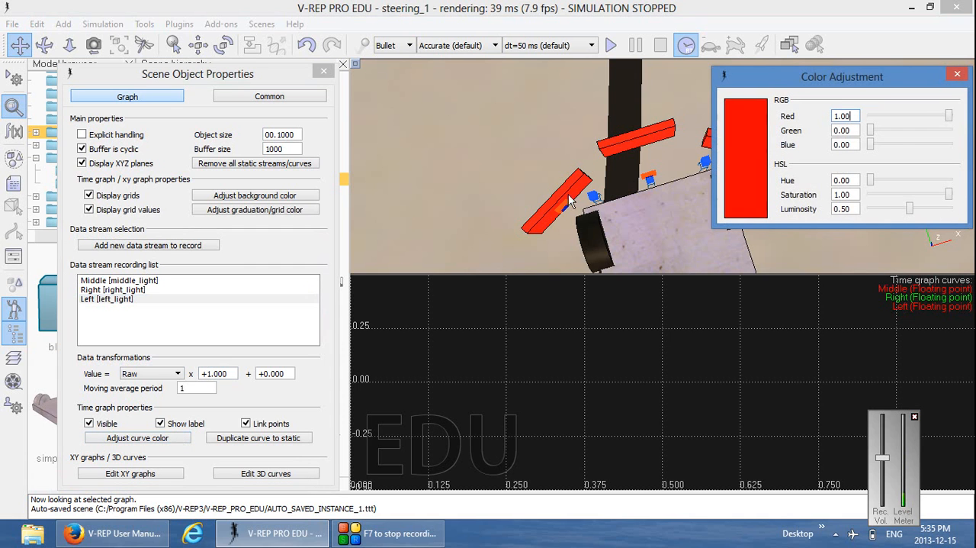
drag(950, 115, 953, 145)
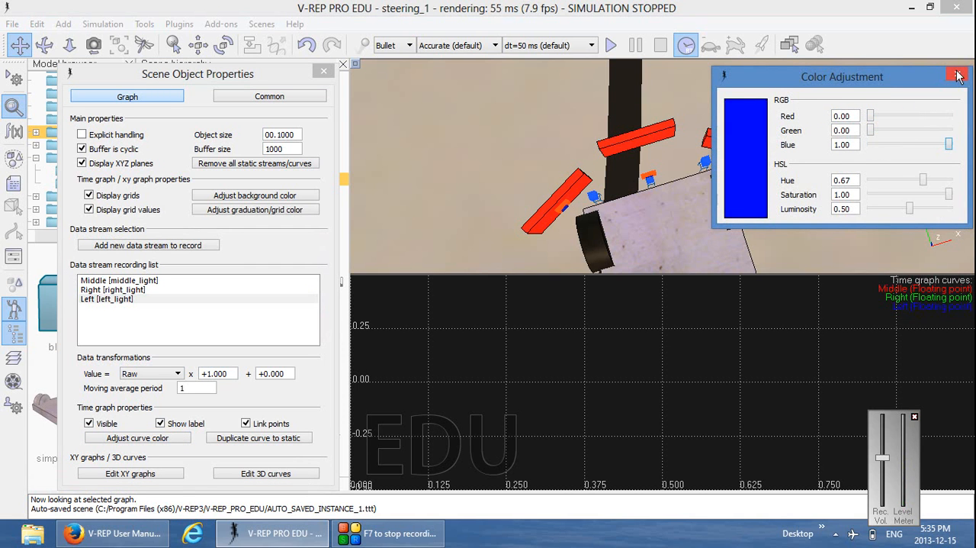
click(957, 74)
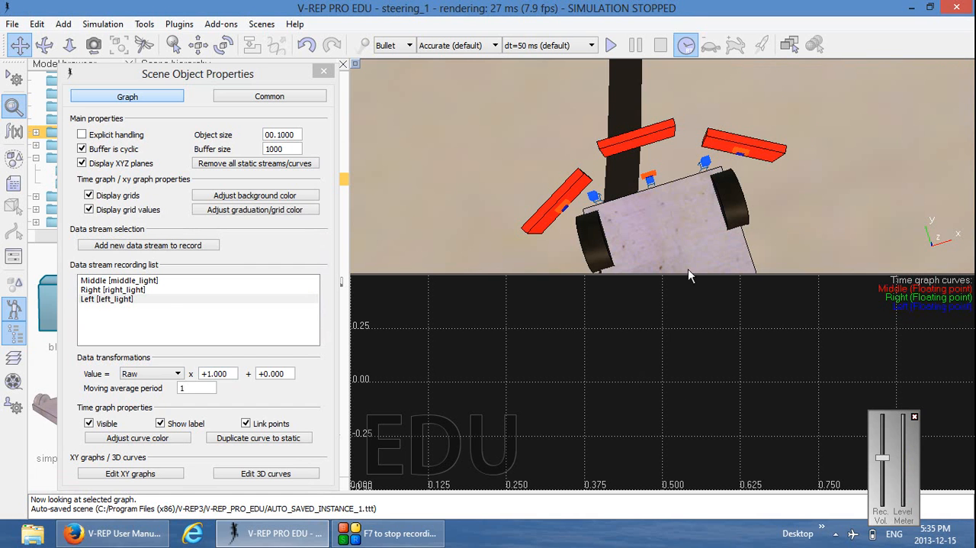
click(324, 72)
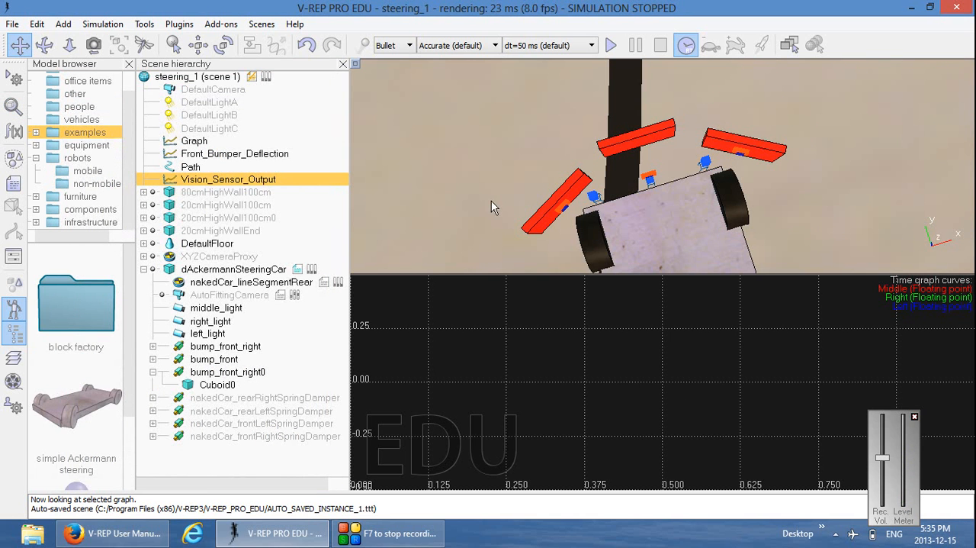
Move dAckermannSteeringCar off the black line to the floor beside it, at about X -4.83 and Y 1.63
click(71, 46)
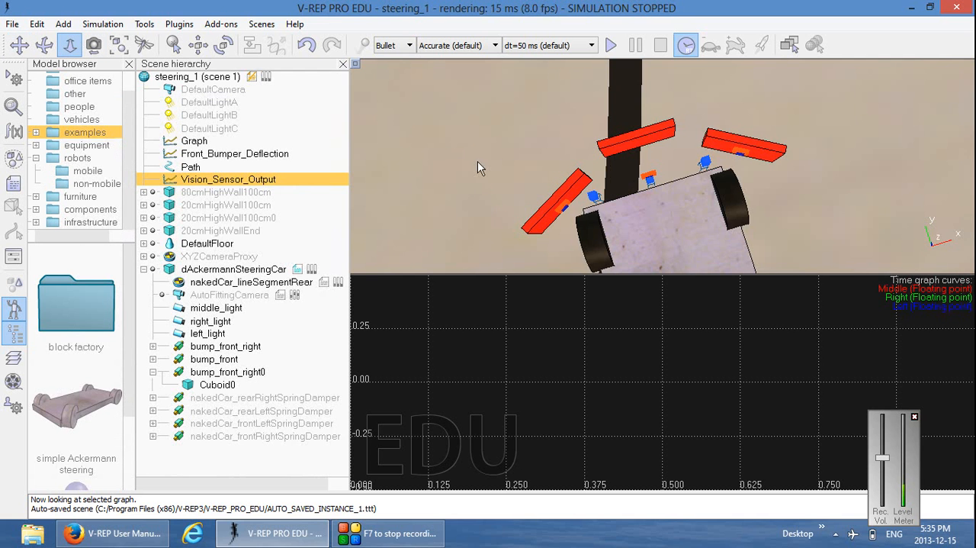
scroll(479, 89, down, 10)
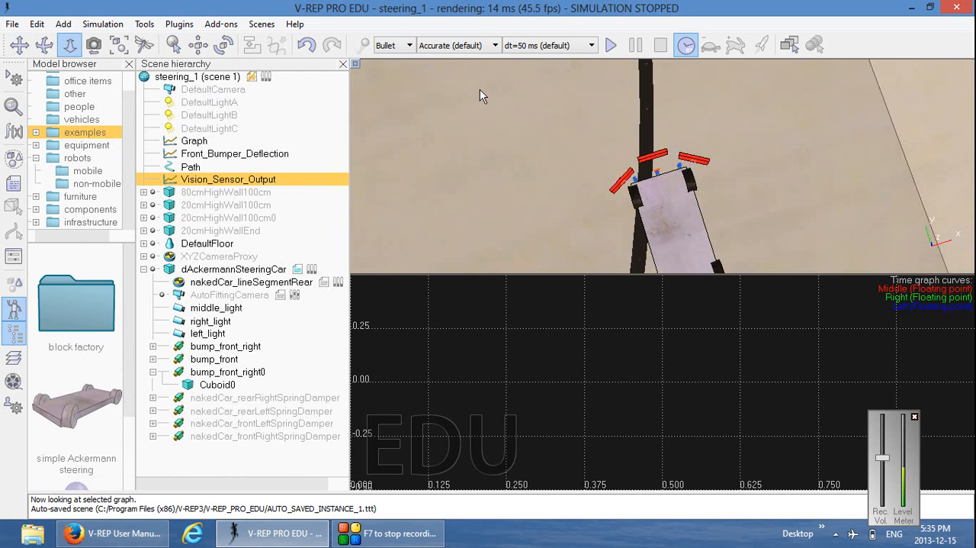
scroll(479, 89, down, 10)
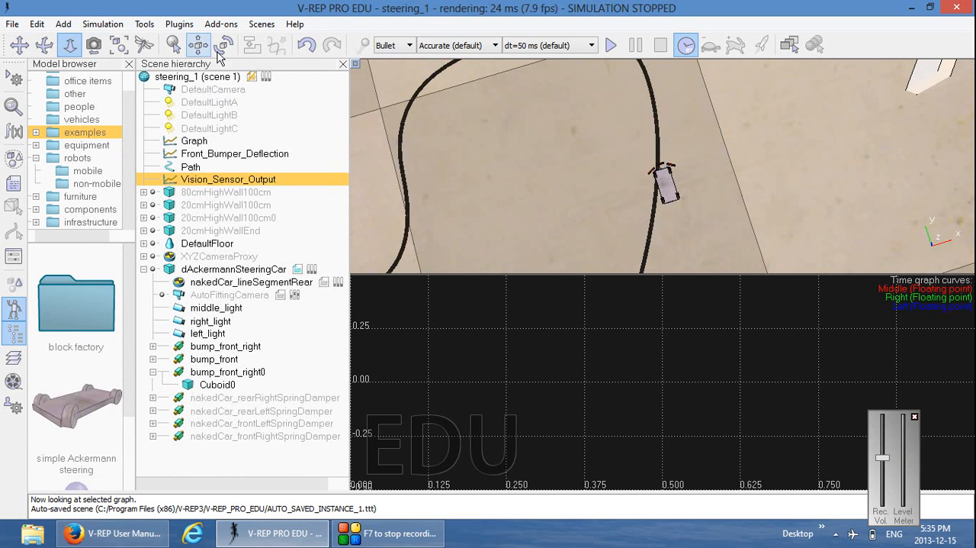
click(207, 268)
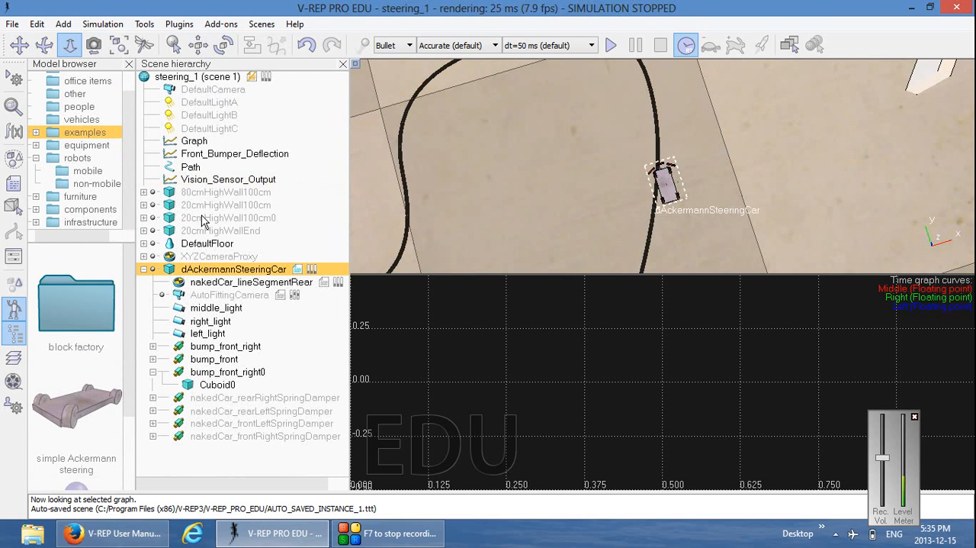
click(199, 45)
drag(674, 211, 678, 216)
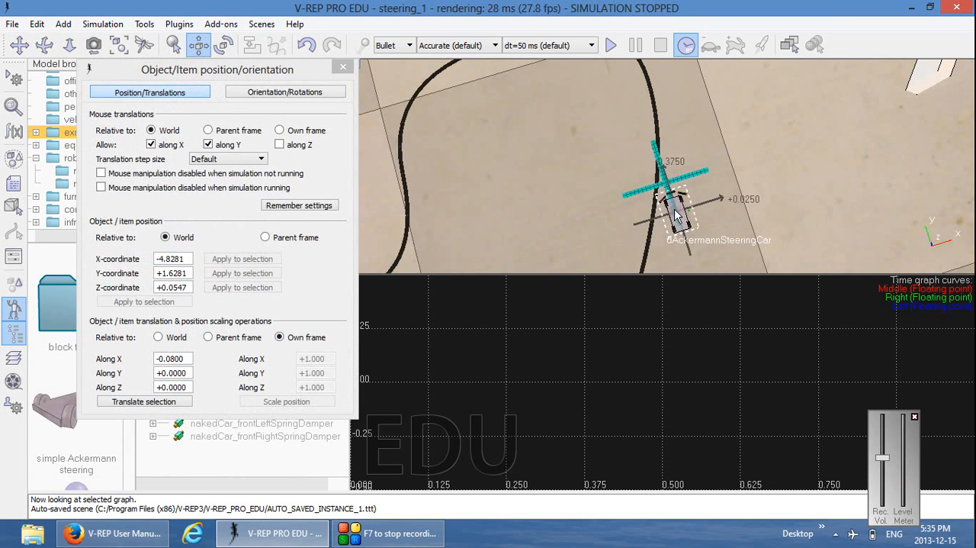
click(343, 68)
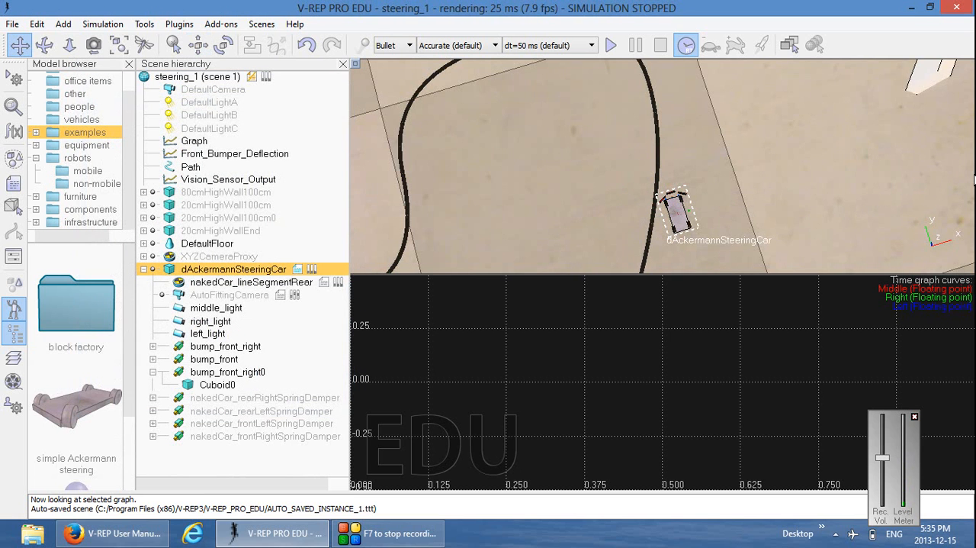
Run the simulation so the car drives across the black line, and stop it after the sensor curves are recorded
click(610, 47)
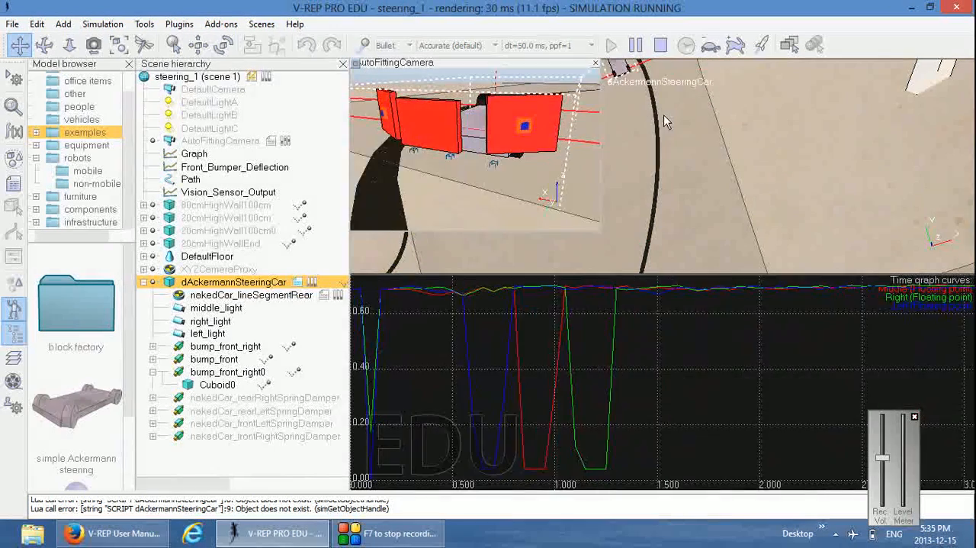
click(661, 46)
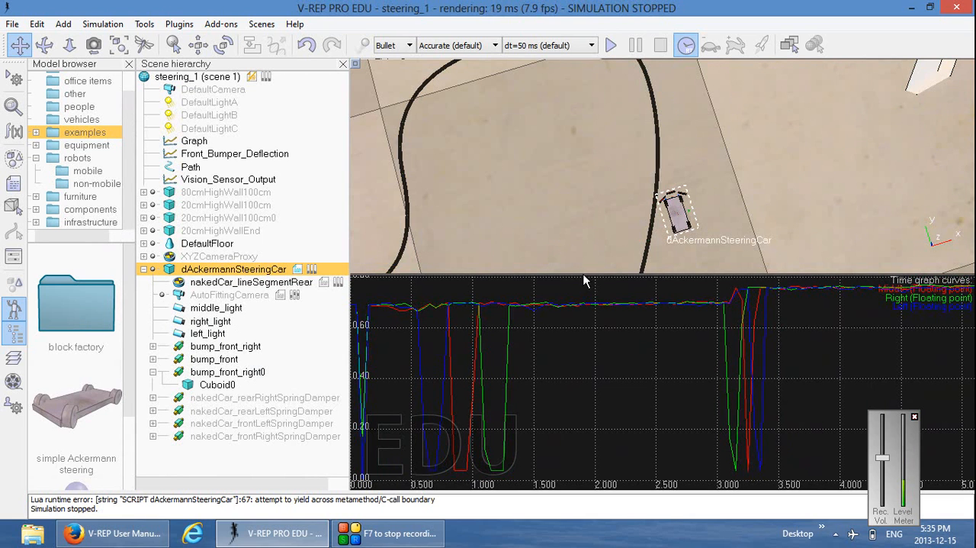
Examine the Left, Middle and Right curve values at the line-crossing dips and over the bare floor sections
click(580, 307)
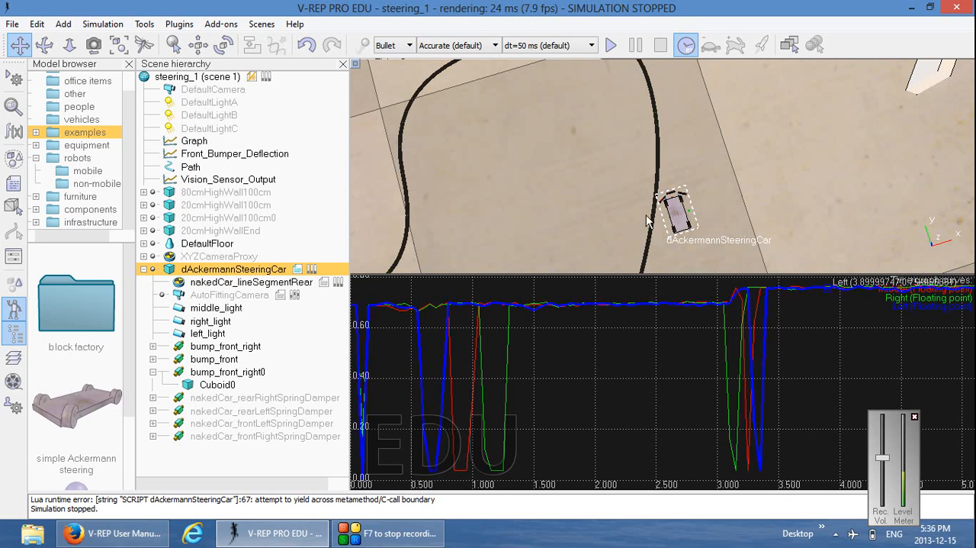
click(473, 395)
click(432, 467)
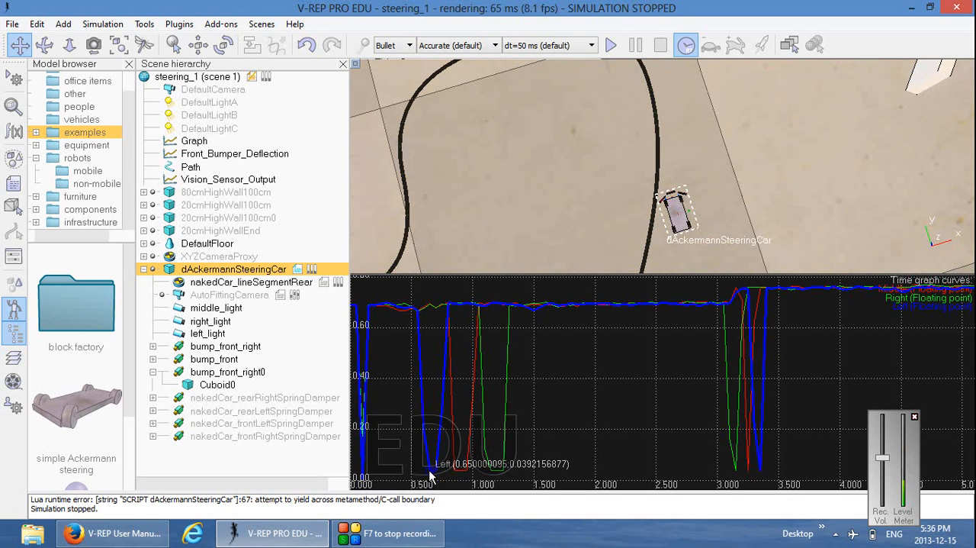
click(456, 468)
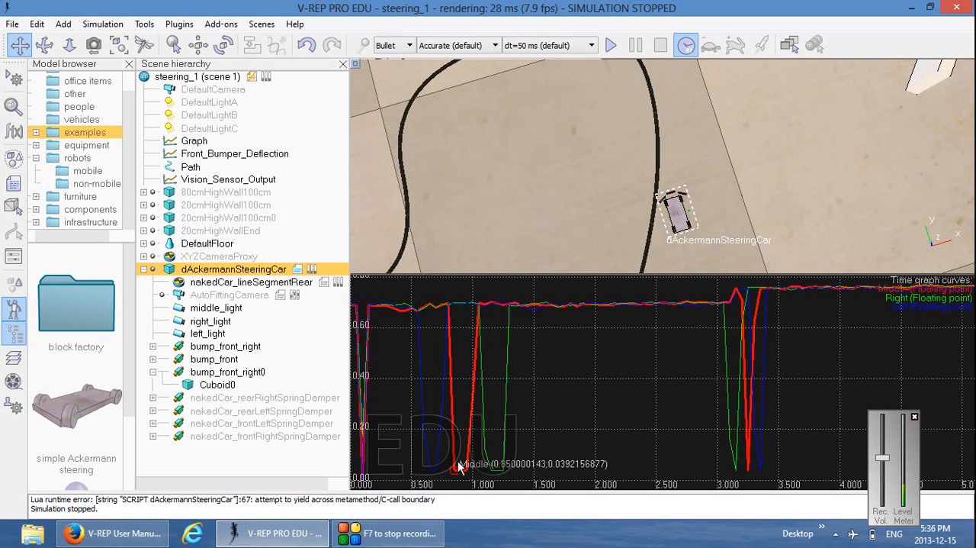
click(496, 471)
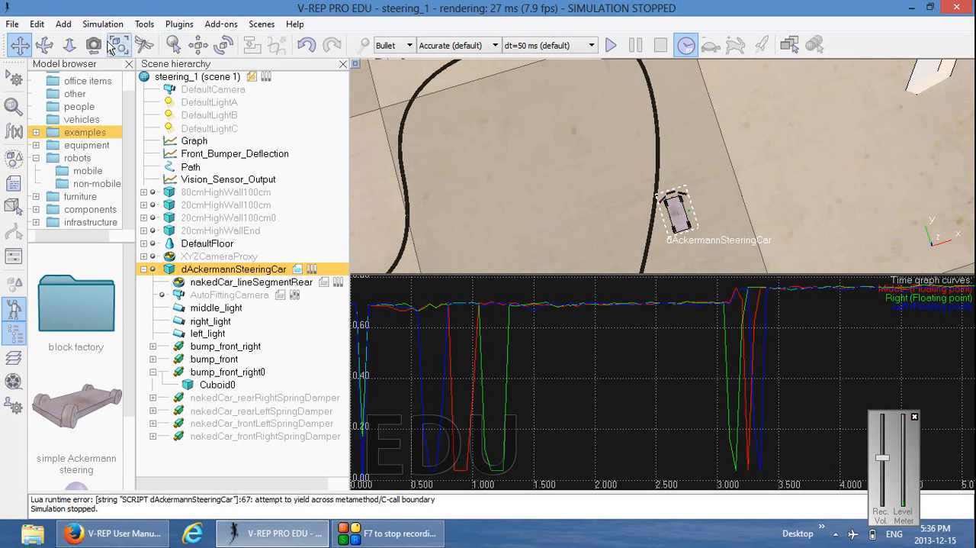
drag(584, 143, 599, 203)
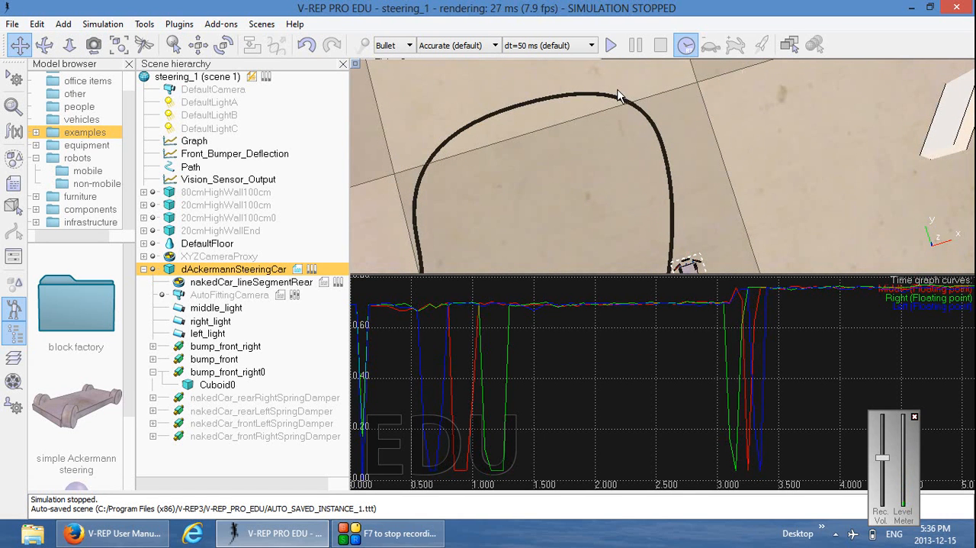
mouse_move(555, 305)
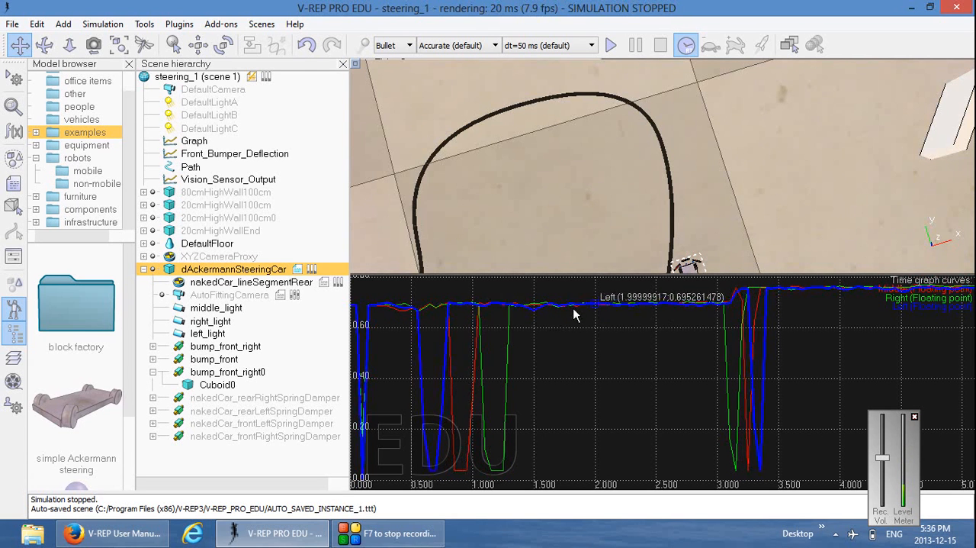
mouse_move(785, 288)
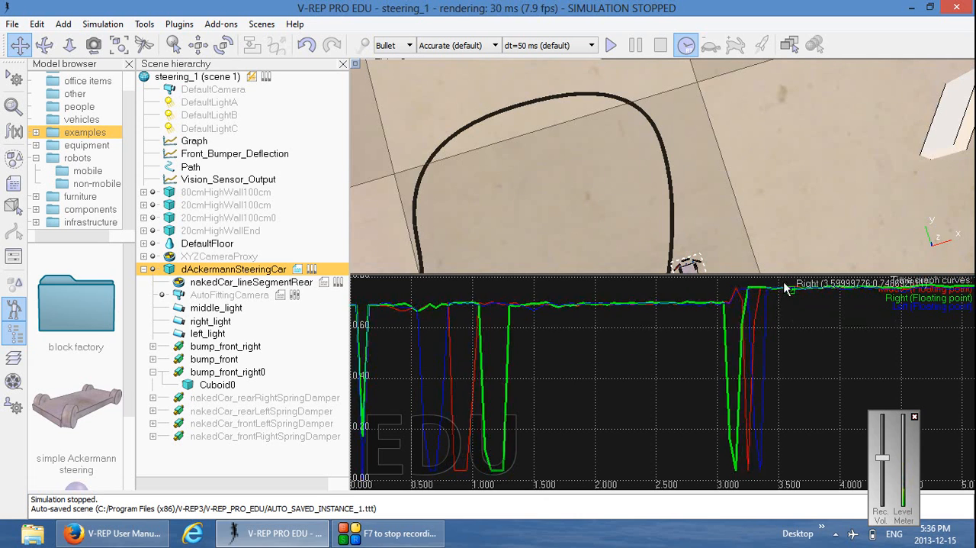
mouse_move(689, 310)
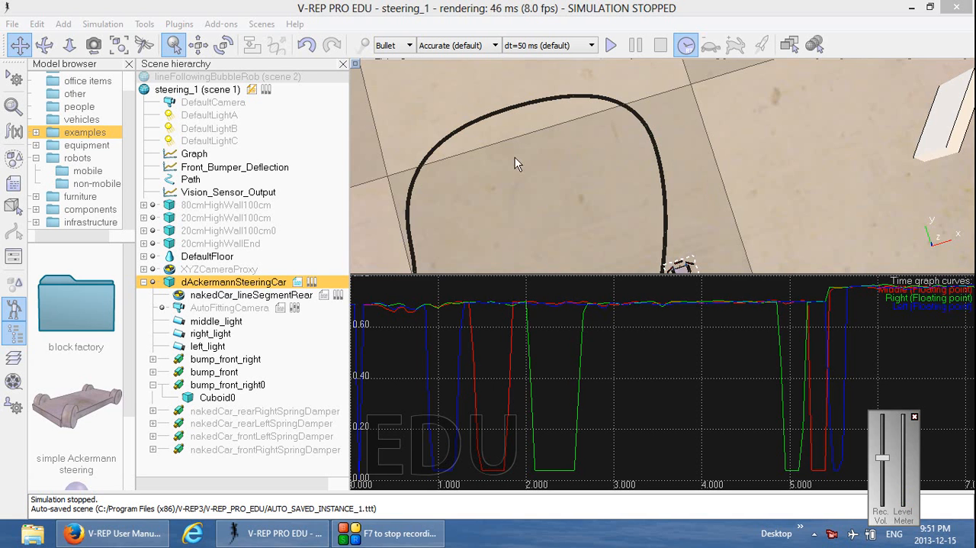
Review the child script associated with dAckermannSteeringCar, including its sensor handle code, and close it
double_click(299, 285)
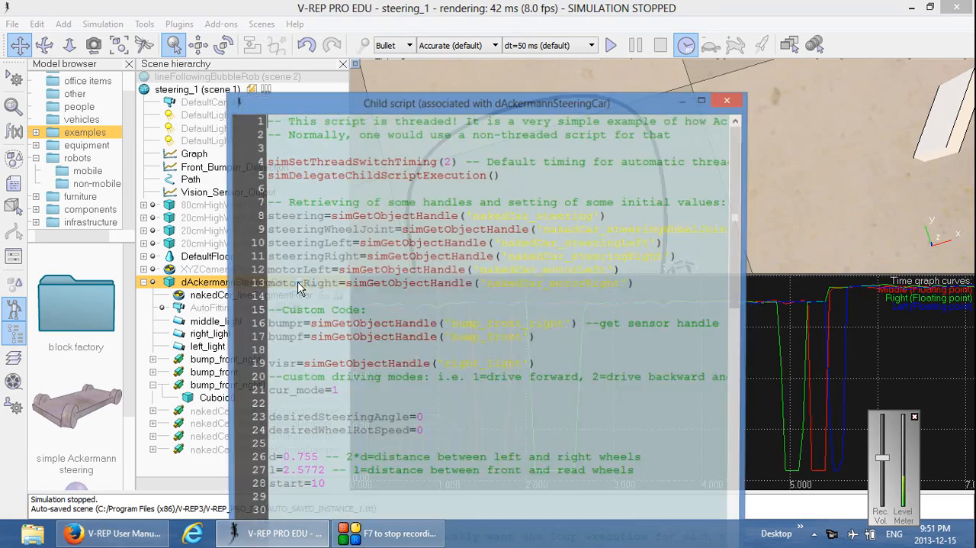
drag(536, 107, 521, 31)
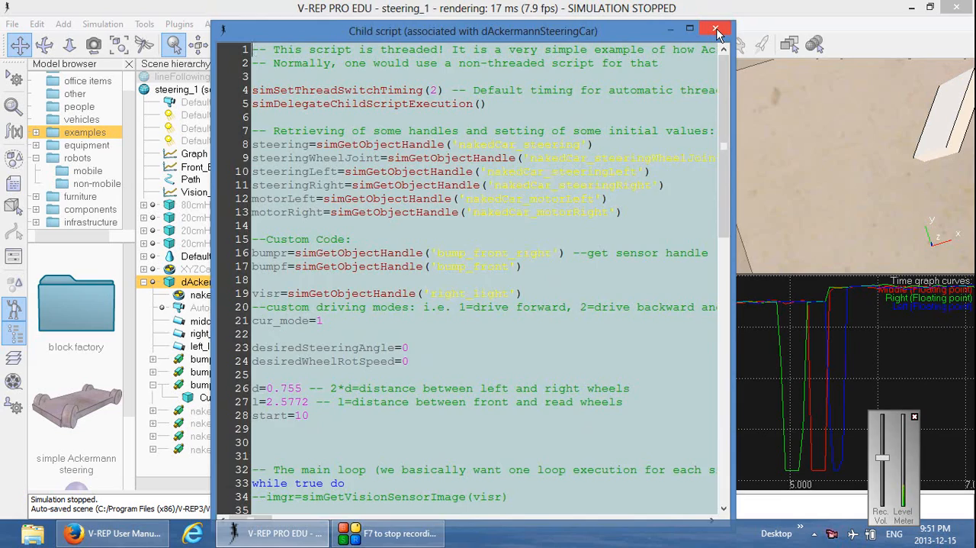
click(715, 30)
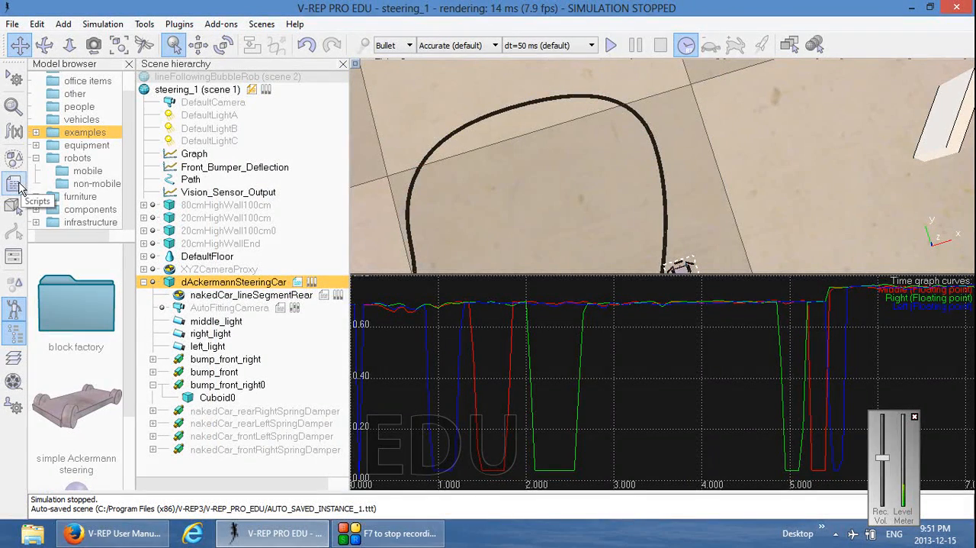
Look up the scene's scripts and view the child script associated with nakedCar_lineSegmentFrontLeft, closing both windows again
click(15, 185)
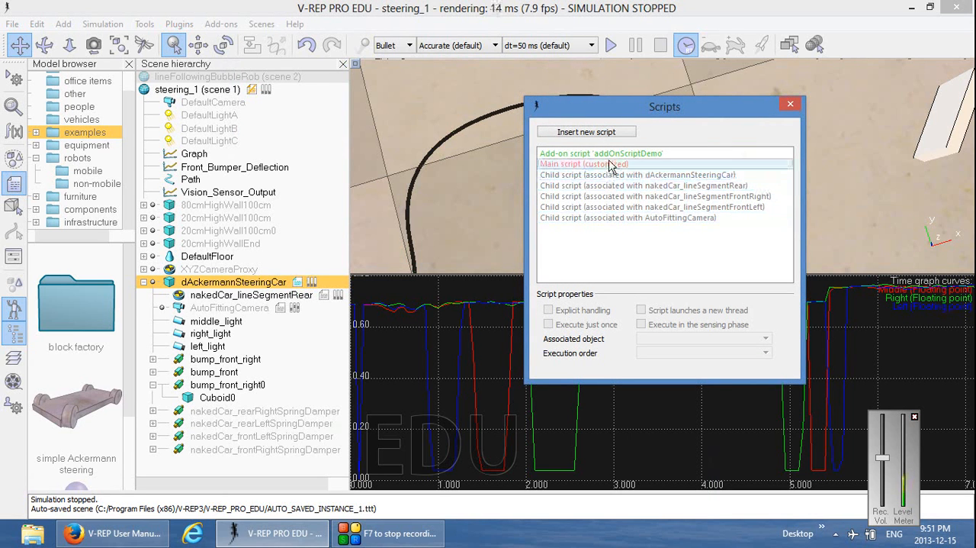
click(618, 208)
double_click(618, 208)
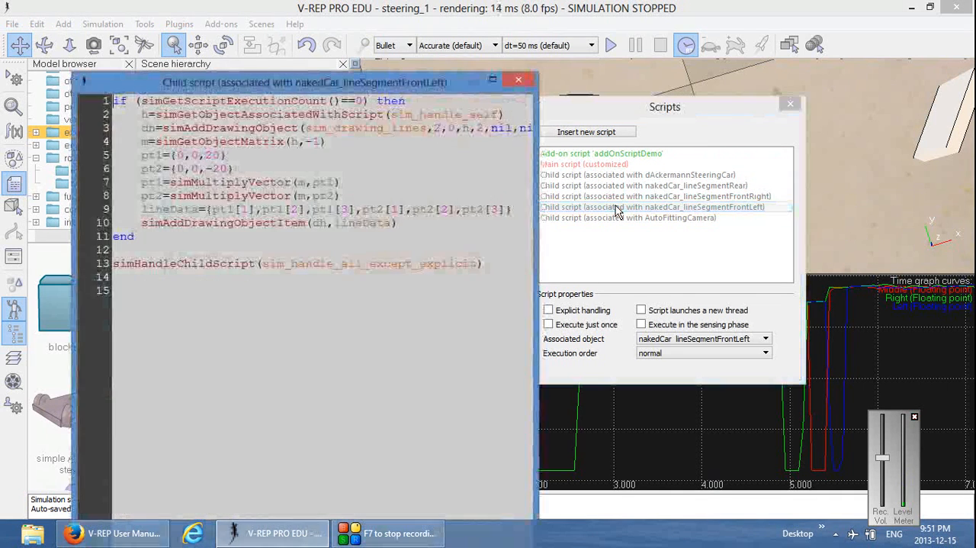
click(520, 80)
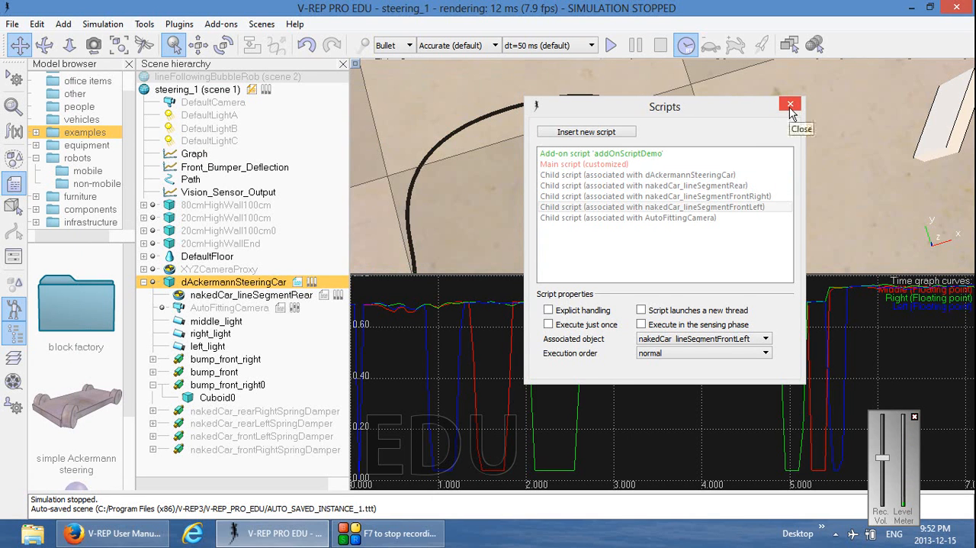
click(790, 106)
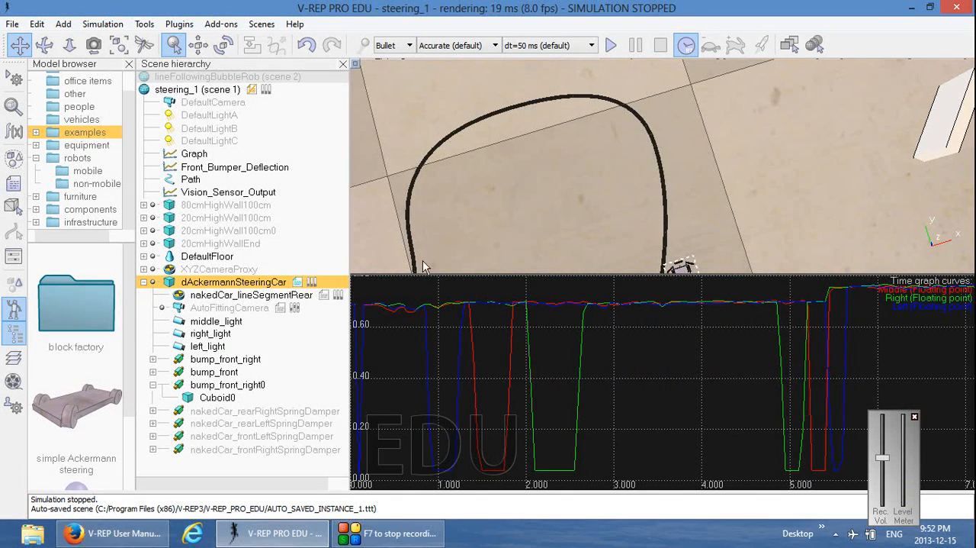
Open the child script of dAckermannSteeringCar and insert a new line below the visr handle assignment
double_click(297, 283)
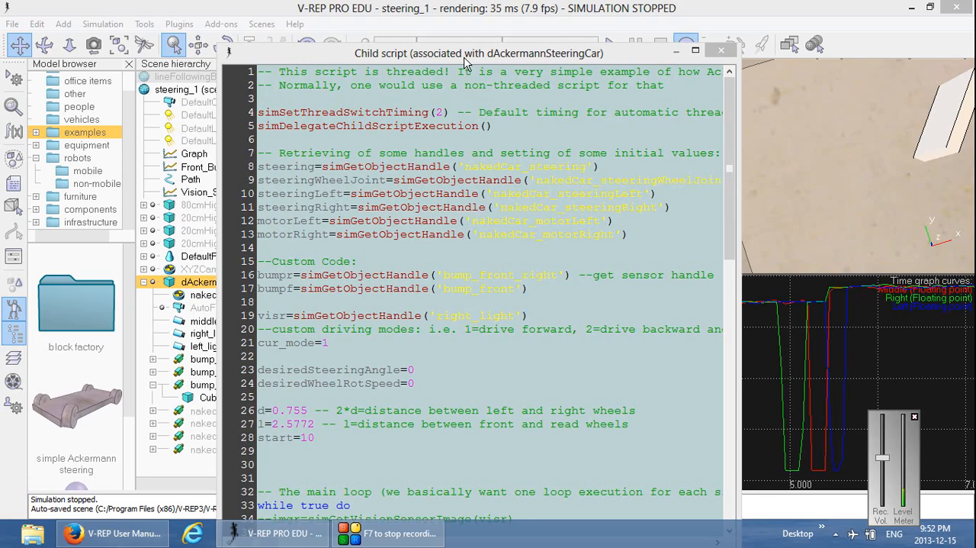
drag(462, 59, 456, 28)
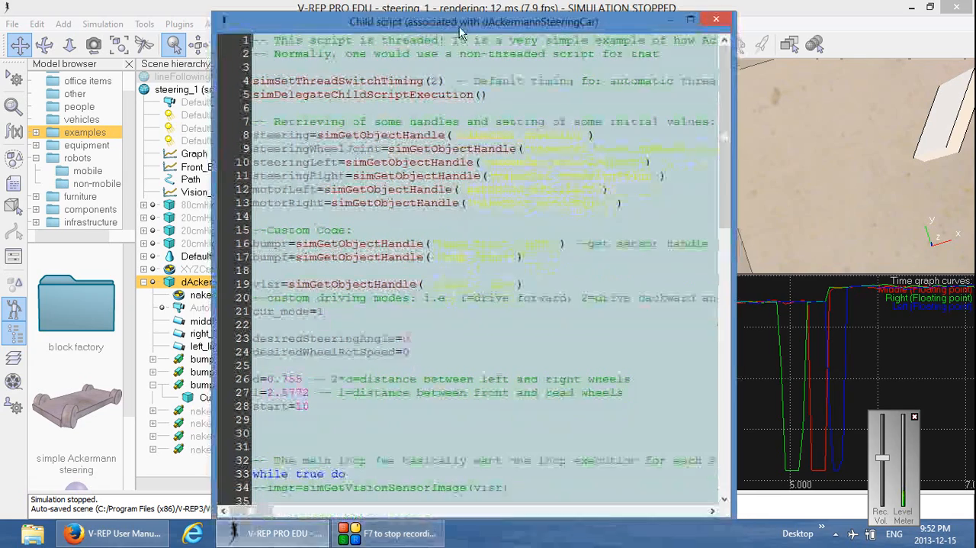
click(533, 284)
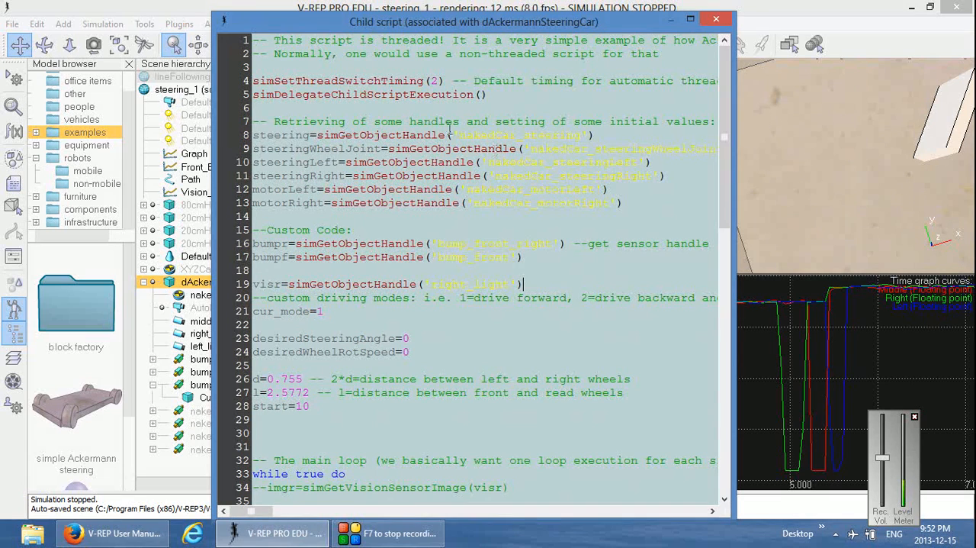
scroll(439, 243, down, 4)
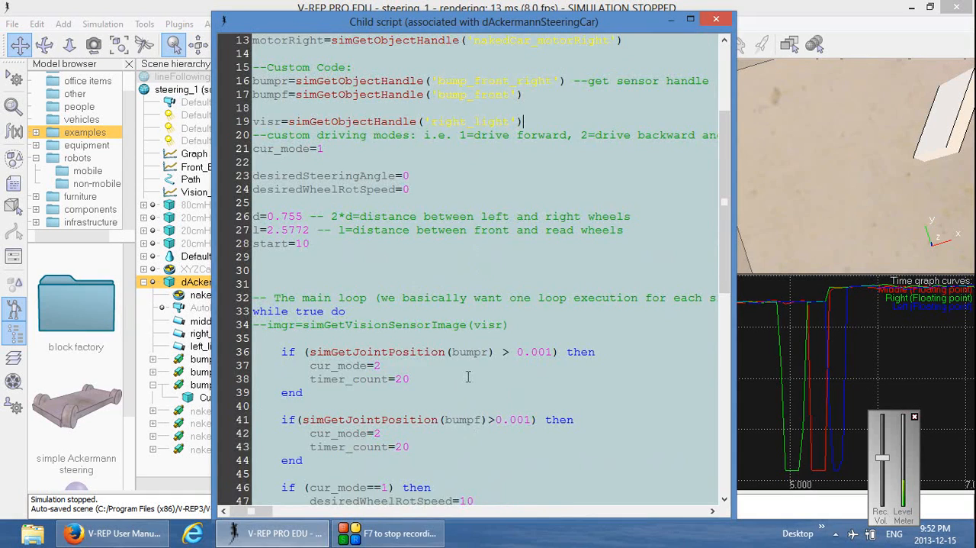
scroll(496, 229, up, 2)
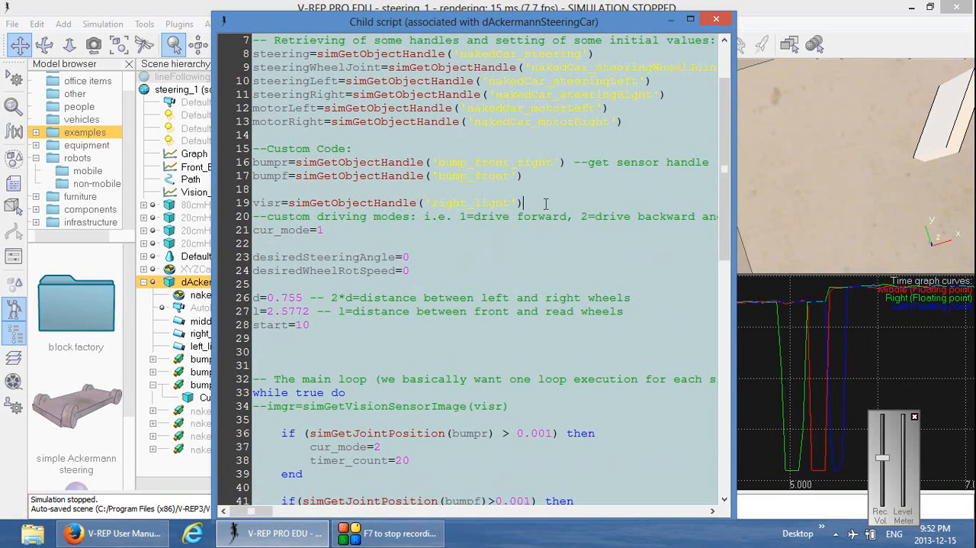
key(Return)
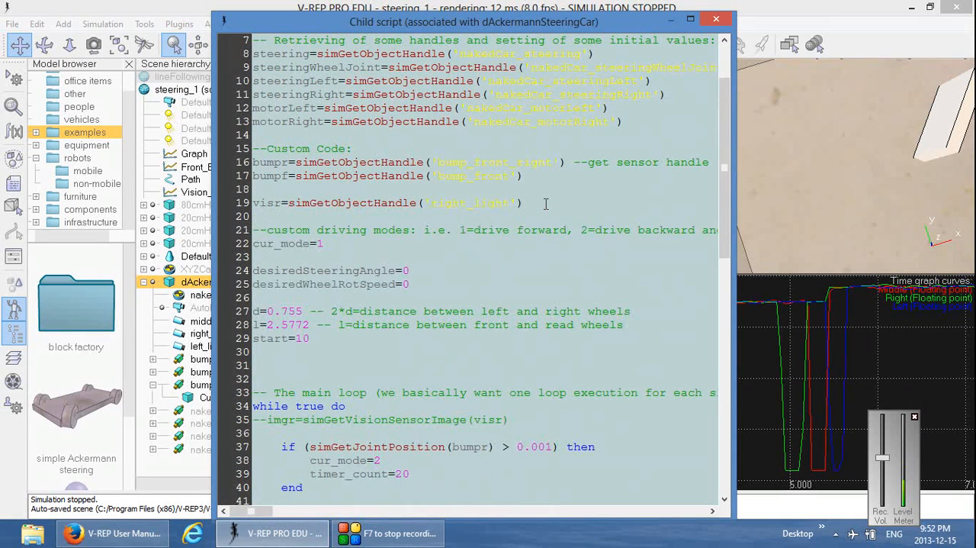
Begin the new line with visl=simGetObjectHandle, taking the function name from the autocomplete suggestions
text(visl=simG)
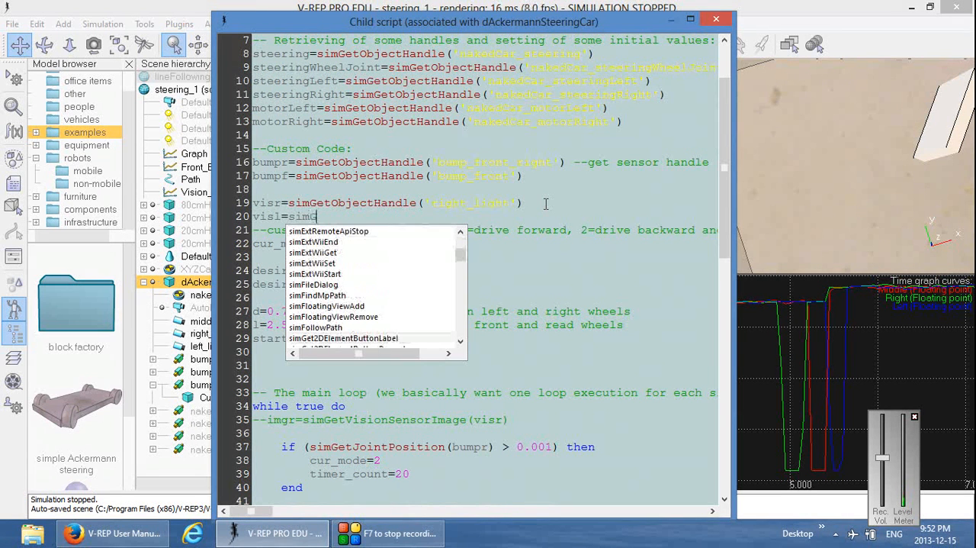
text(etObje)
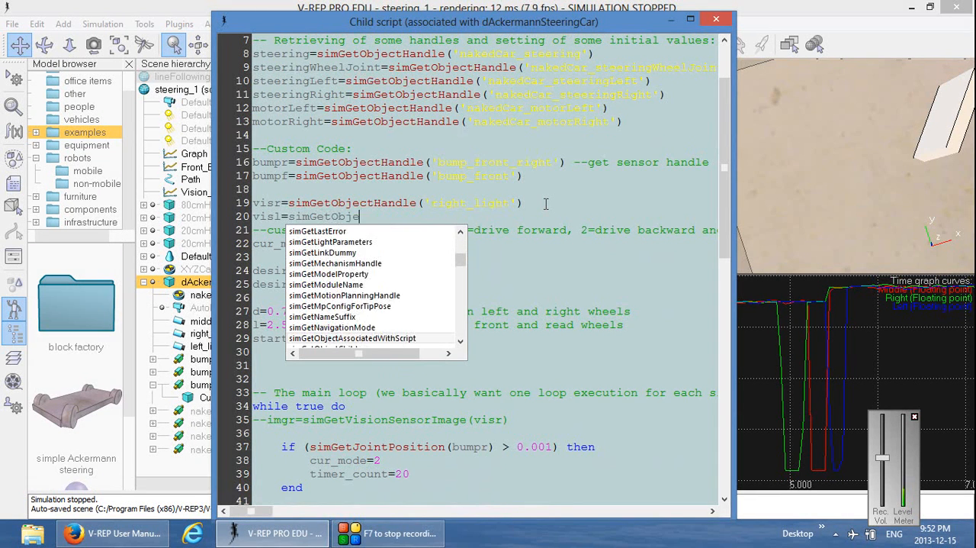
text(ct)
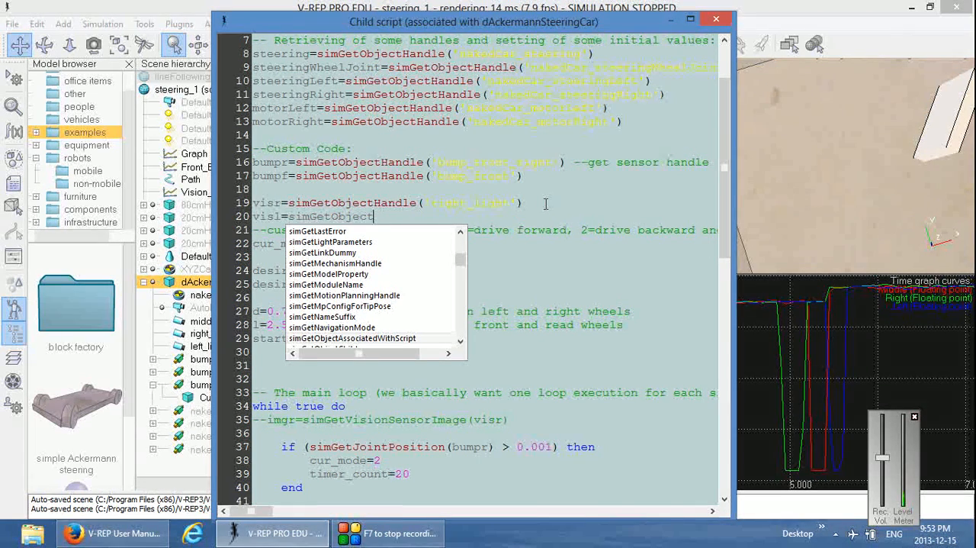
key(Down)
key(Down)
key(Up)
key(Up)
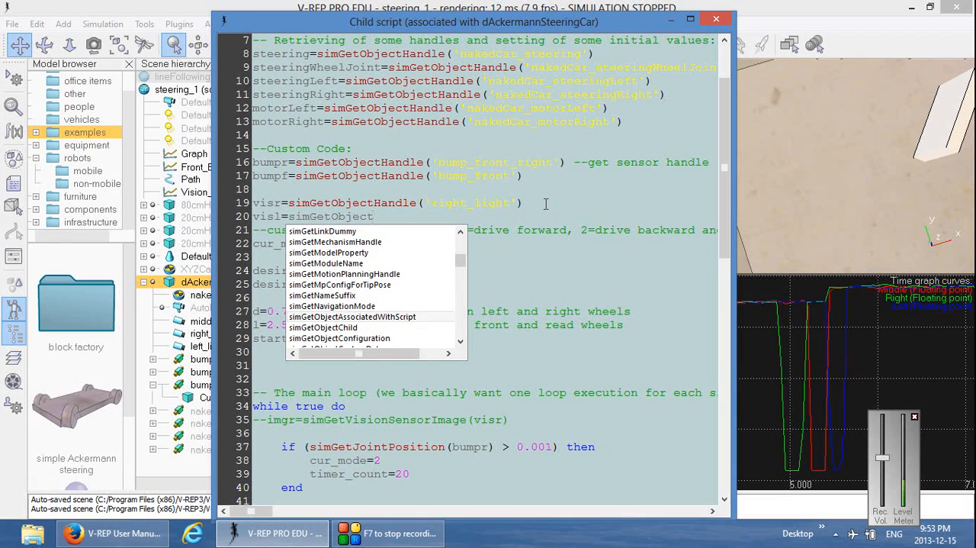
key(Down)
key(Down)
key(Down)
key(Down)
key(Down)
key(Down)
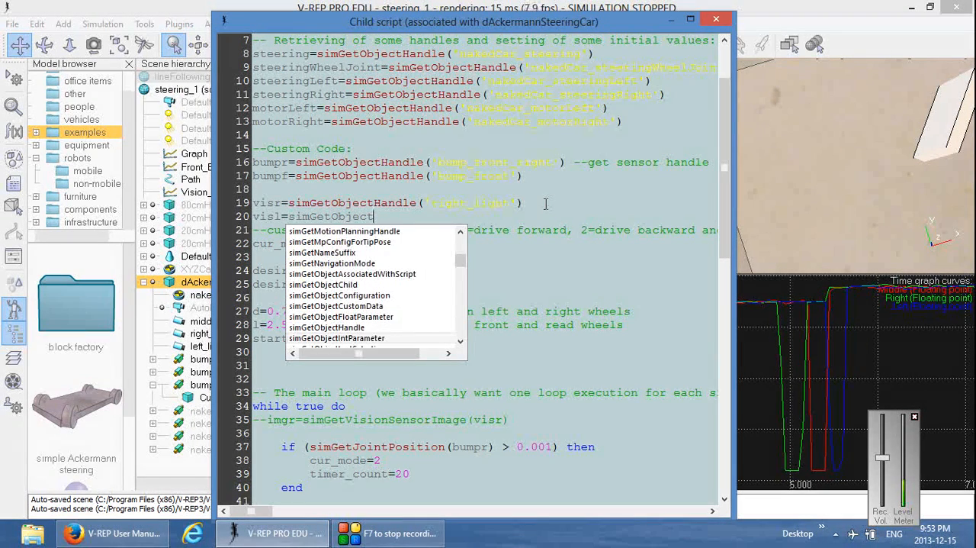
key(Up)
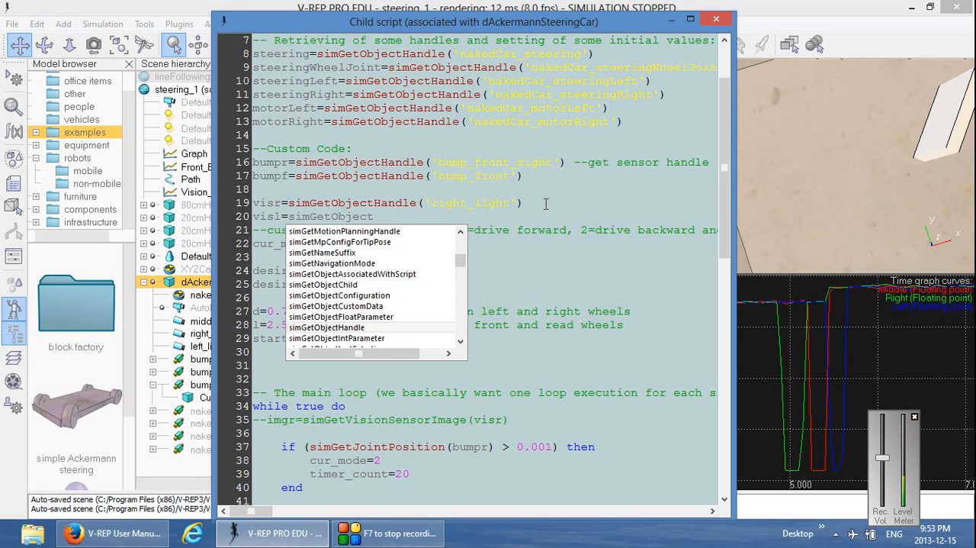
key(Return)
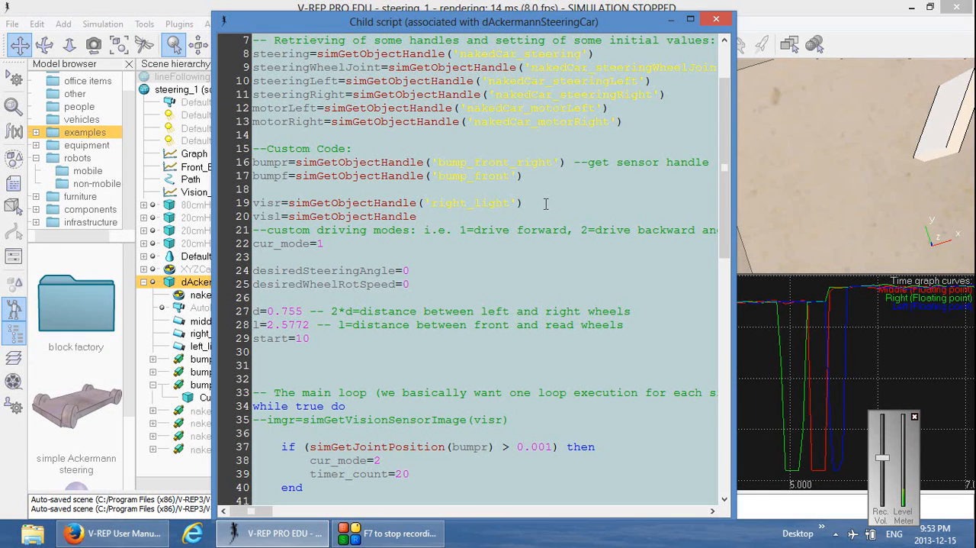
Complete the visl assignment with the argument ('left_light'), matching the left sensor's name in the scene hierarchy
text(()
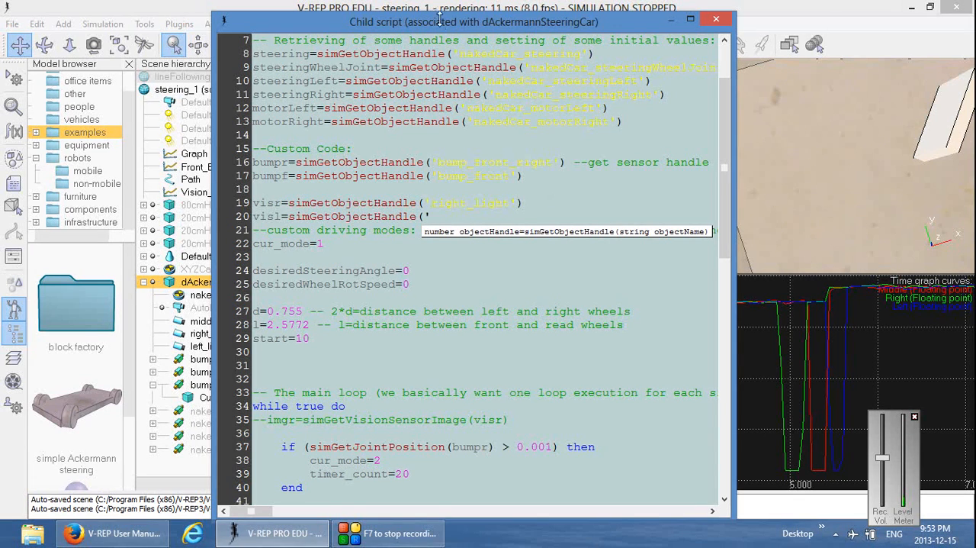
drag(439, 29, 573, 29)
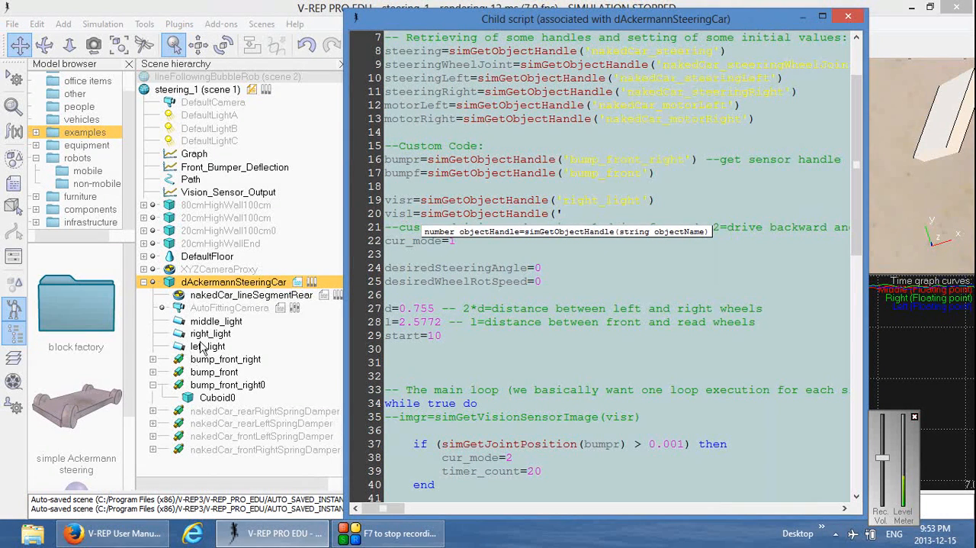
text(eft_light'))
drag(565, 25, 341, 26)
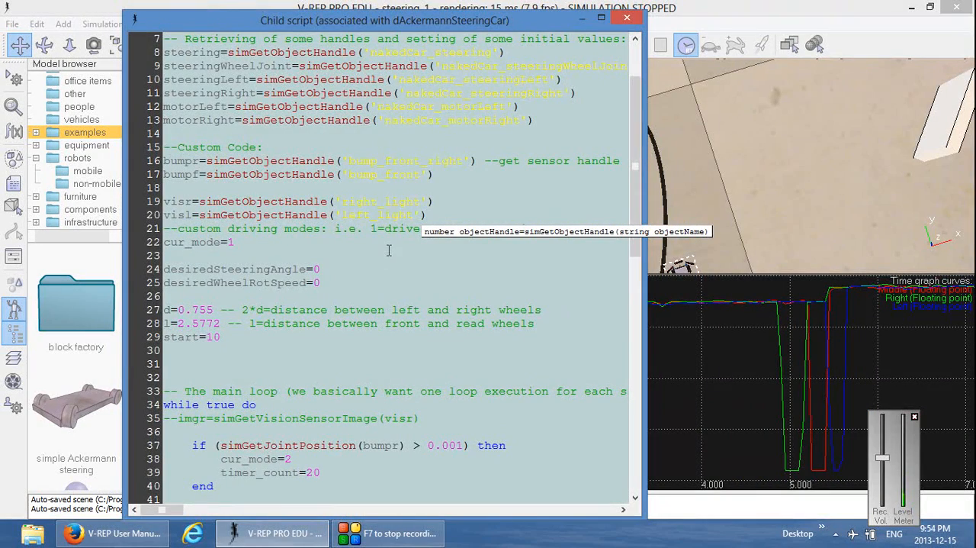
Insert an indented blank line after the end of the cur_mode if block in the main loop
scroll(388, 250, down, 4)
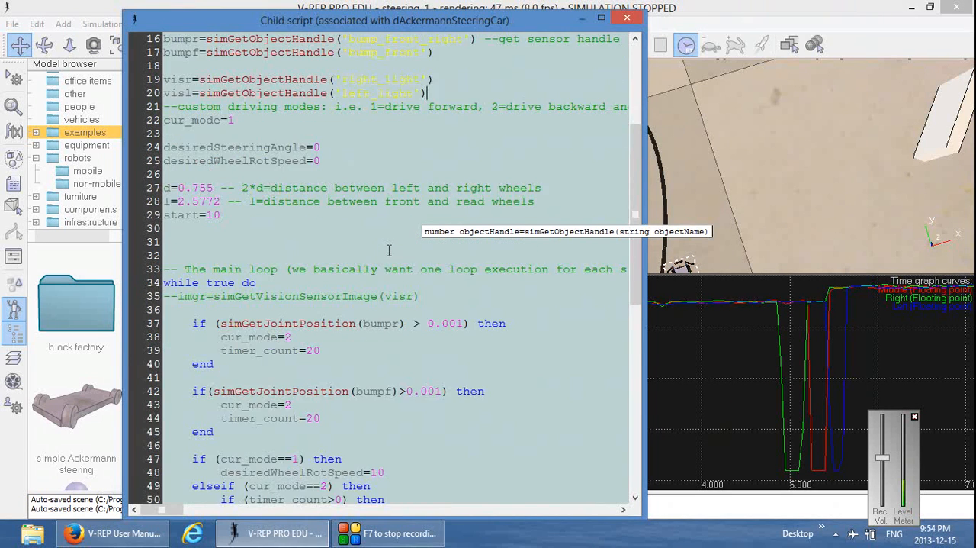
scroll(388, 250, down, 2)
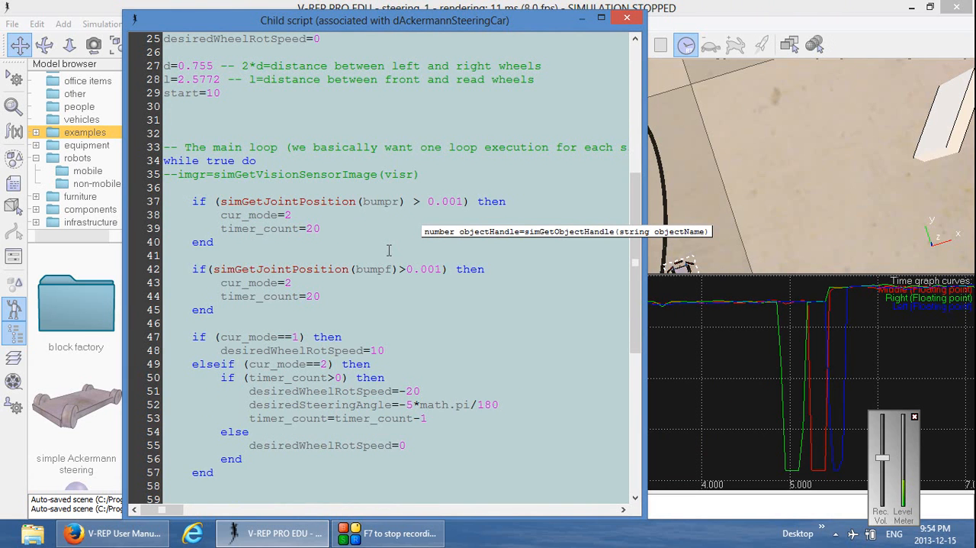
scroll(379, 378, down, 1)
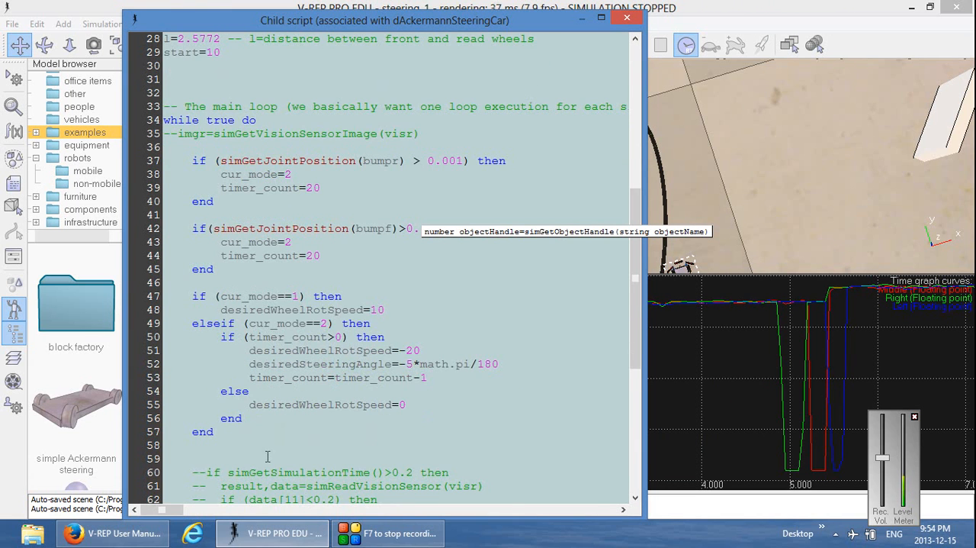
click(292, 432)
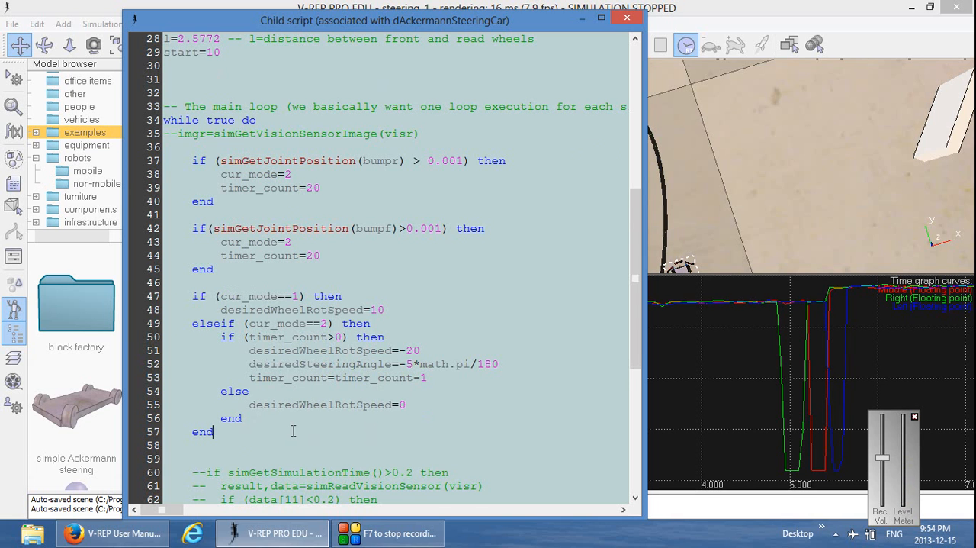
key(Return)
key(Return)
key(Tab)
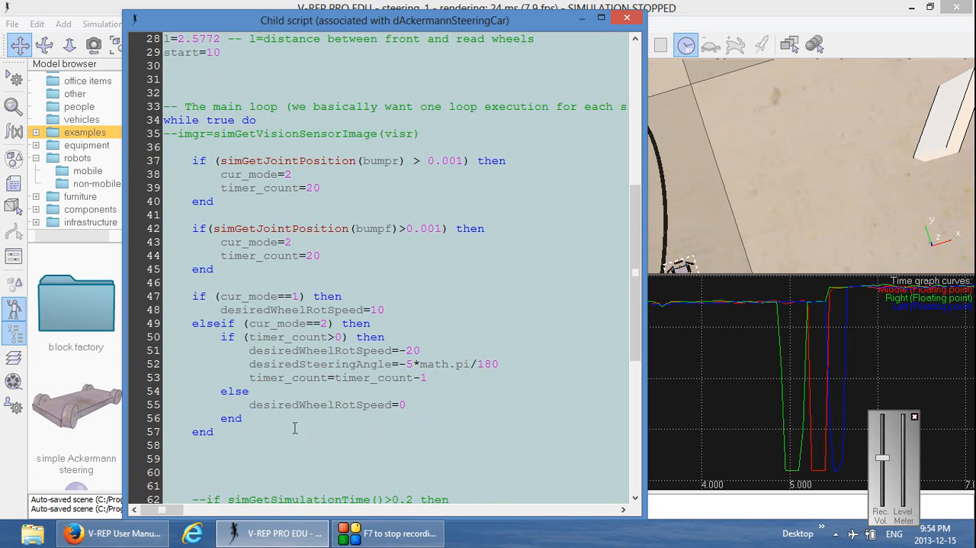
scroll(316, 402, down, 2)
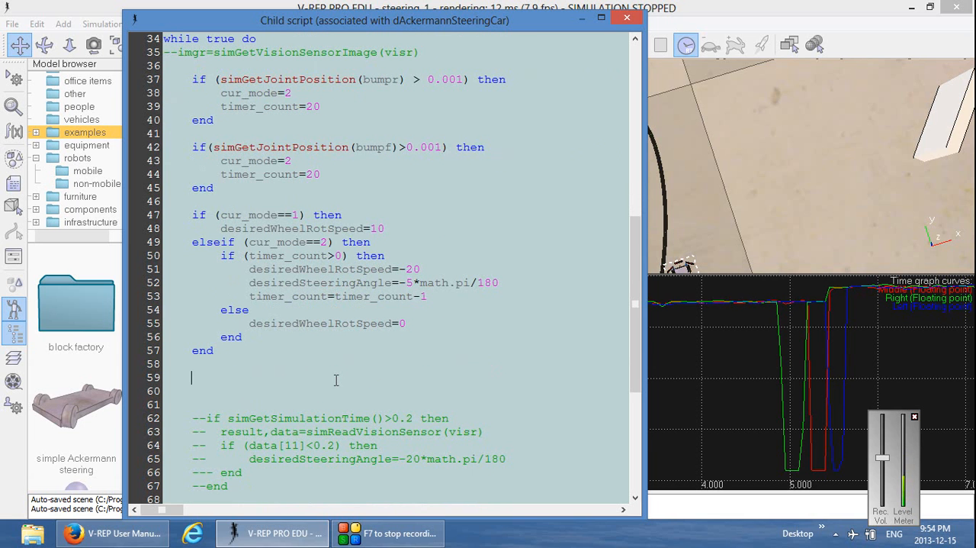
Write the sensor-reading statement result,data=simReadVisionSensor(visr) on the new line in the main loop
text(result,data=sim)
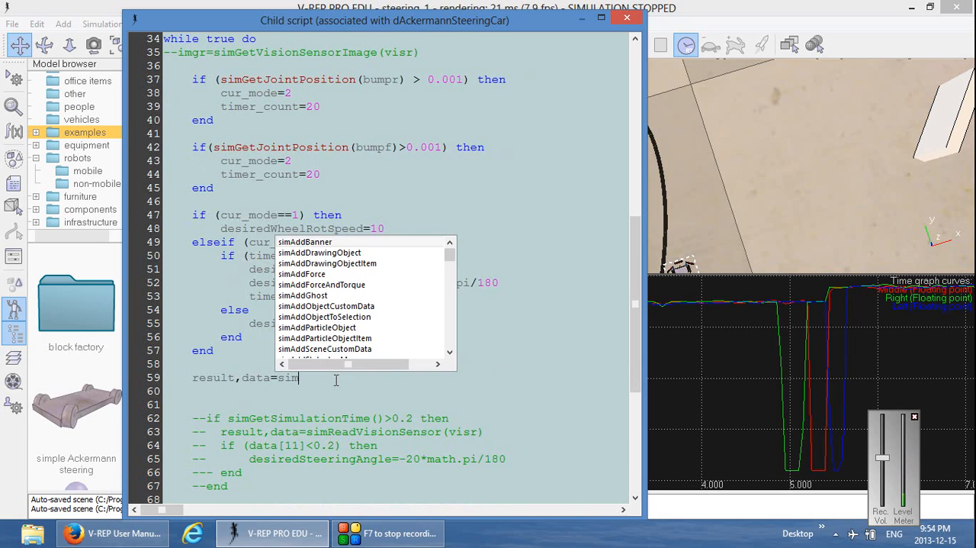
text(ReadV)
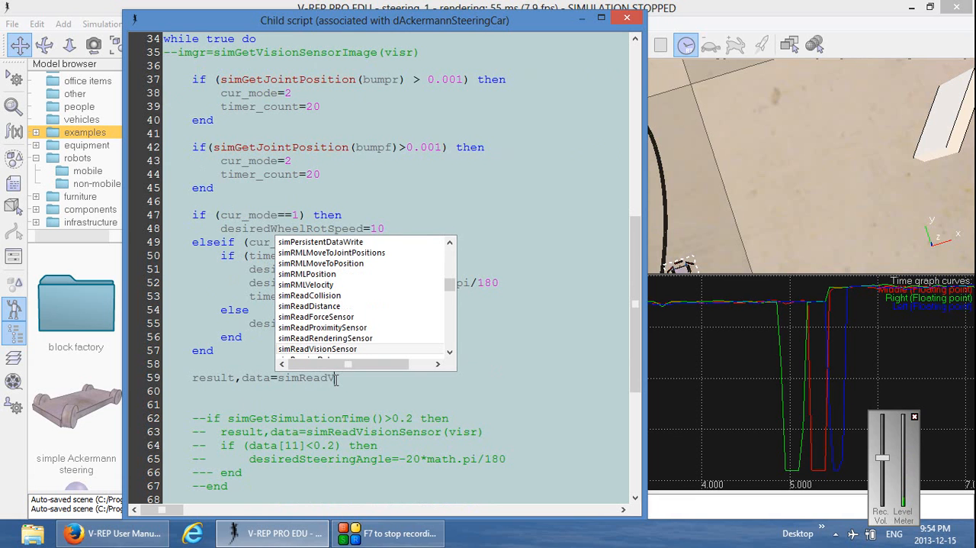
text(isionSensor()
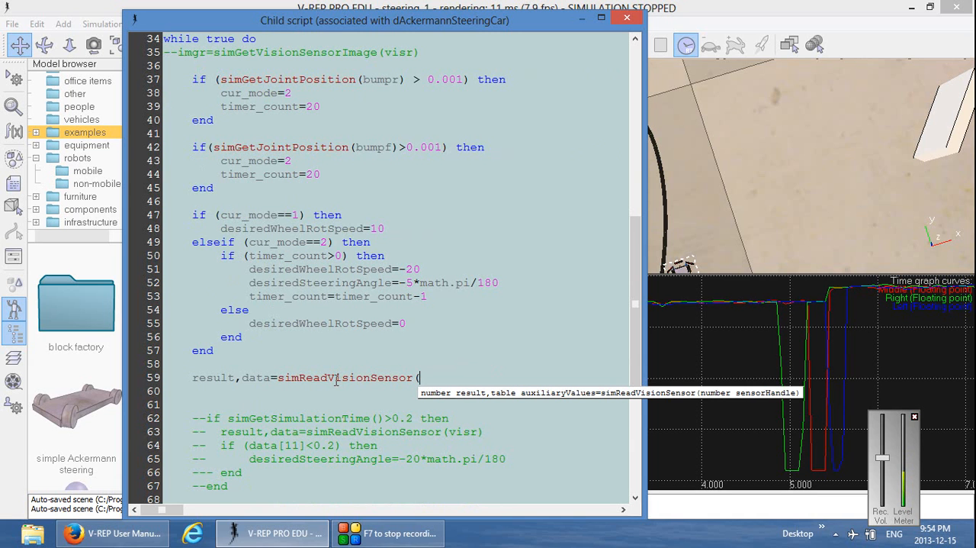
text(visr)
Open the V-REP User Manual from the help topics, clear its blocked-content notice and narrow the contents pane
drag(532, 29, 542, 138)
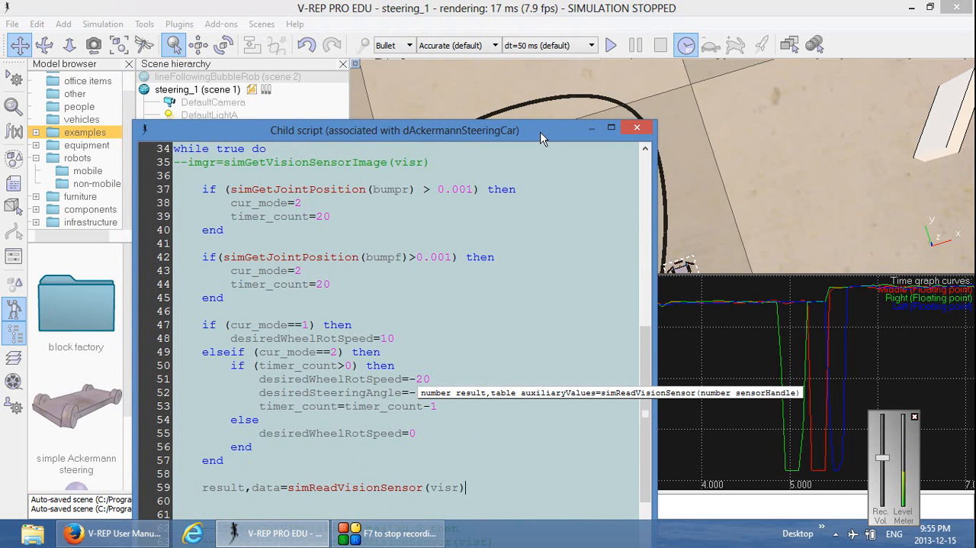
click(341, 16)
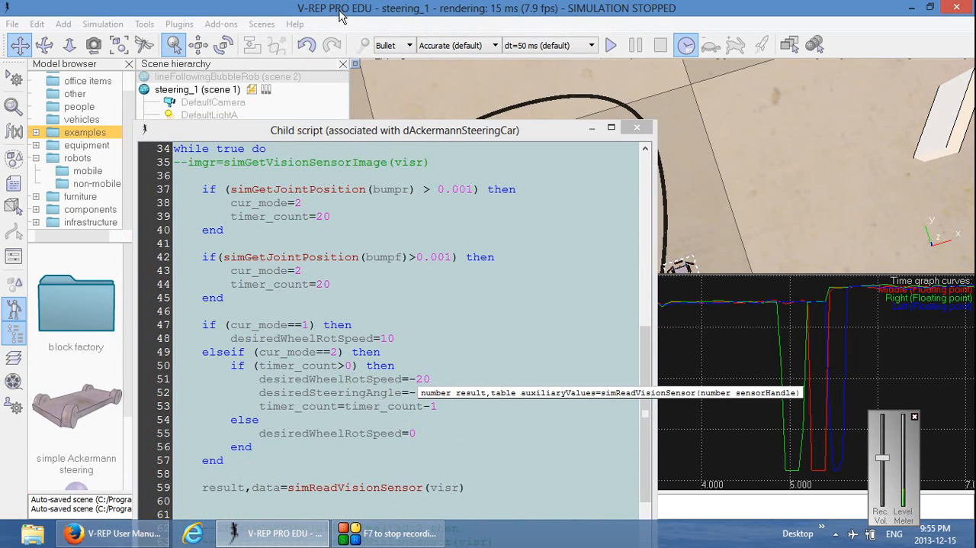
click(295, 23)
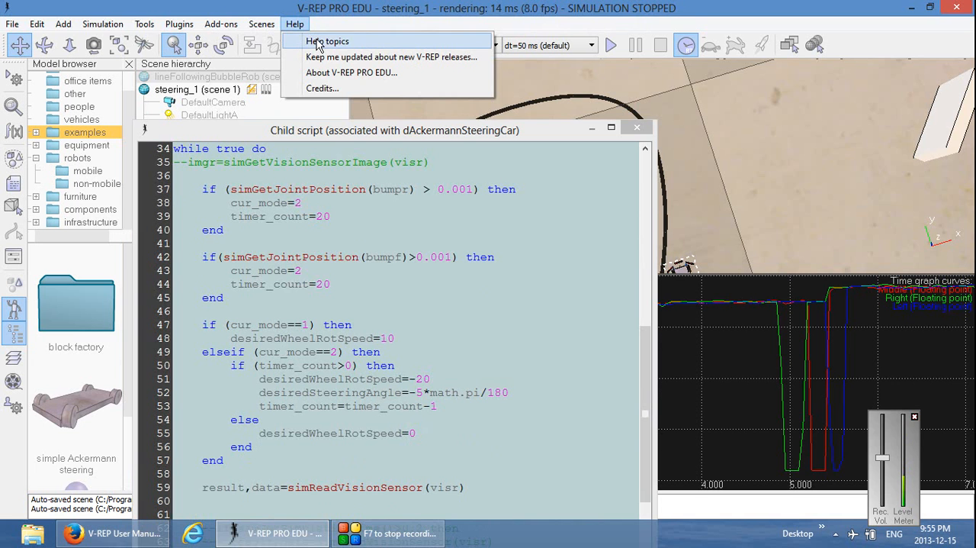
click(320, 43)
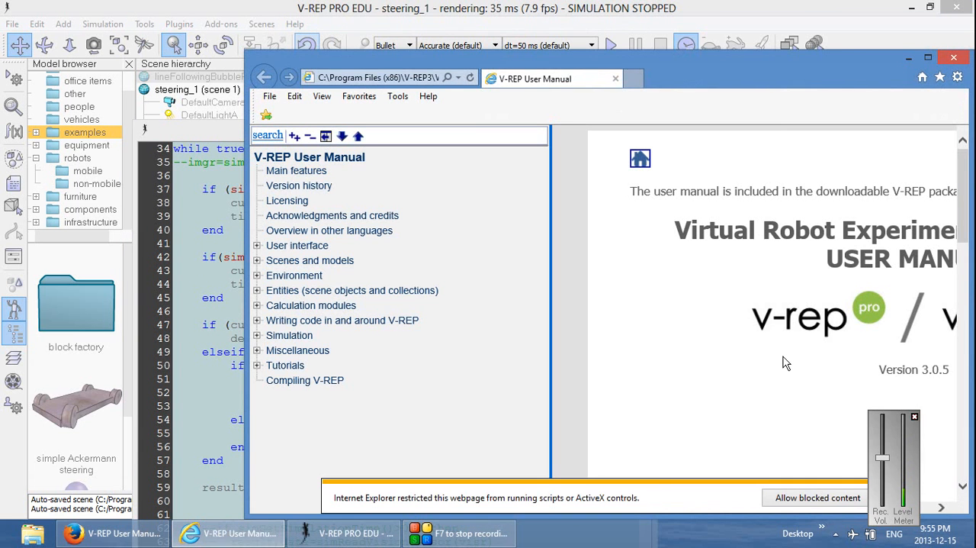
drag(763, 84, 573, 53)
click(697, 468)
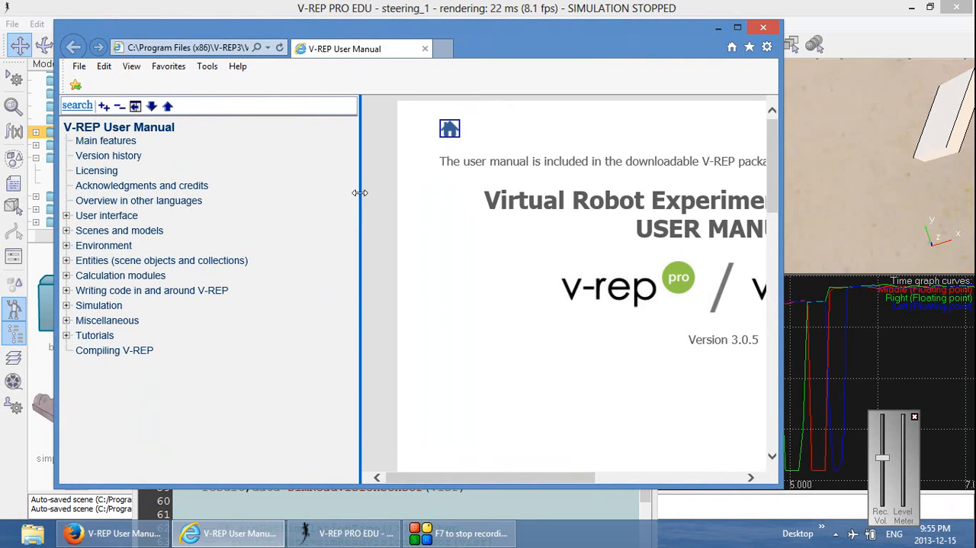
drag(360, 193, 261, 205)
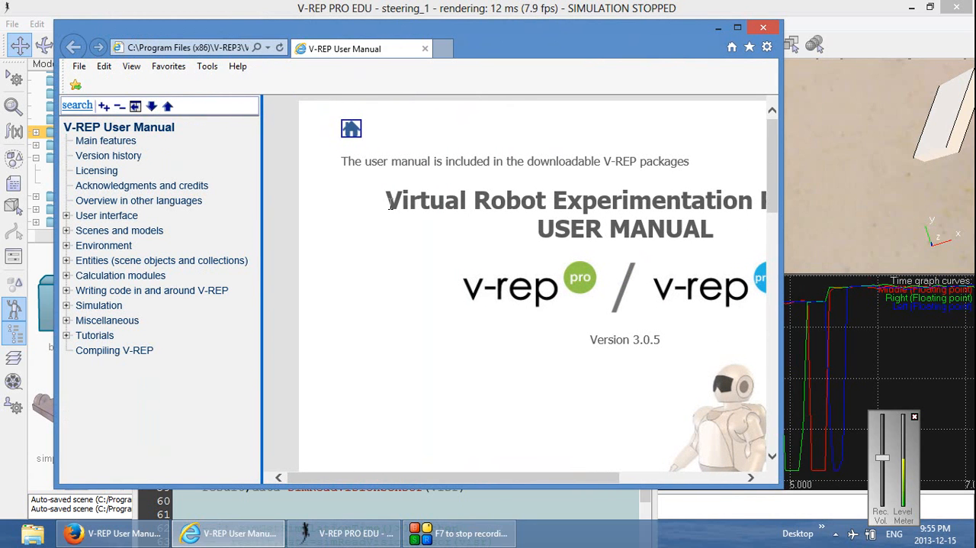